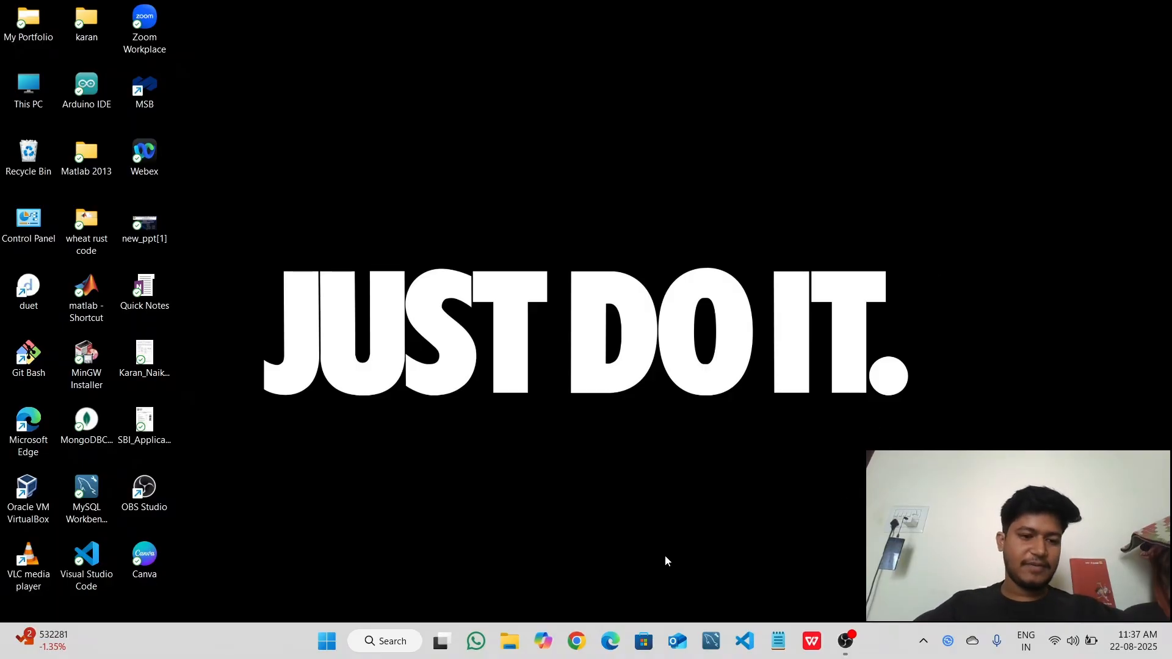
- Move the Canva shortcut to an empty area of the desktop and open Canva
drag(144, 552, 508, 238)
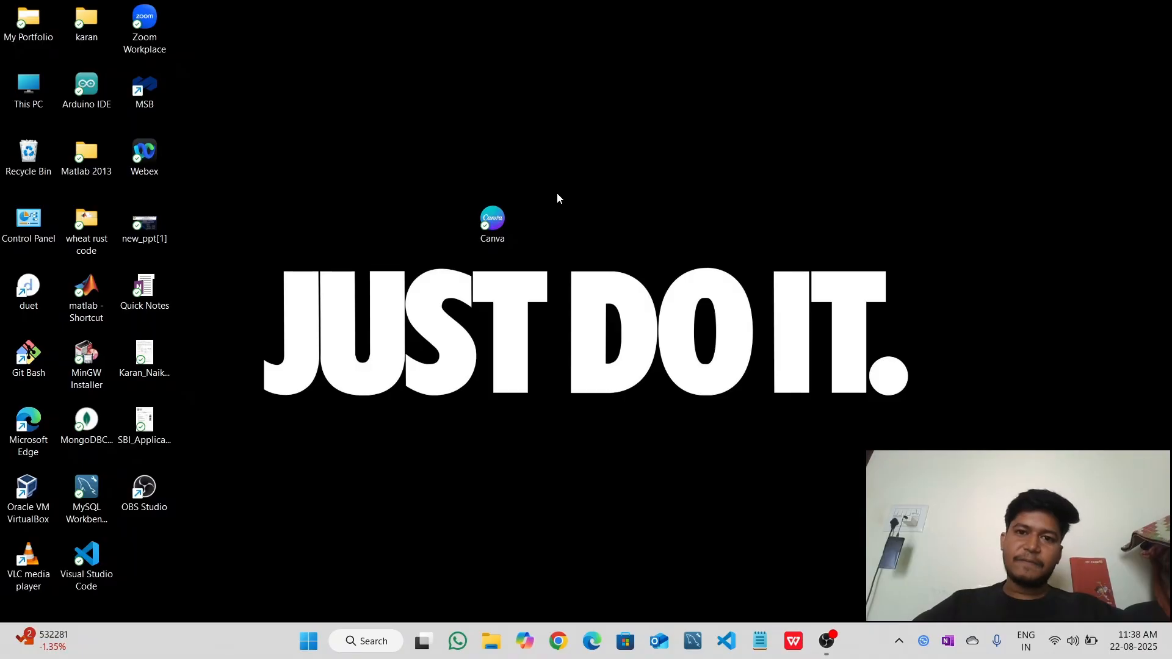
double_click(492, 221)
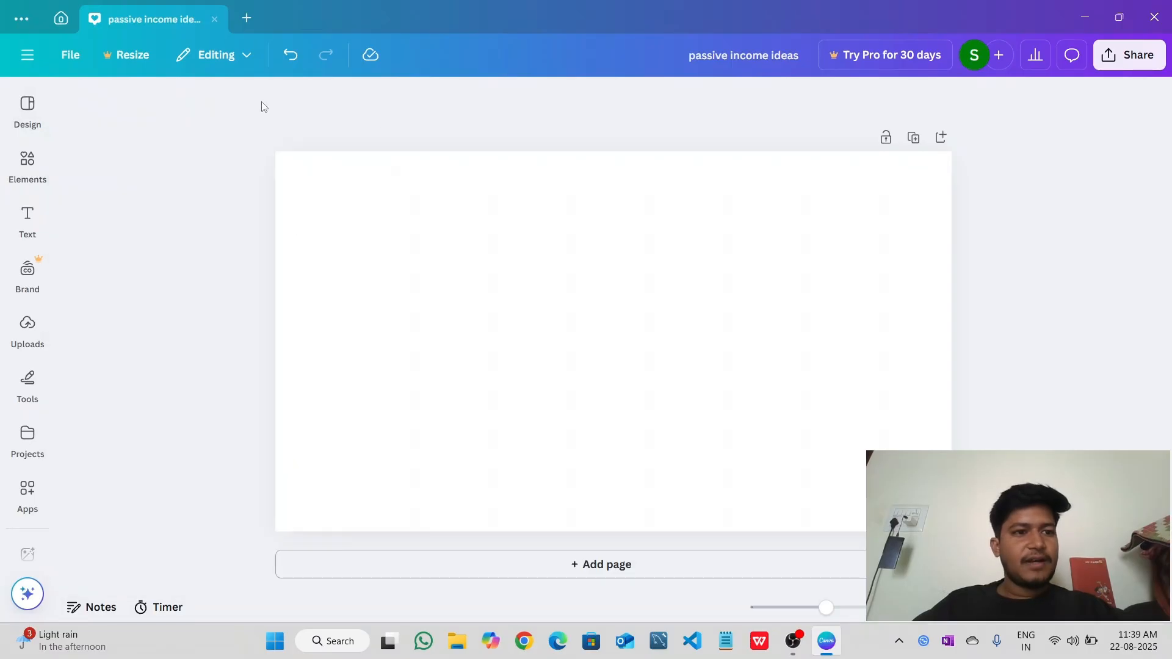
- Look through the editor's Design, Text, Uploads, Tools, Magic Media, Audio, AI Voice and Apps sections
mouse_move(31, 111)
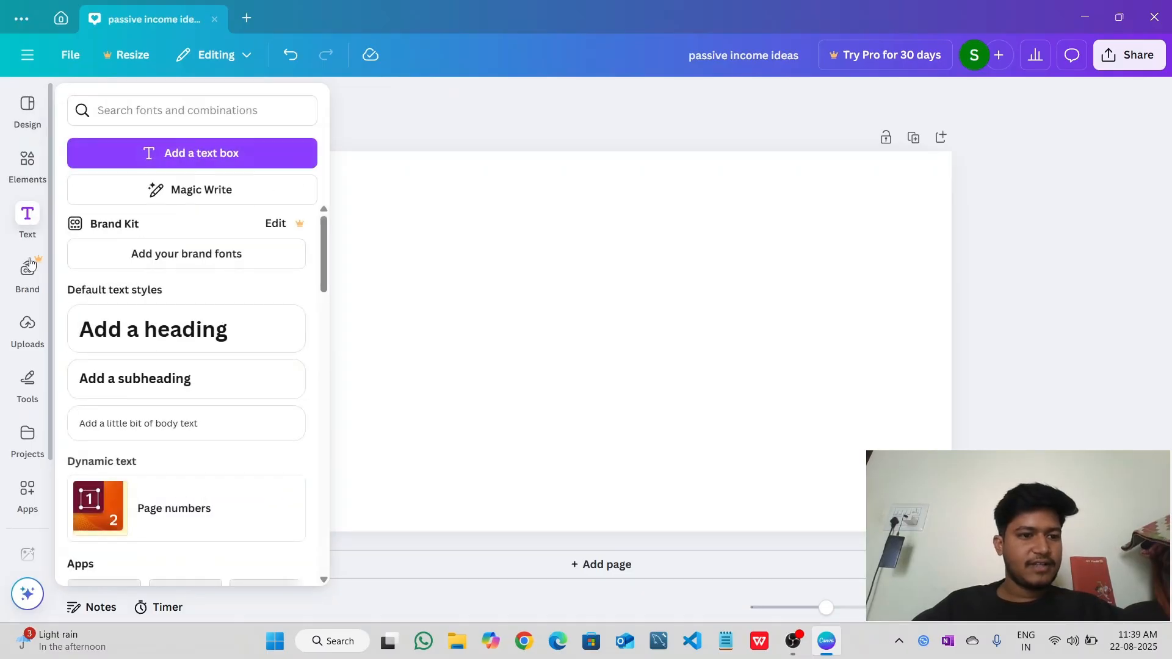
mouse_move(33, 328)
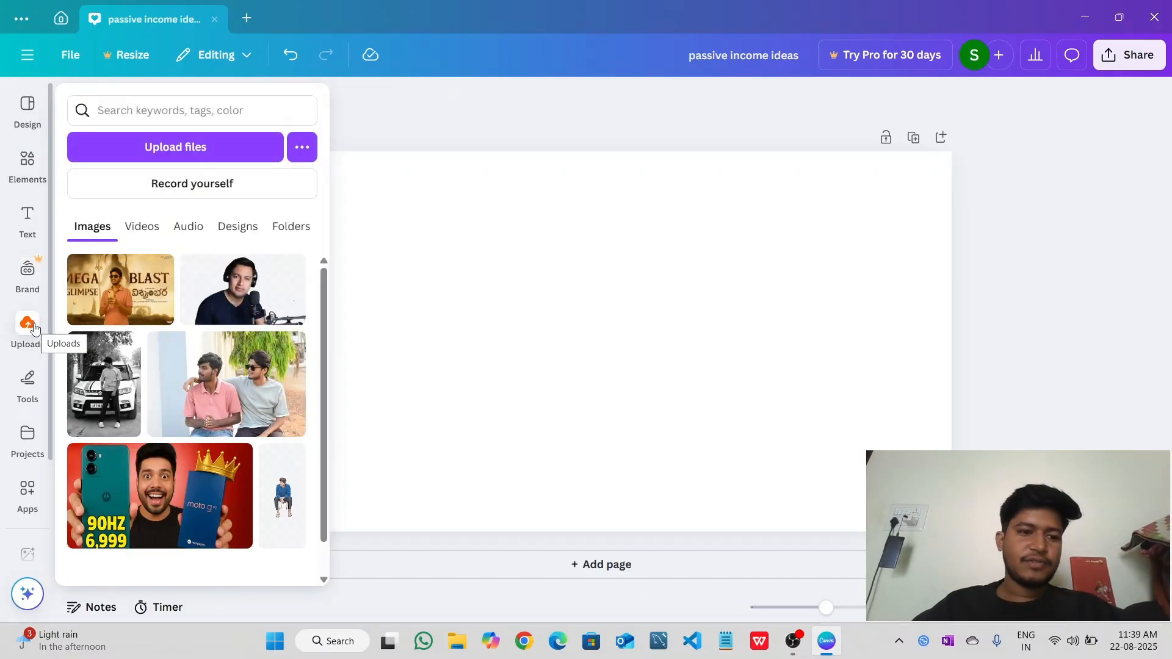
mouse_move(27, 373)
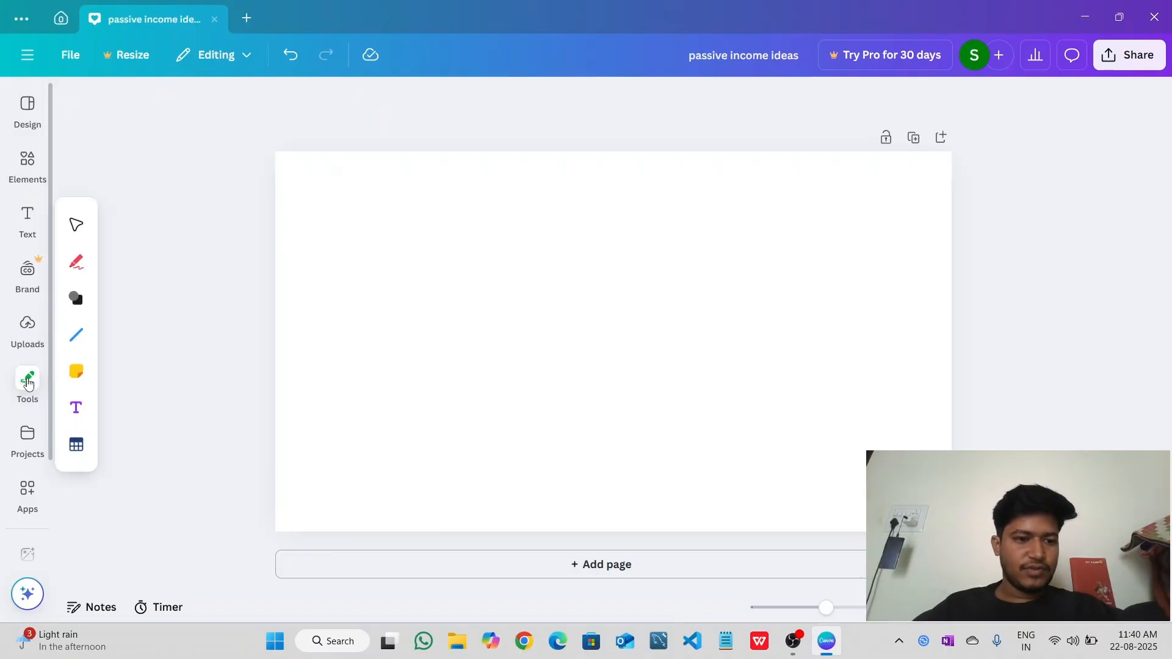
scroll(23, 452, down, 3)
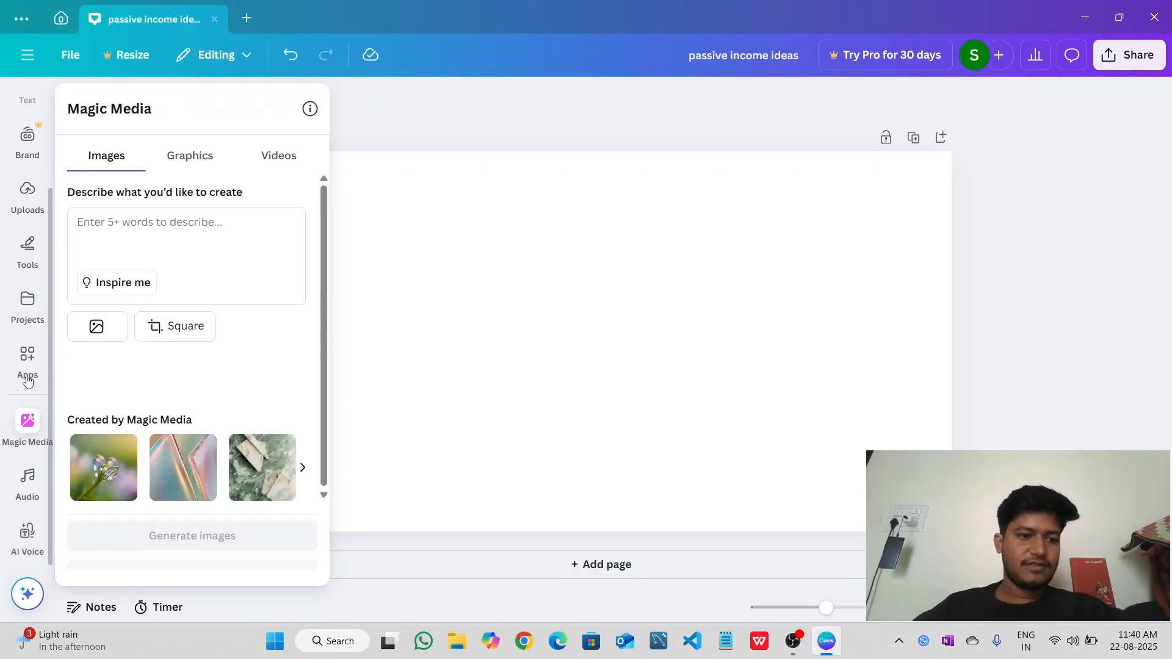
click(27, 492)
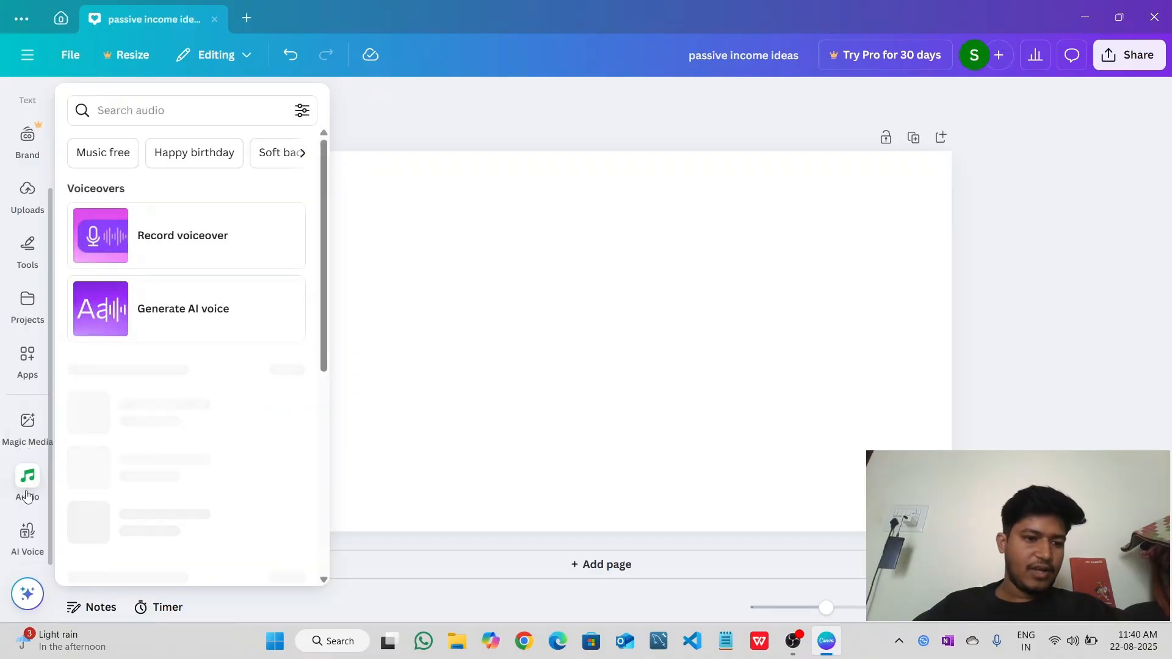
click(23, 533)
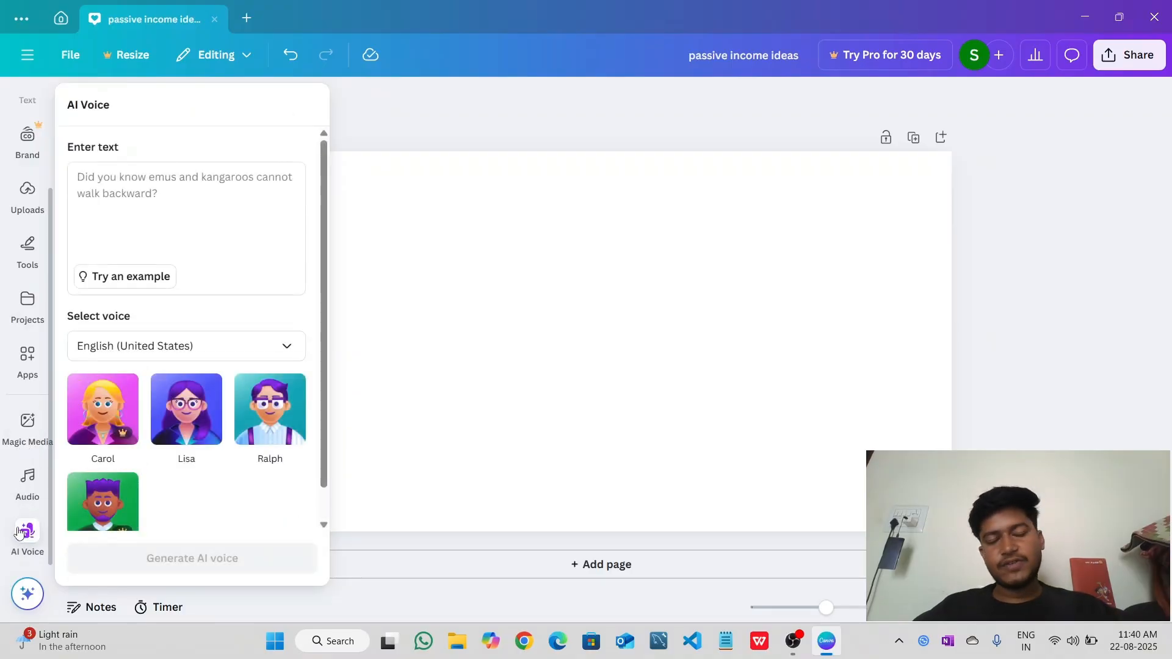
scroll(24, 510, up, 3)
click(27, 489)
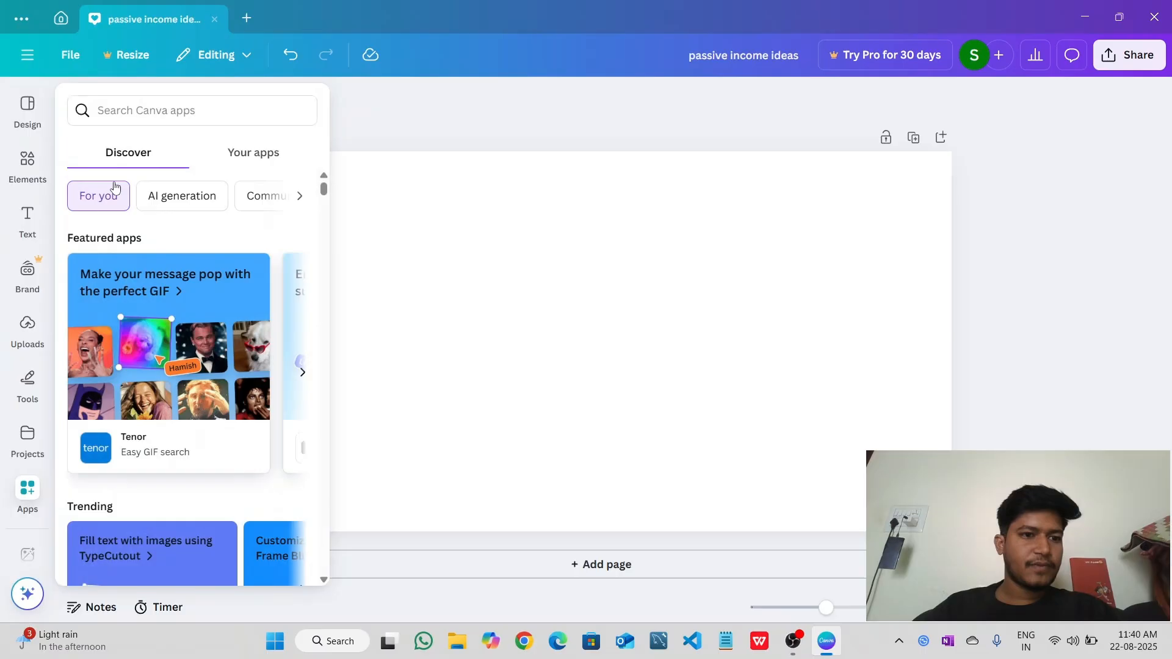
- Search the elements library for "bike youtube thumbnail"
click(28, 183)
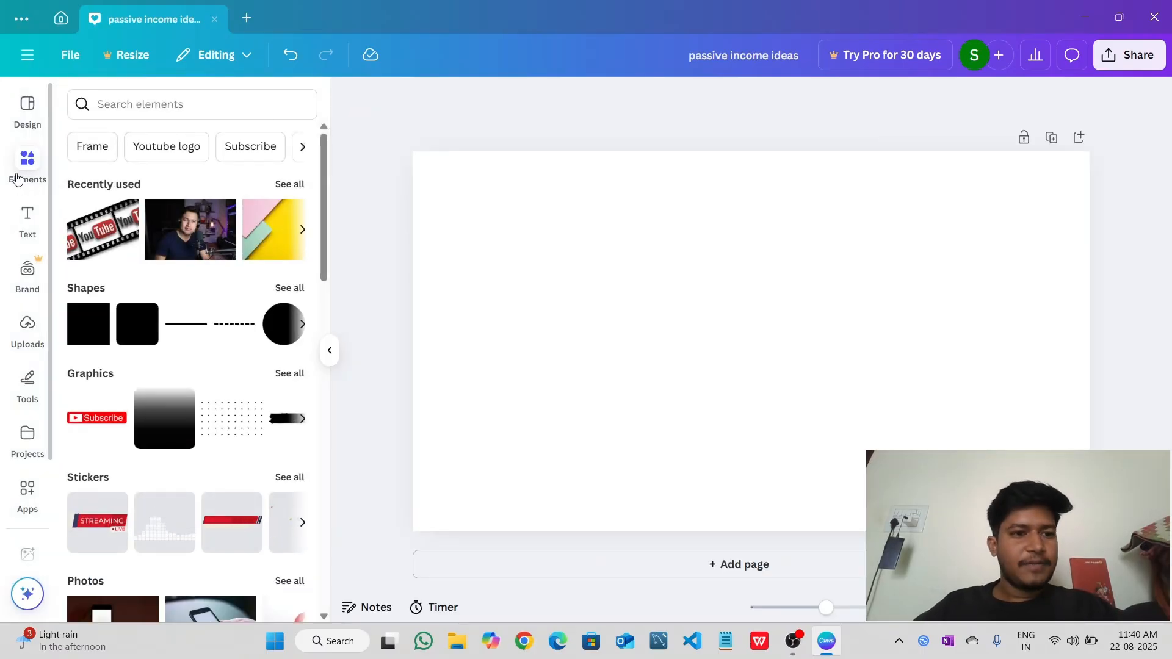
click(132, 105)
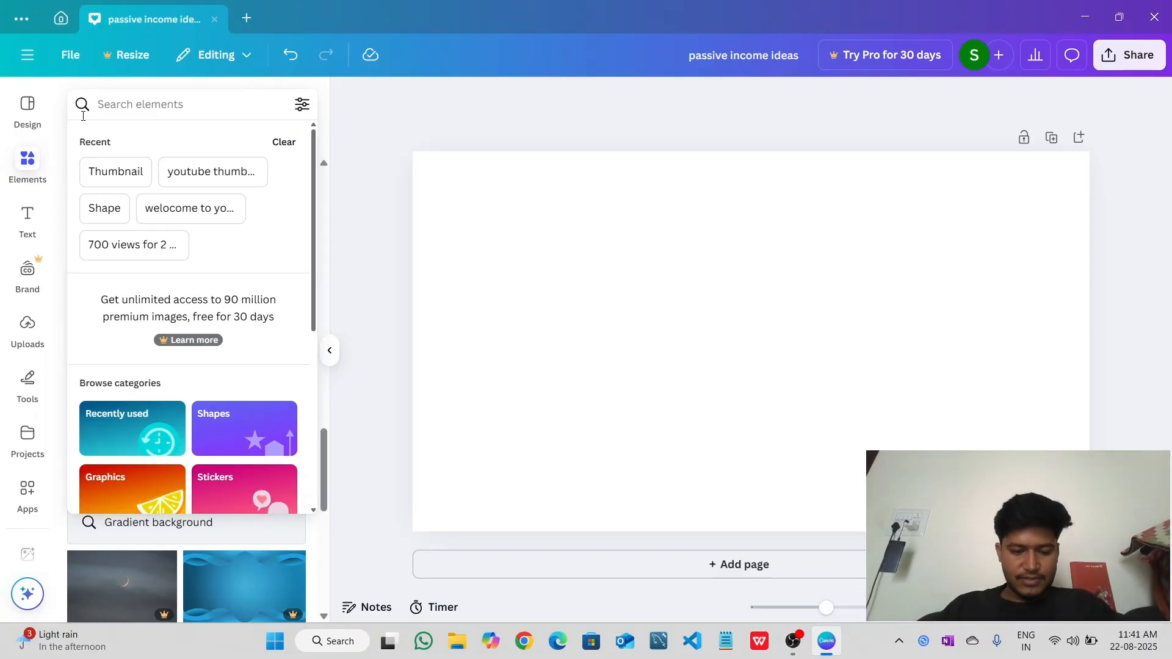
text(bike)
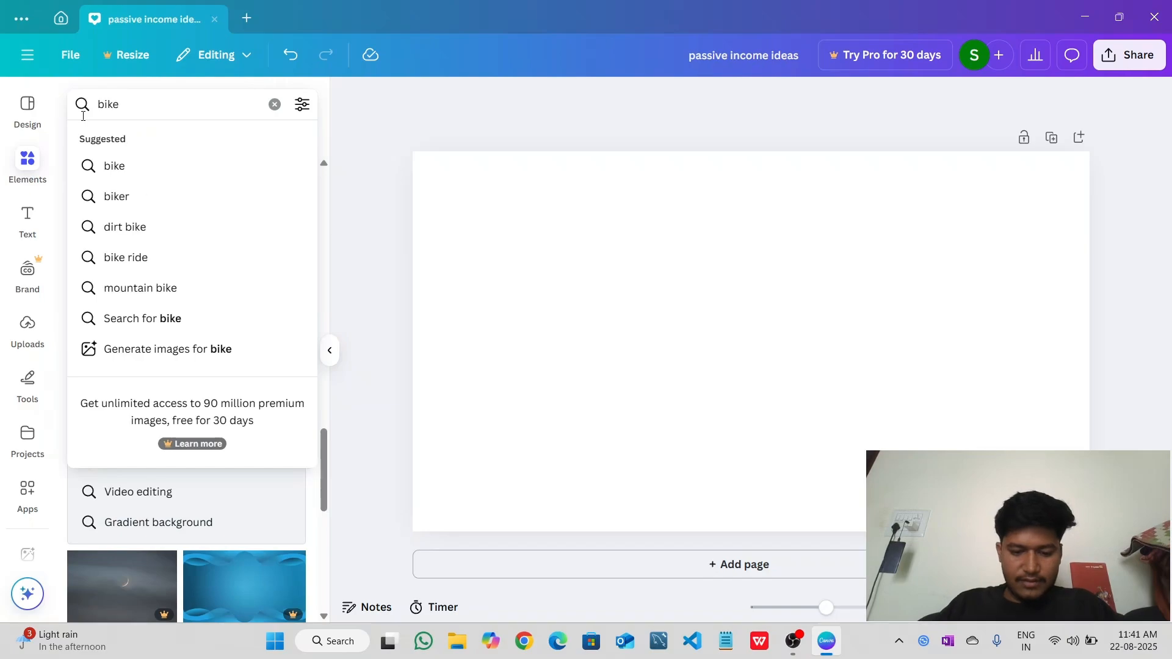
text( youtube)
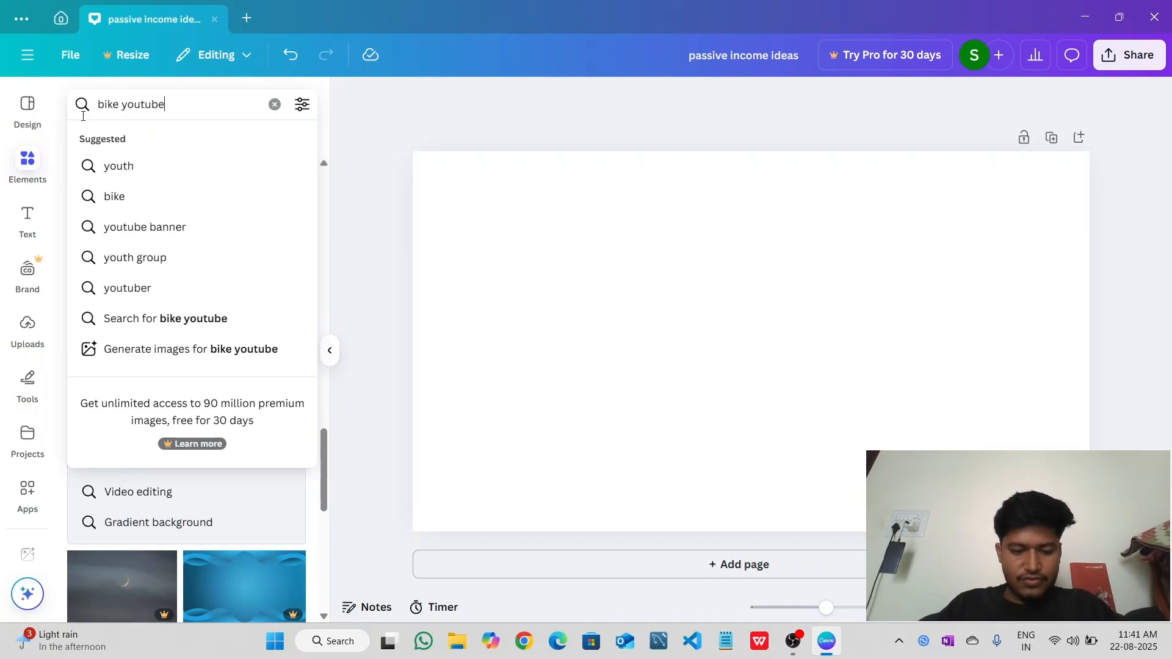
text( thumbnail)
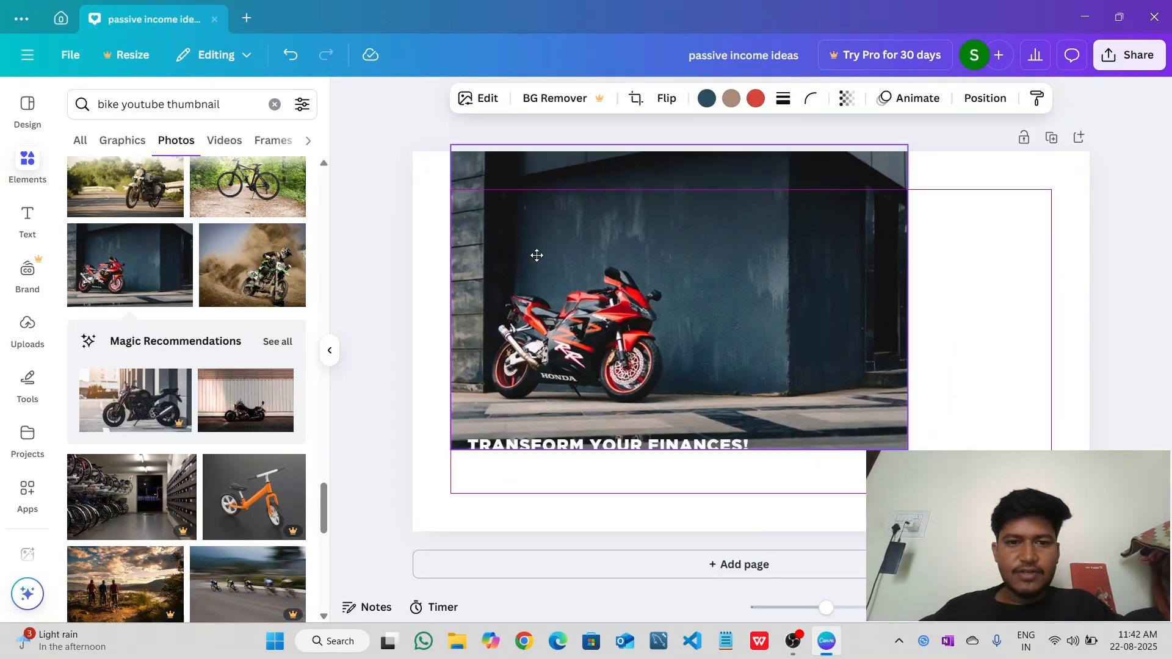
- Align the red motorcycle photo to the page's upper-left corner, enlarge it to cover the page and remove the "TRANSFORM YOUR FINANCES!" text
drag(537, 254, 507, 262)
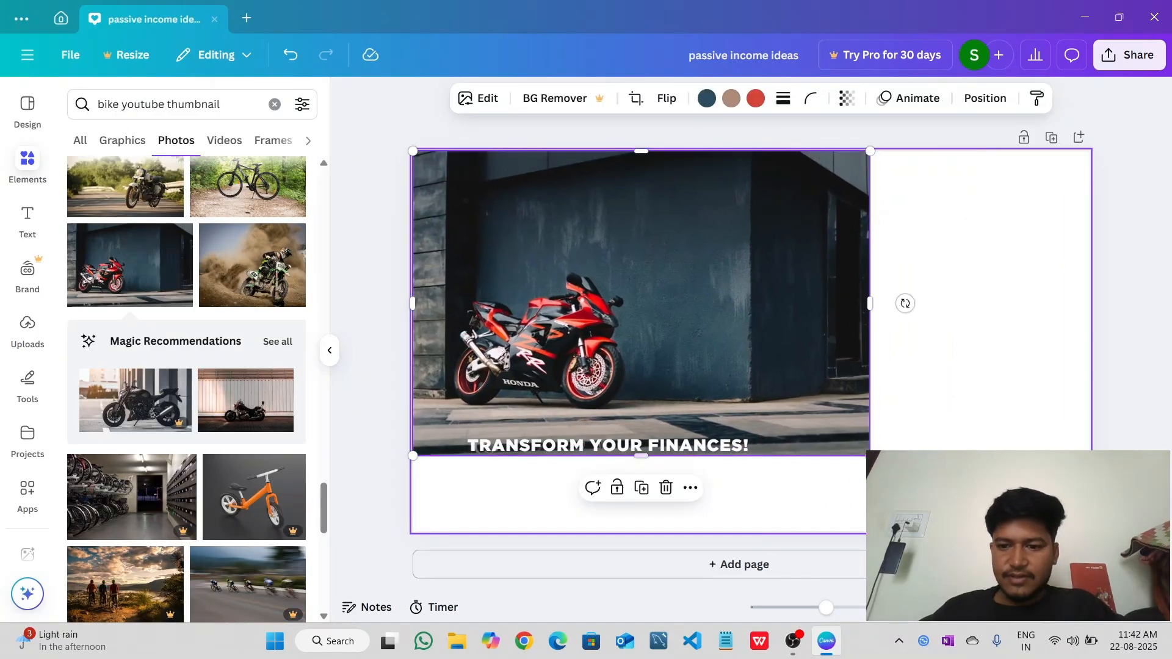
drag(870, 456, 1090, 601)
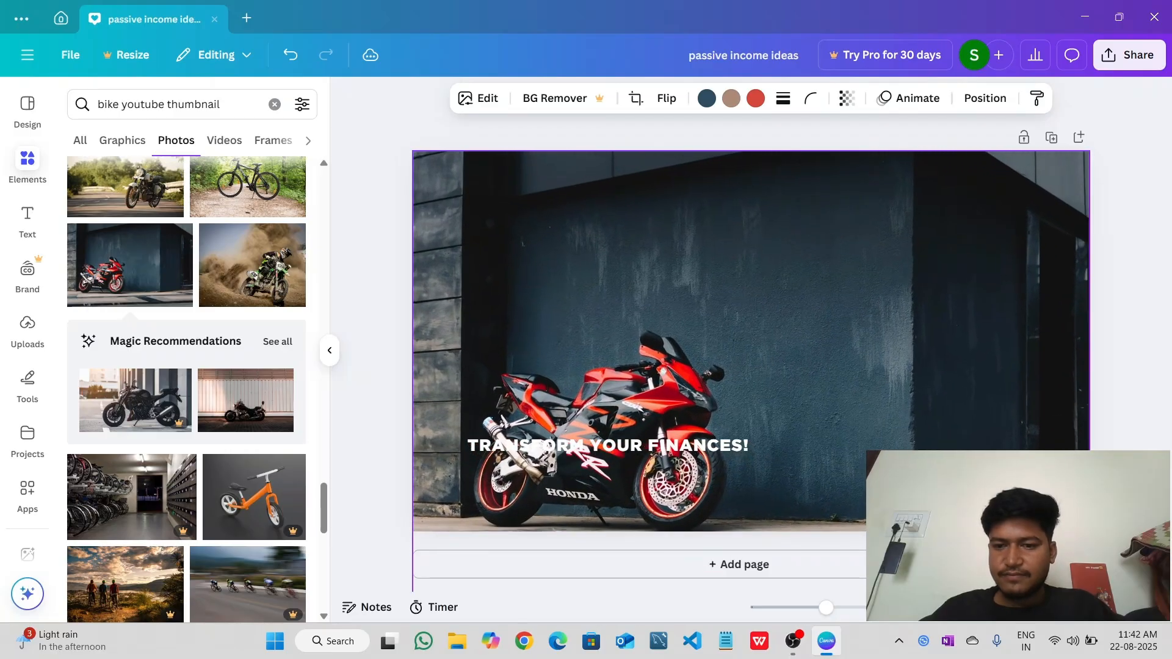
click(577, 452)
click(525, 423)
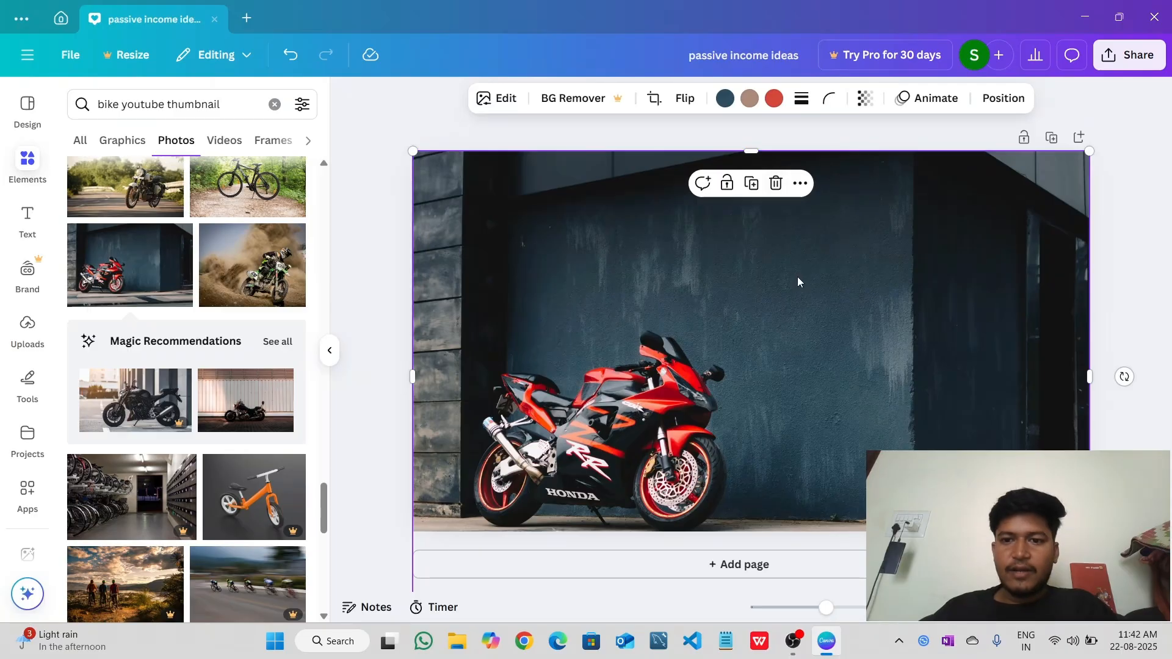
- Set the motorcycle photo's transparency to 32
click(865, 99)
drag(908, 163, 827, 186)
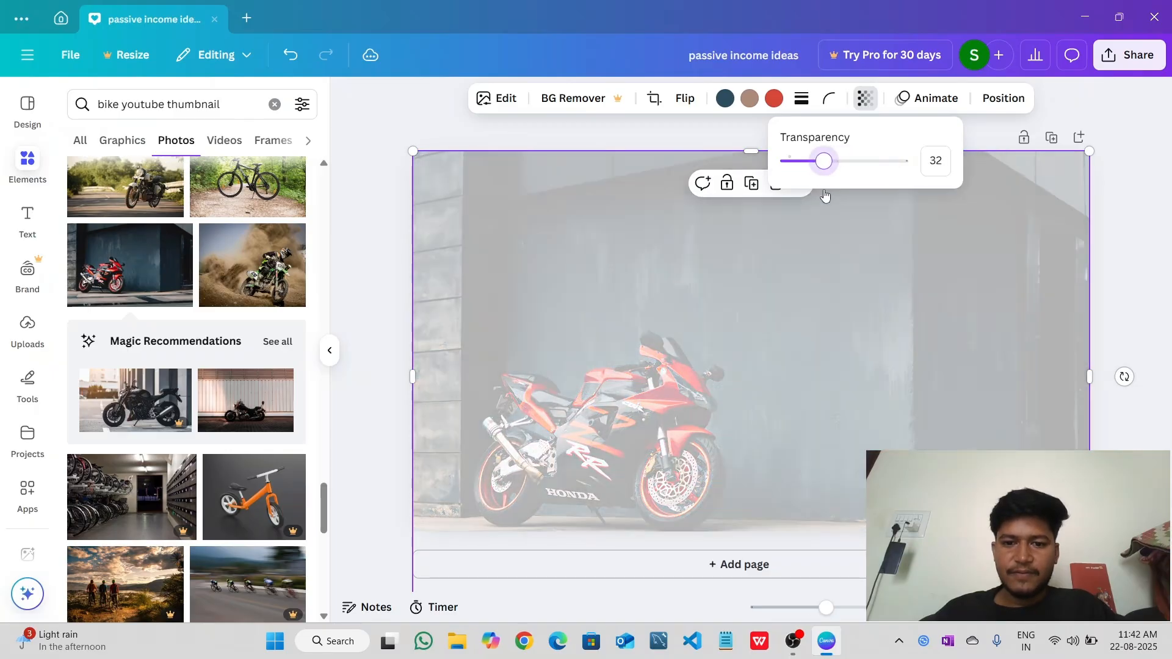
click(822, 220)
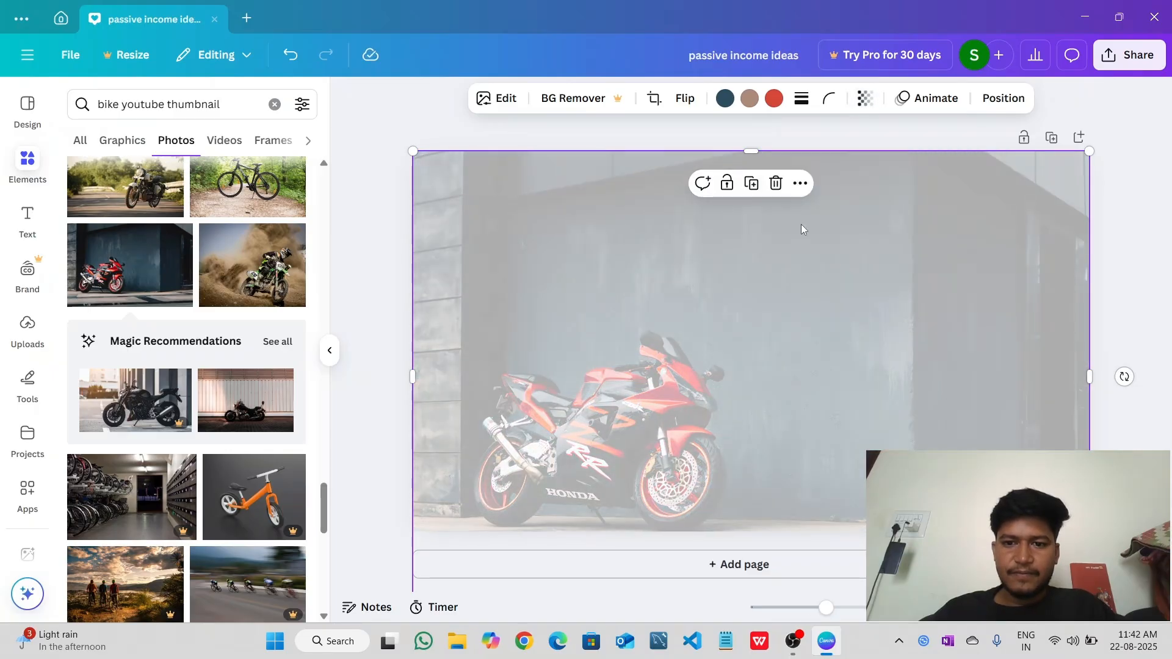
click(474, 139)
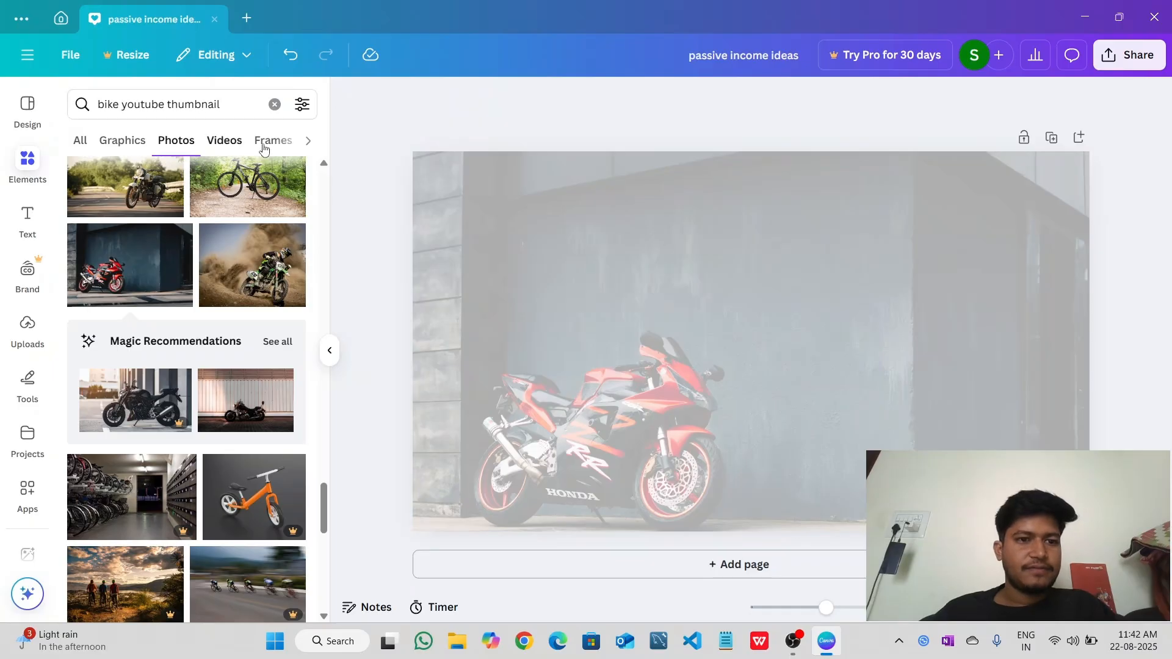
- Replace the elements search with "background"
click(245, 111)
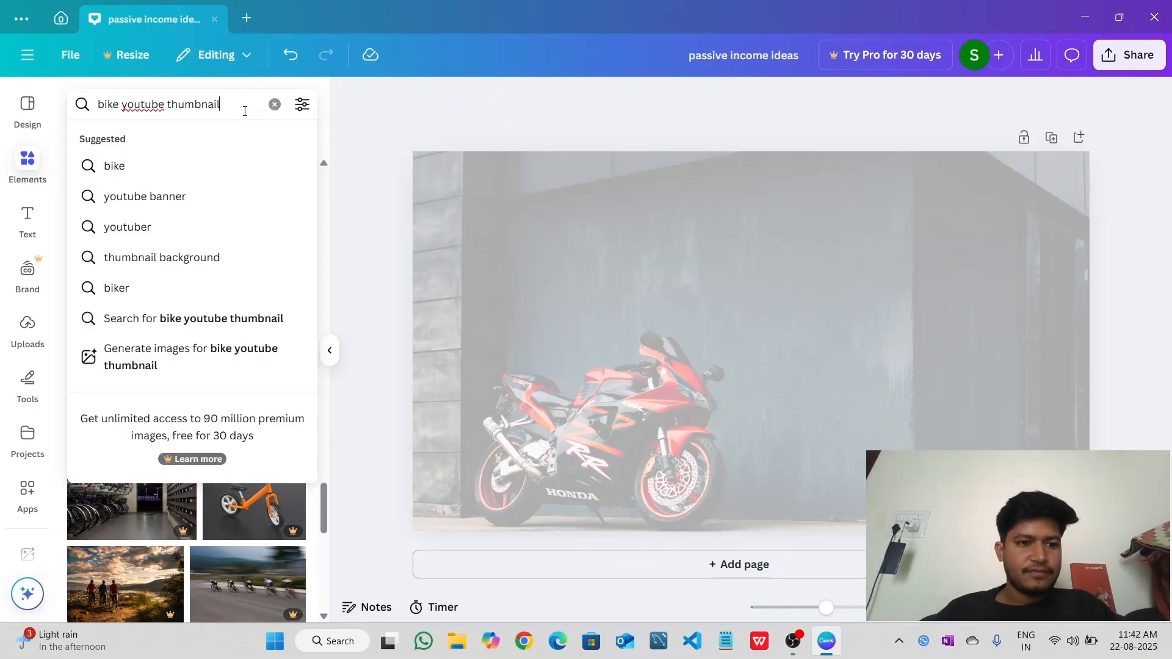
key(BackSpace)
key(BackSpace)
key(BackSpace)
key(BackSpace)
key(BackSpace)
key(BackSpace)
key(BackSpace)
key(BackSpace)
key(BackSpace)
key(BackSpace)
key(BackSpace)
key(BackSpace)
key(BackSpace)
key(BackSpace)
key(BackSpace)
key(BackSpace)
key(BackSpace)
key(BackSpace)
key(BackSpace)
key(BackSpace)
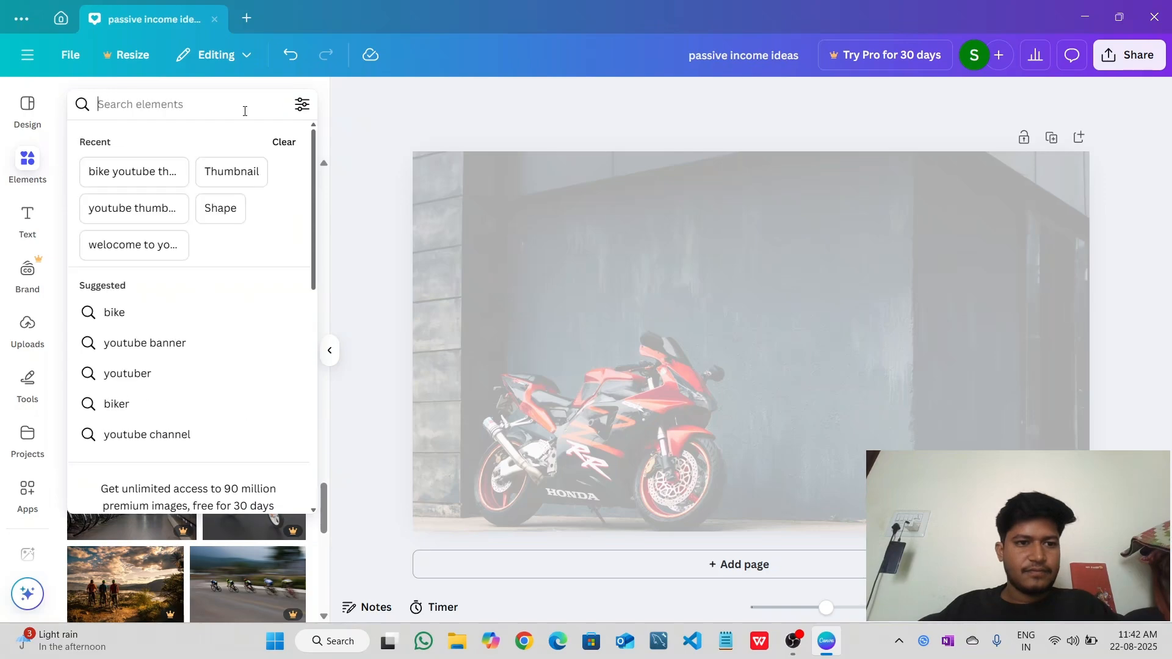
text(backg)
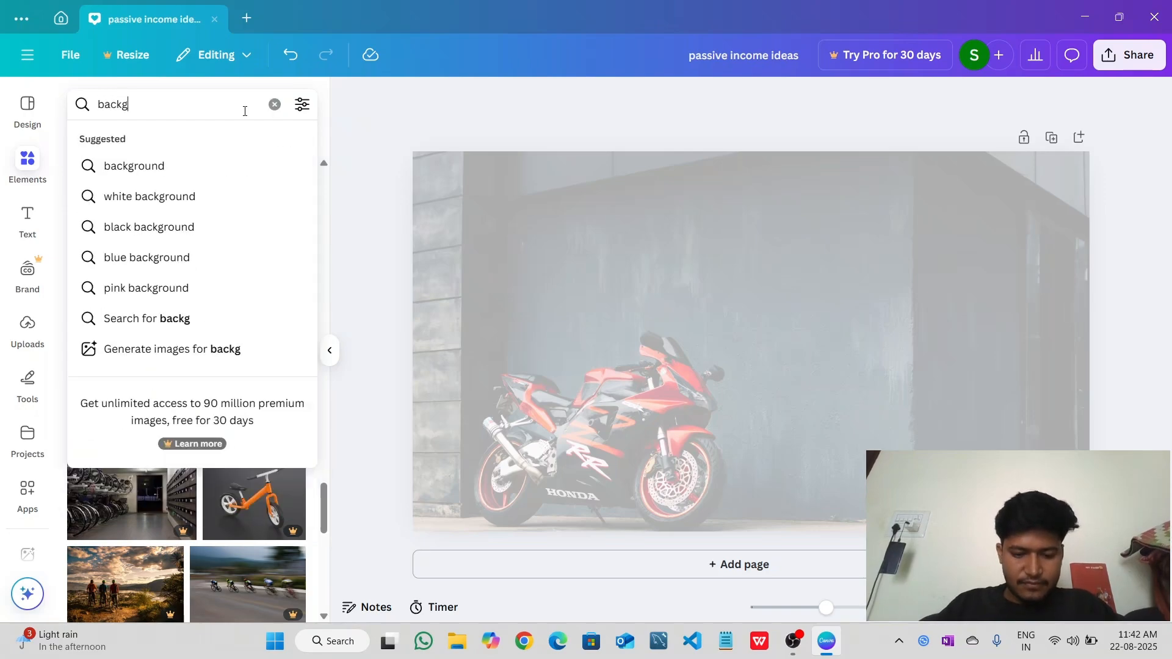
text(rounf)
key(BackSpace)
text(d)
key(Return)
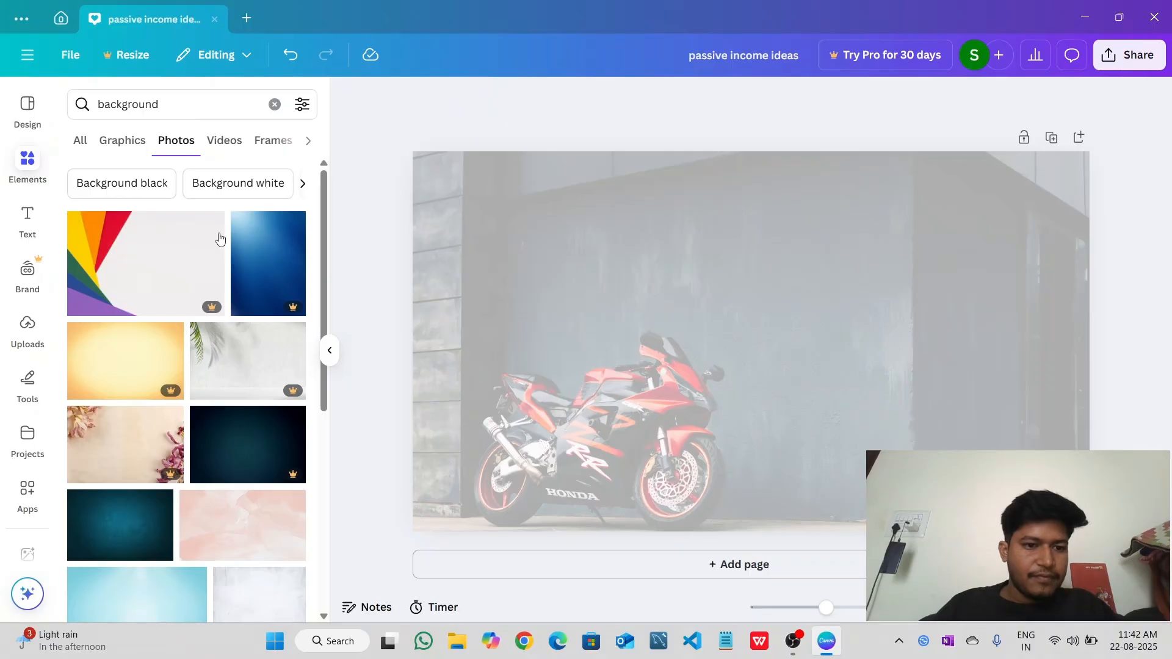
- Add the dark red textured background photo from the results and enlarge it to cover the whole page
scroll(209, 312, down, 3)
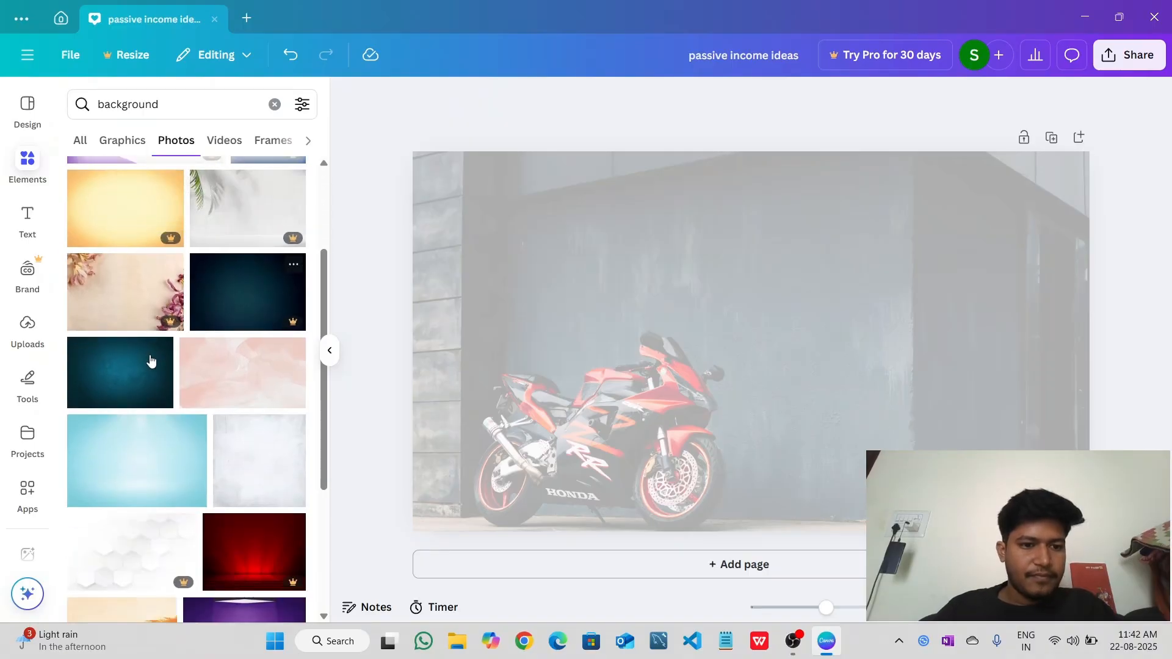
scroll(129, 378, down, 1)
scroll(131, 373, down, 9)
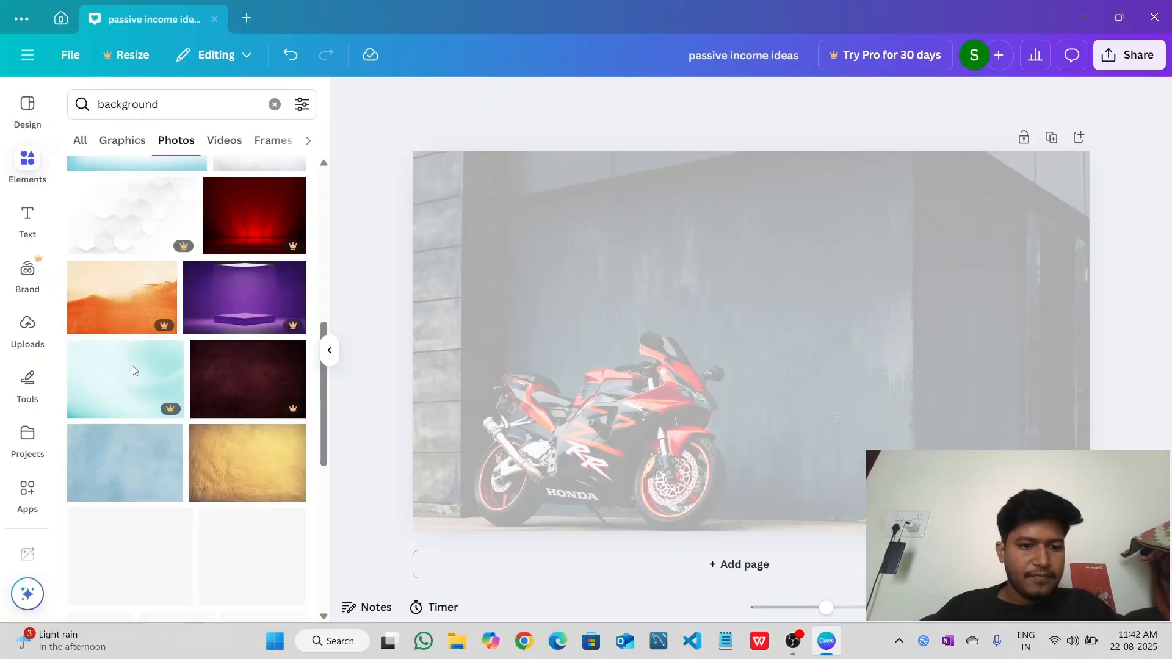
scroll(165, 335, down, 3)
scroll(164, 336, down, 5)
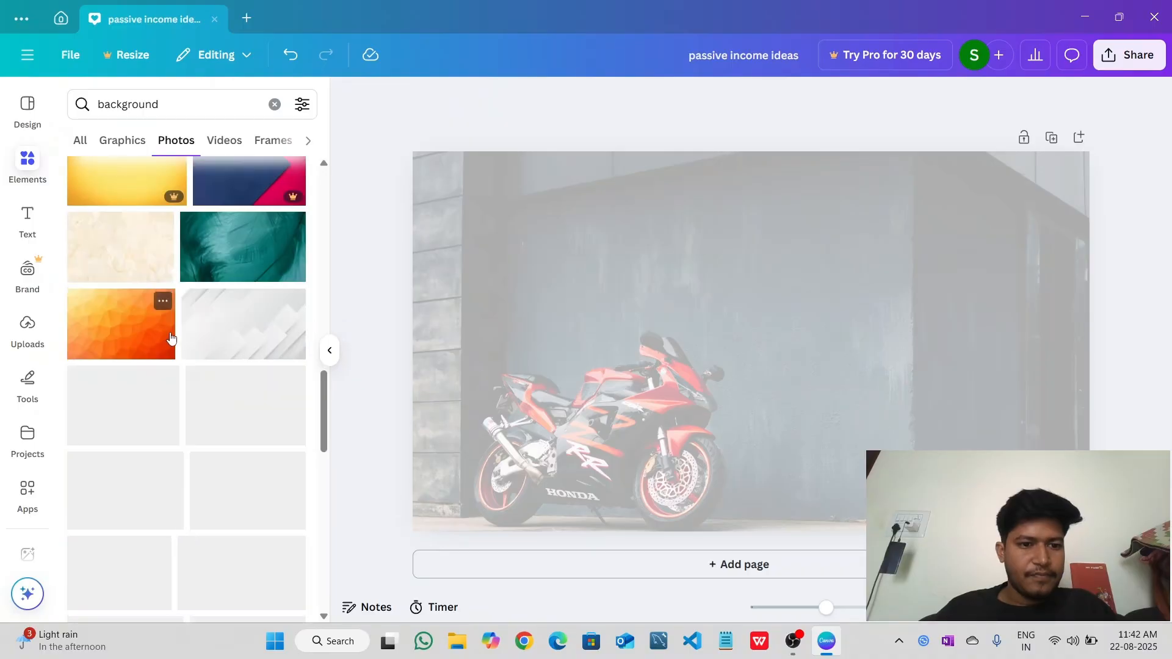
scroll(210, 327, down, 4)
scroll(211, 327, down, 3)
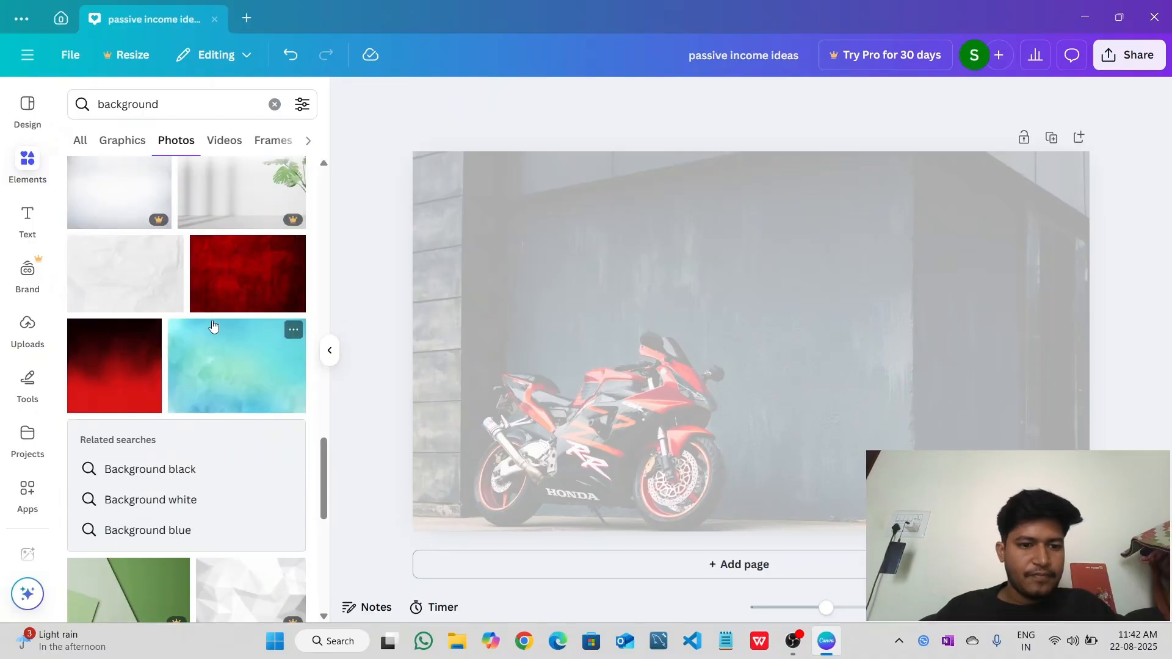
click(247, 296)
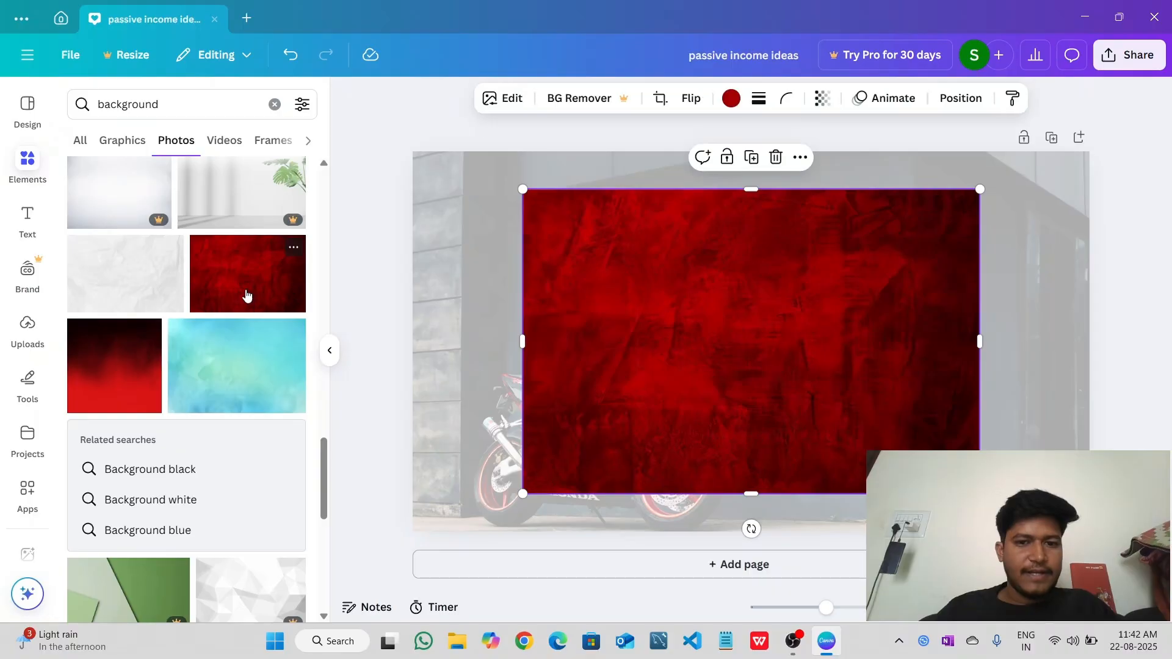
drag(702, 344, 610, 330)
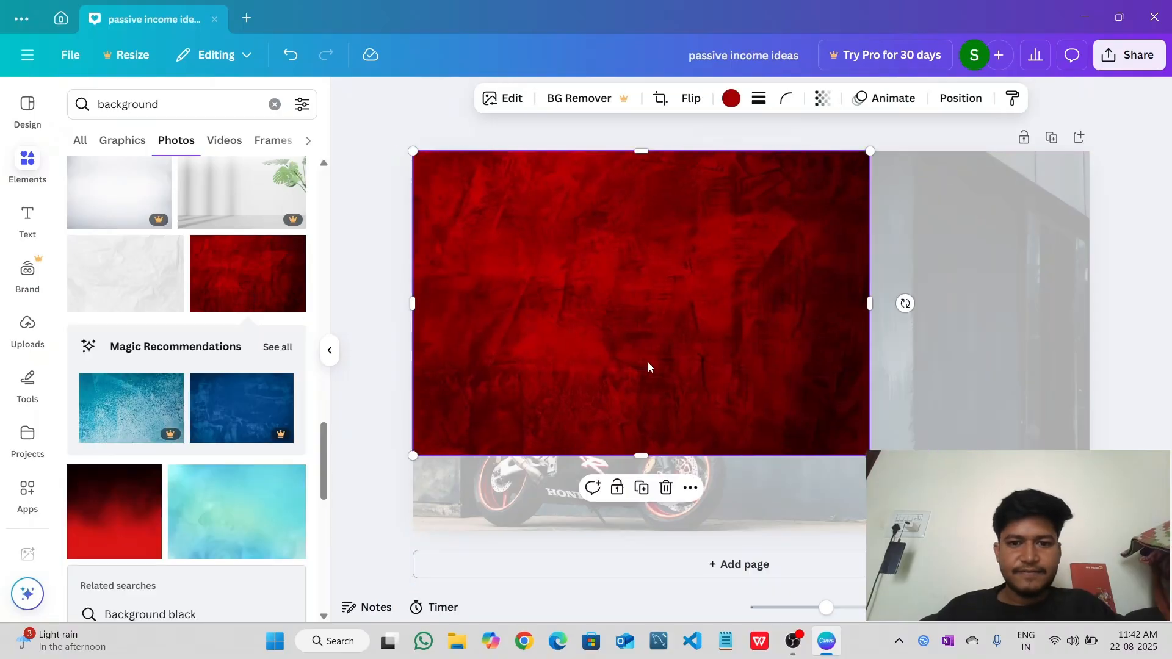
drag(868, 454, 1090, 602)
- Set the red texture's transparency to 53 and shift it up until its lower edge meets the page's bottom edge
click(823, 98)
drag(857, 161, 802, 172)
drag(809, 175, 808, 177)
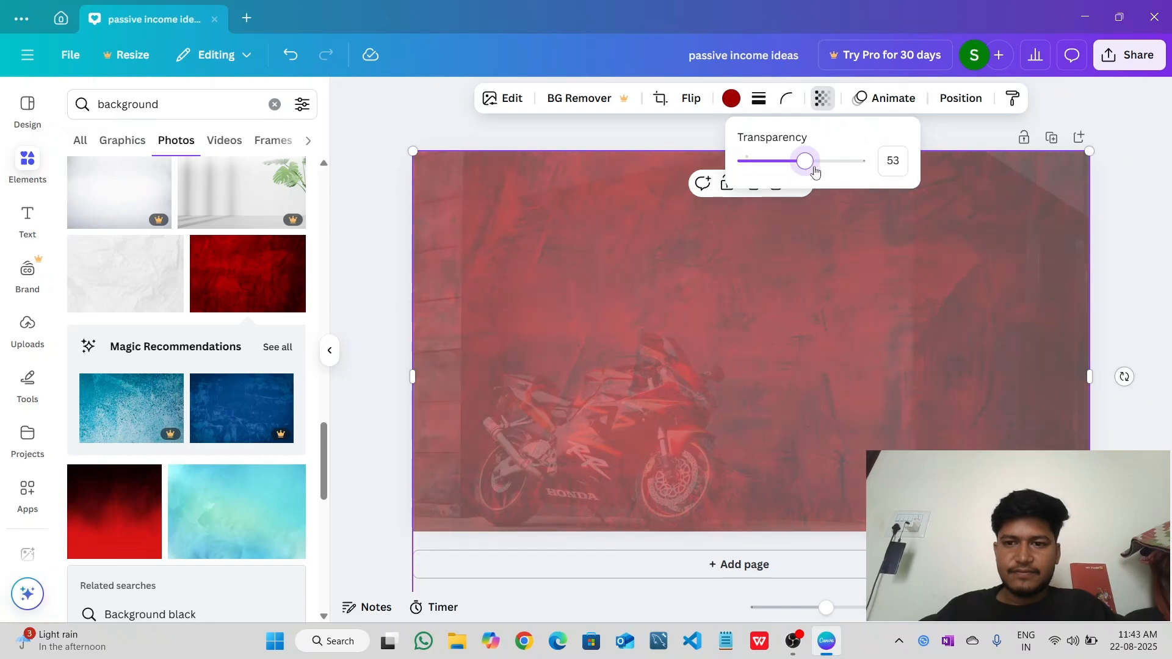
click(1116, 240)
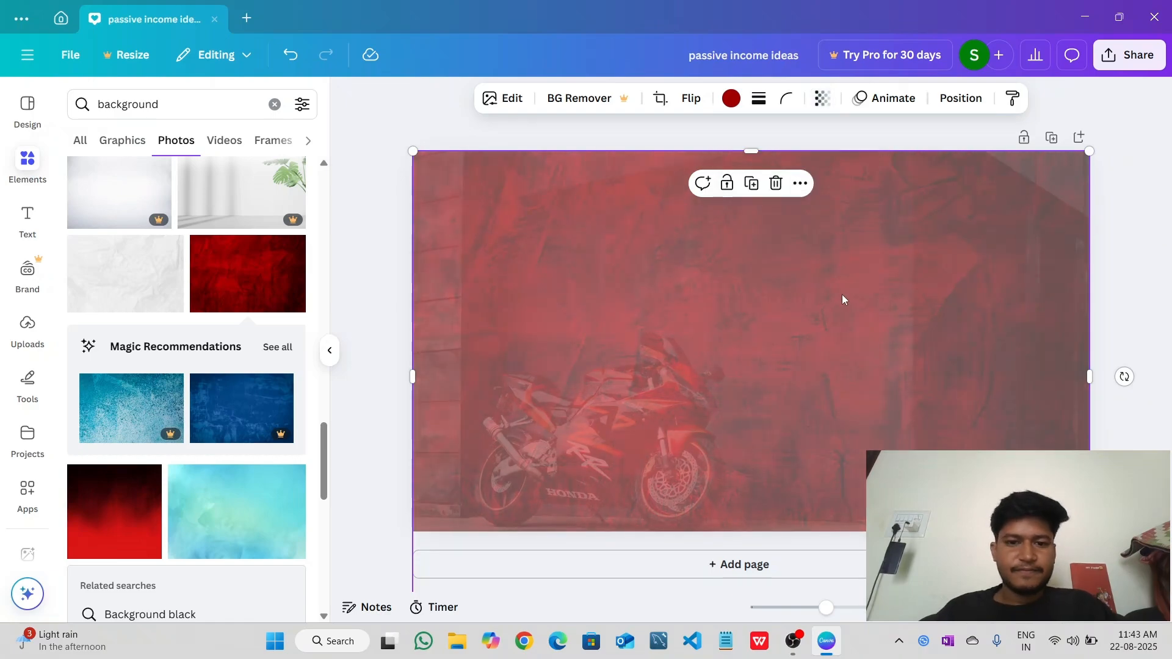
drag(842, 295, 844, 229)
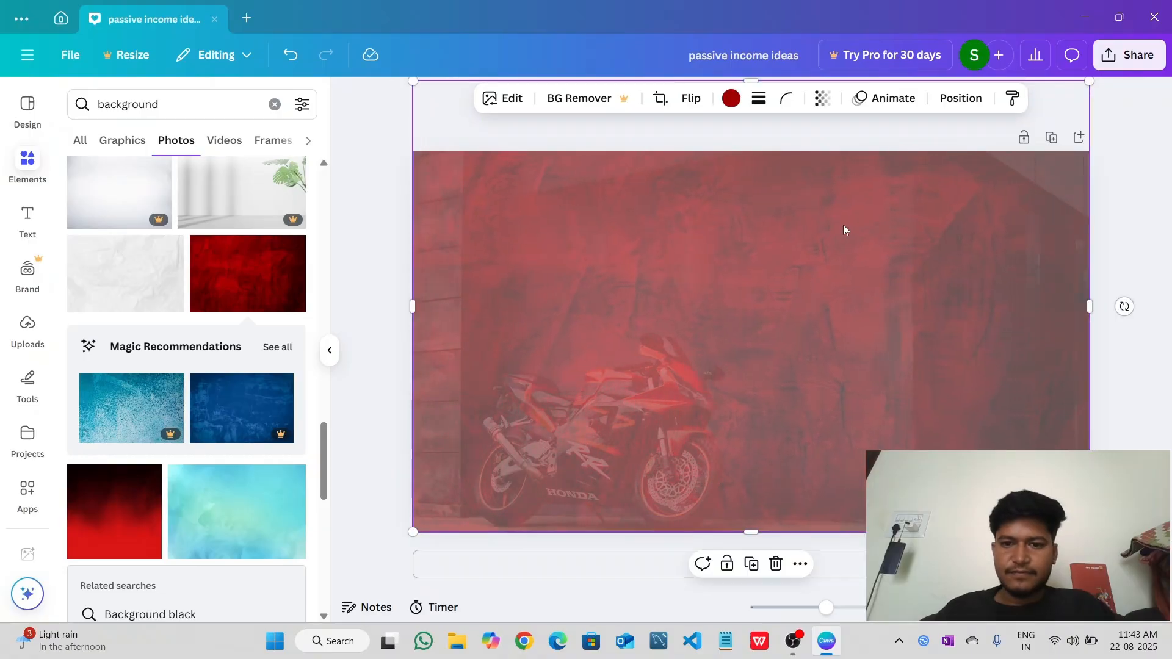
click(1133, 239)
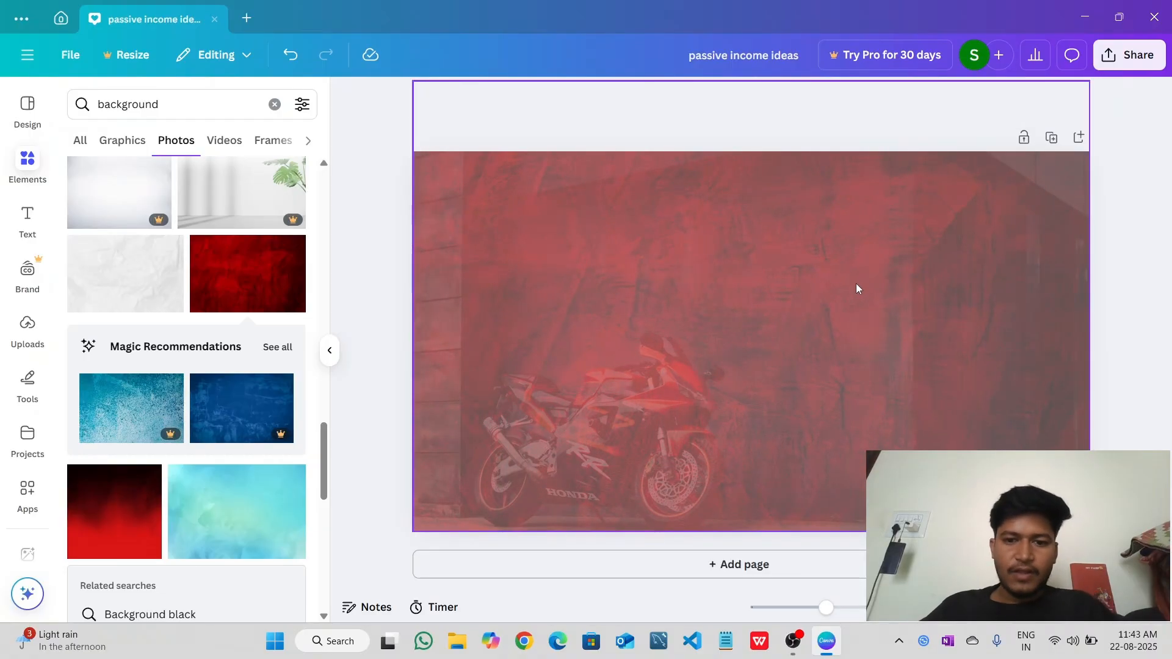
- Add the black-to-red gradient photo from the results, stretch it to the page width, and rotate it into a diagonal block over the lower-right corner
click(86, 503)
drag(706, 397, 515, 359)
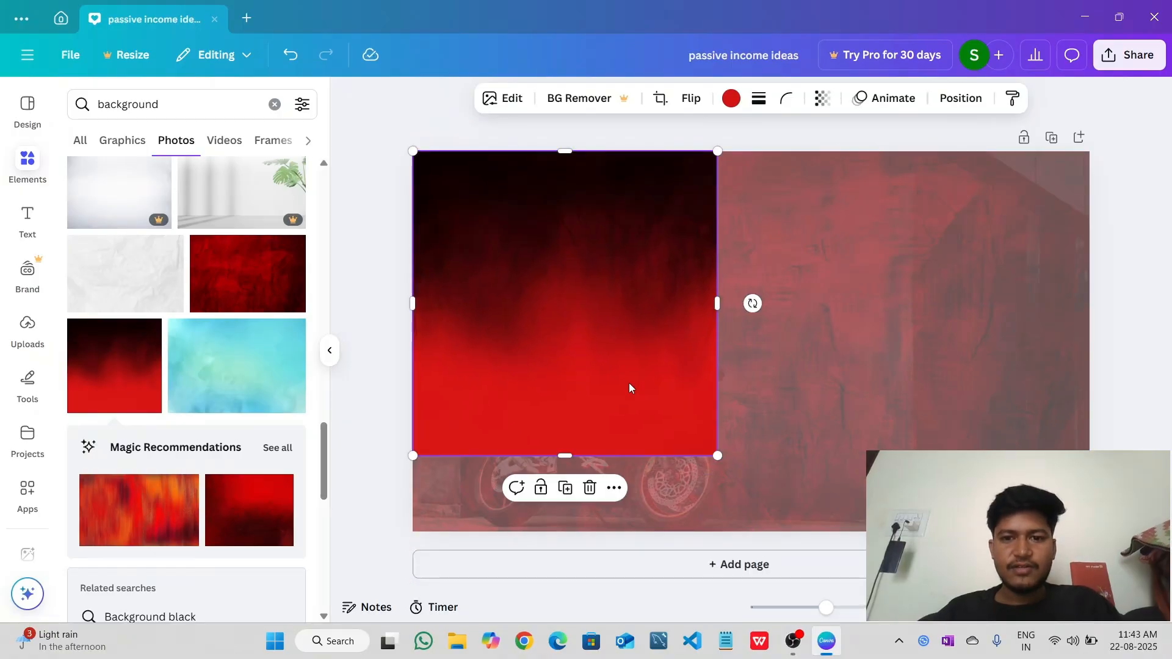
drag(721, 304, 1090, 244)
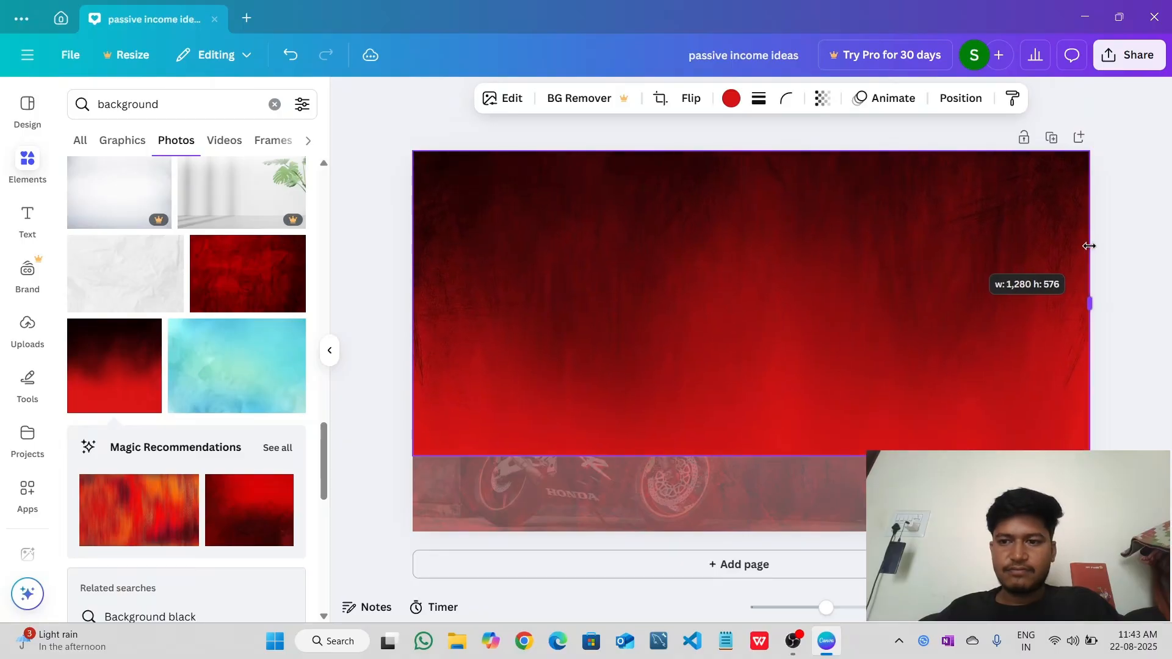
mouse_move(672, 408)
mouse_down()
mouse_move(775, 408)
mouse_move(812, 429)
mouse_move(625, 450)
mouse_move(664, 397)
mouse_move(669, 405)
mouse_up()
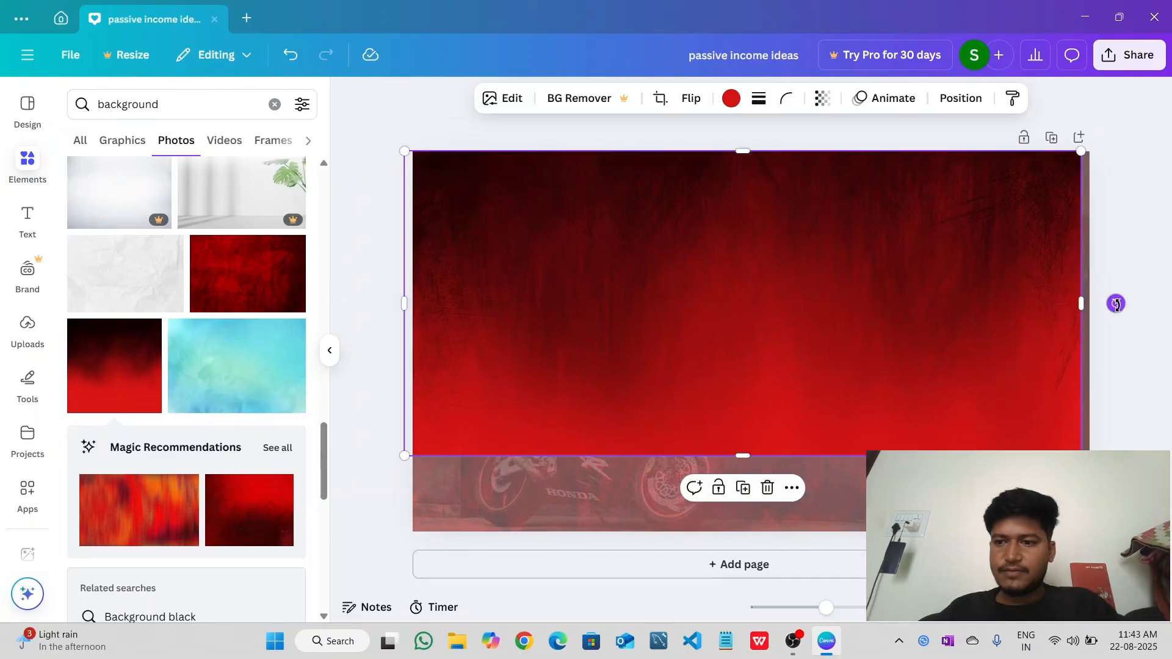
drag(1116, 304, 1114, 344)
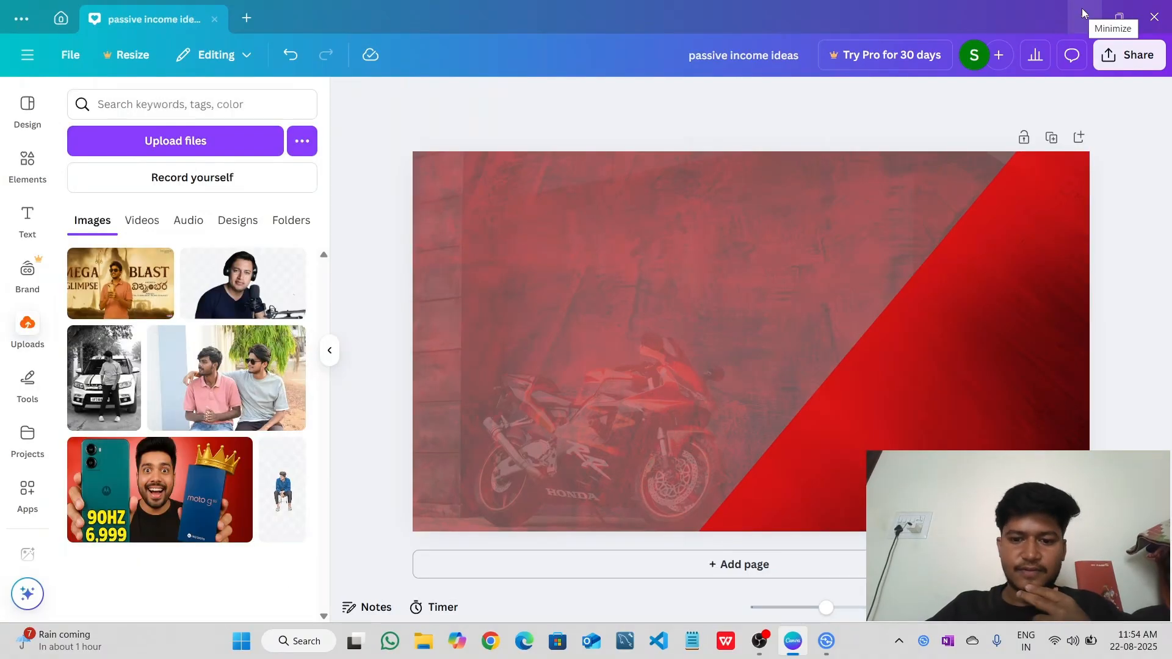
- Leave Canva, close the Quick Share window, and switch to Chrome, closing its Bing tab
click(1085, 17)
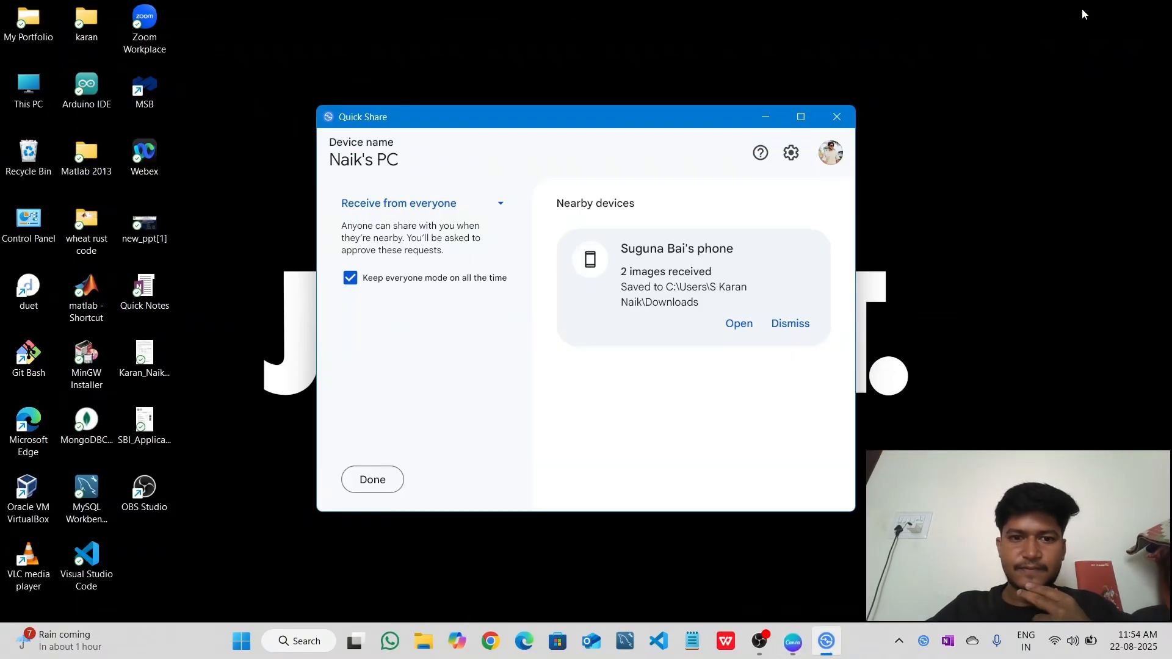
click(837, 117)
click(524, 641)
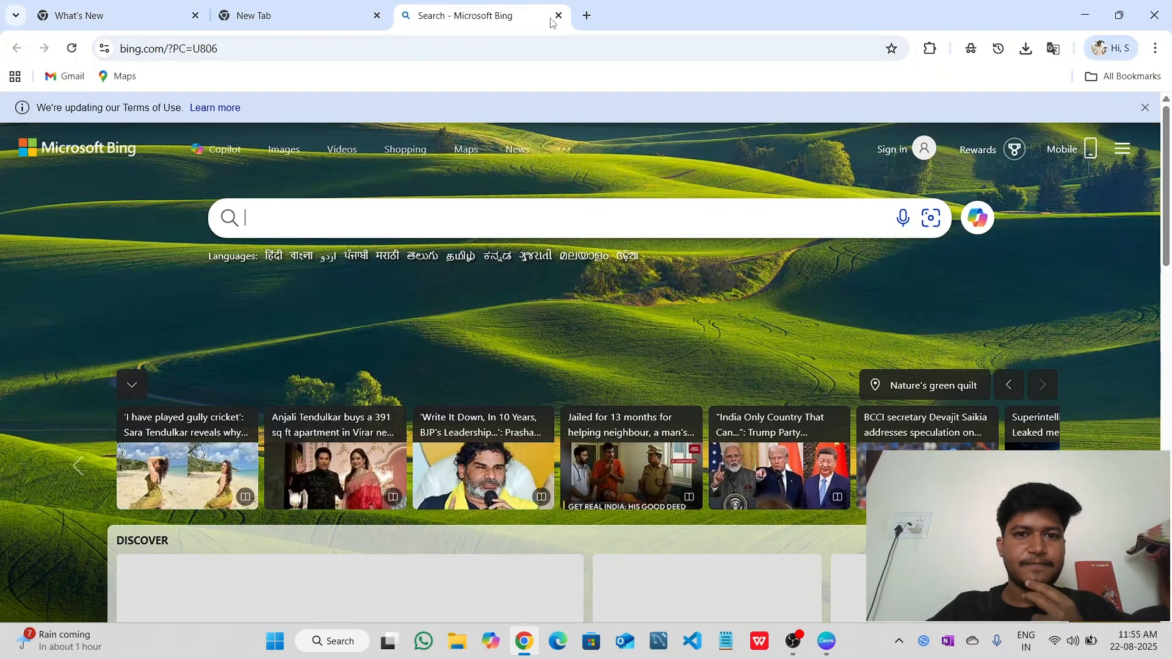
click(559, 16)
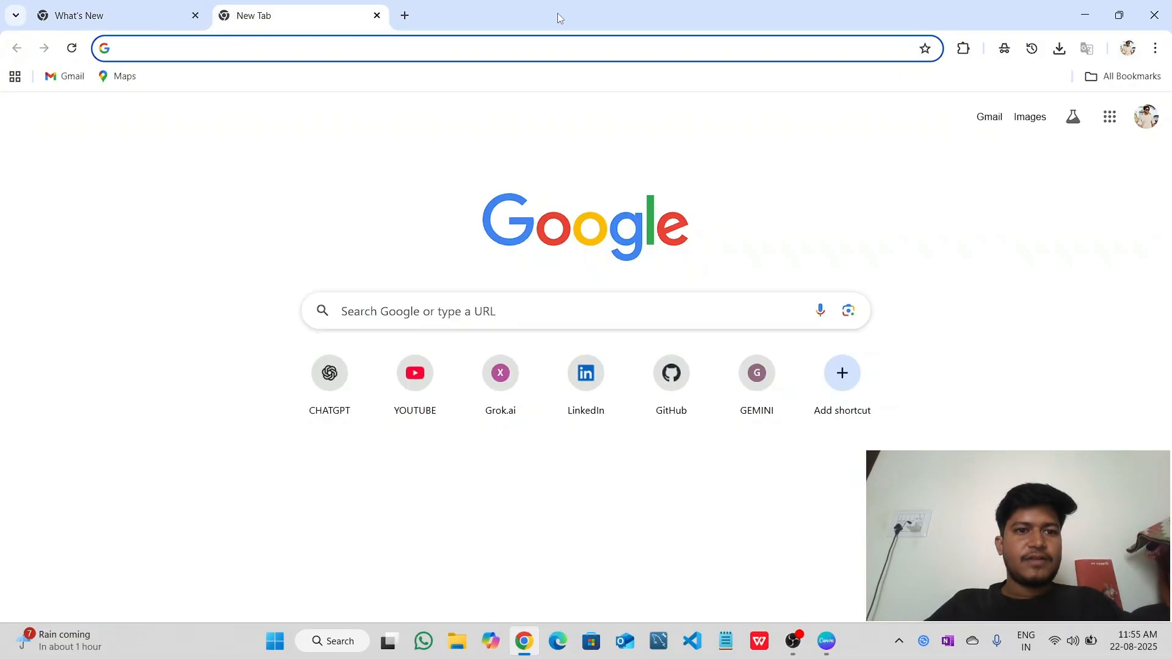
- Search Google for "remove bg" and open the remove.bg website from the results
click(411, 45)
text(re)
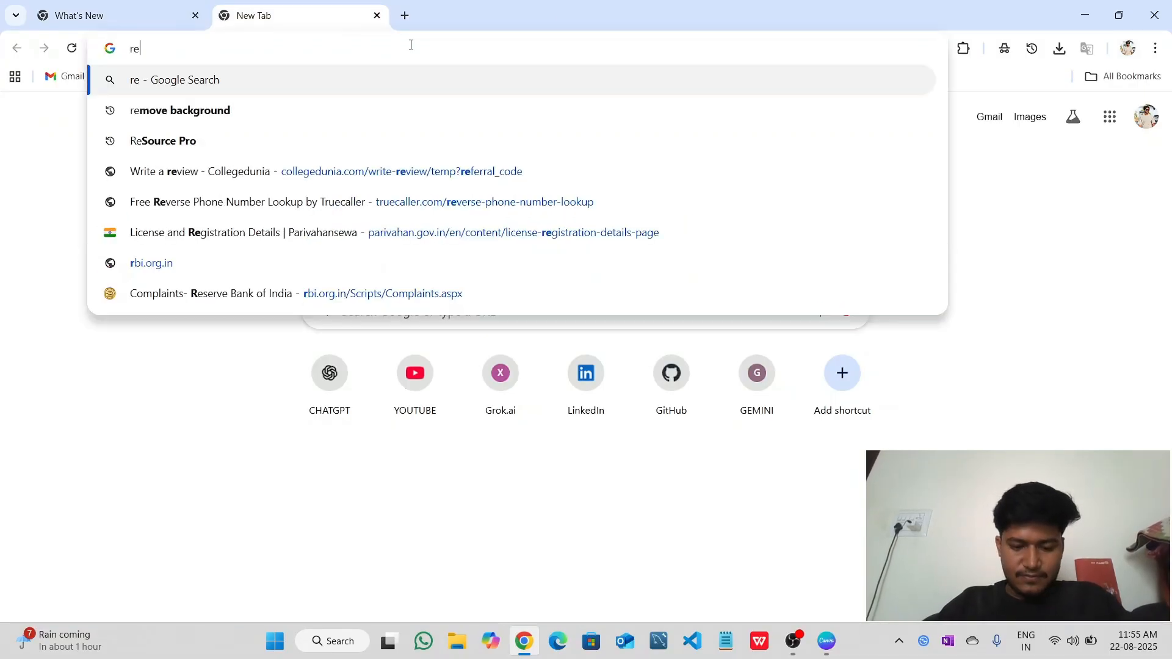
text(move bg)
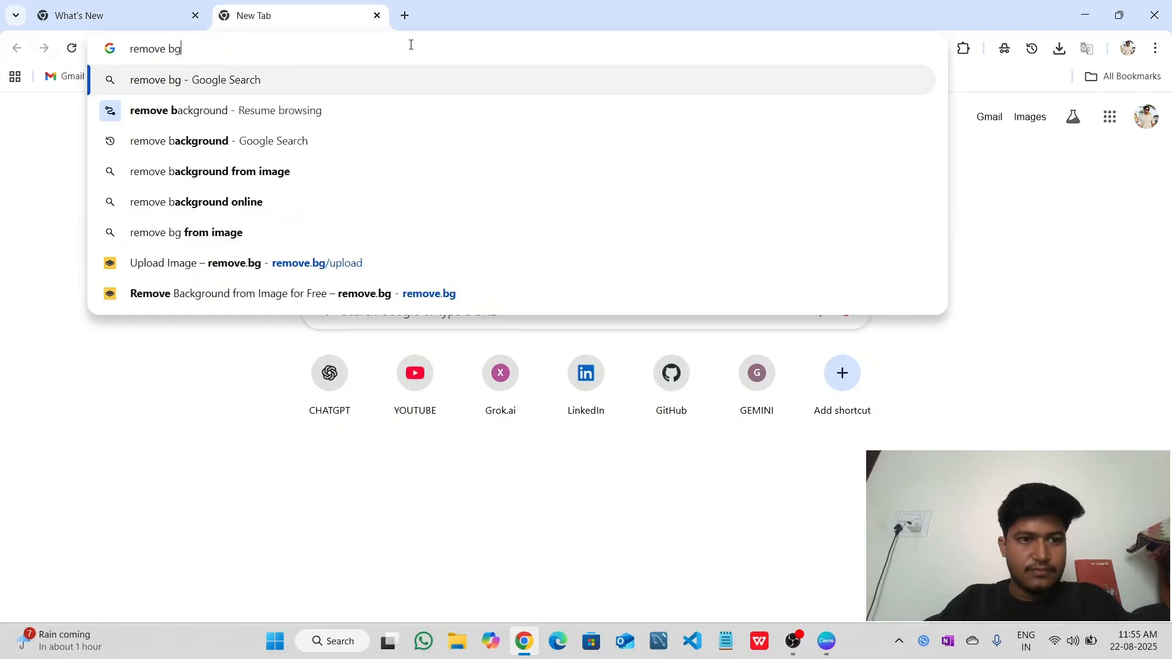
click(270, 94)
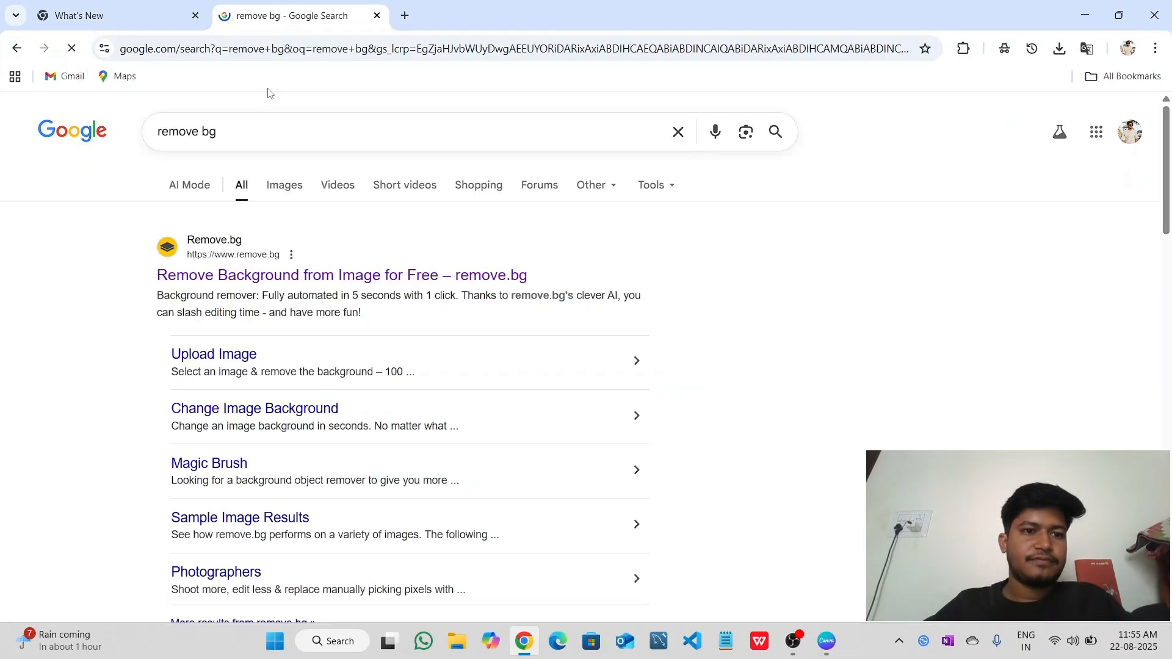
click(262, 278)
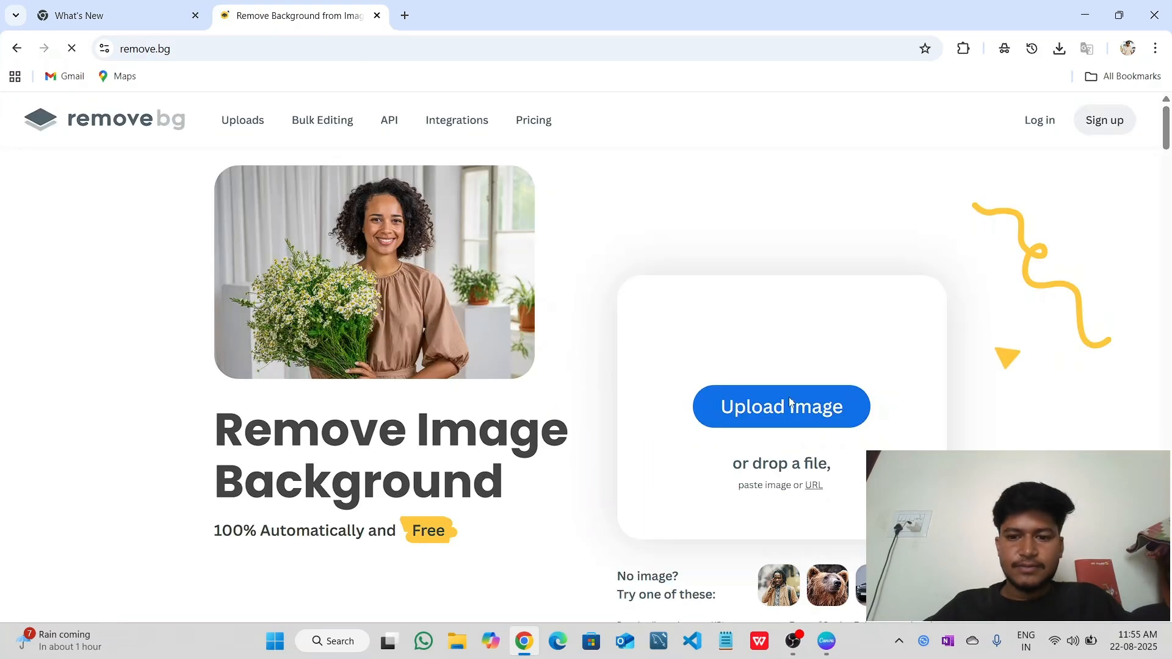
- Upload IMG_20250822_114806900_MFNR from Downloads for background removal
click(790, 404)
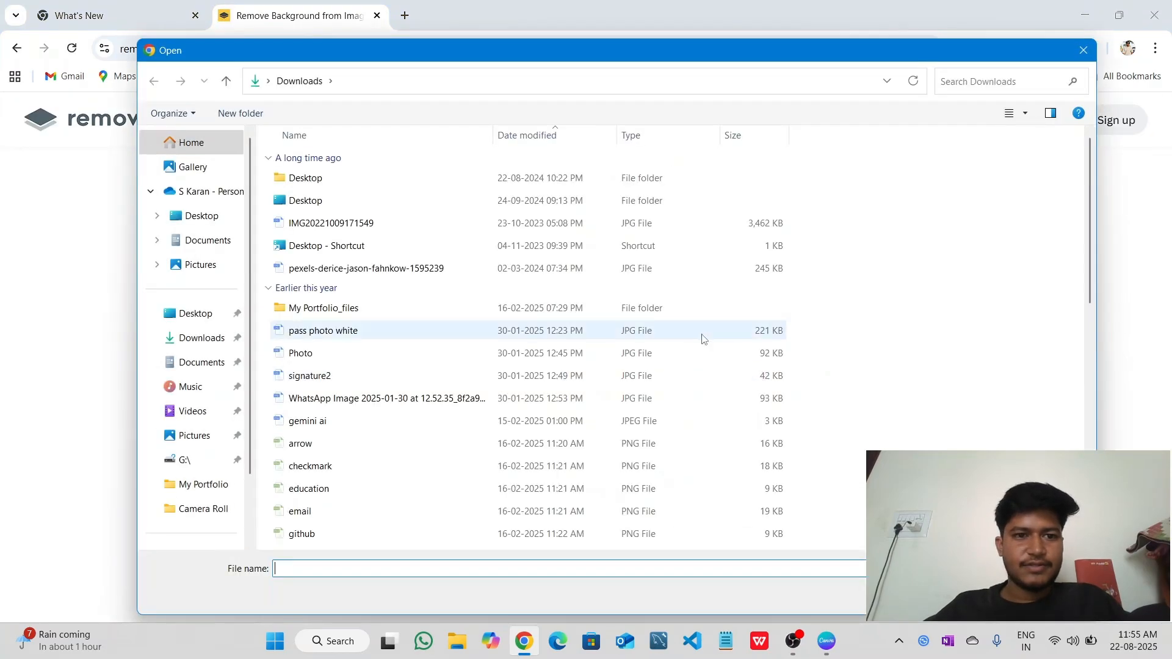
scroll(421, 424, down, 10)
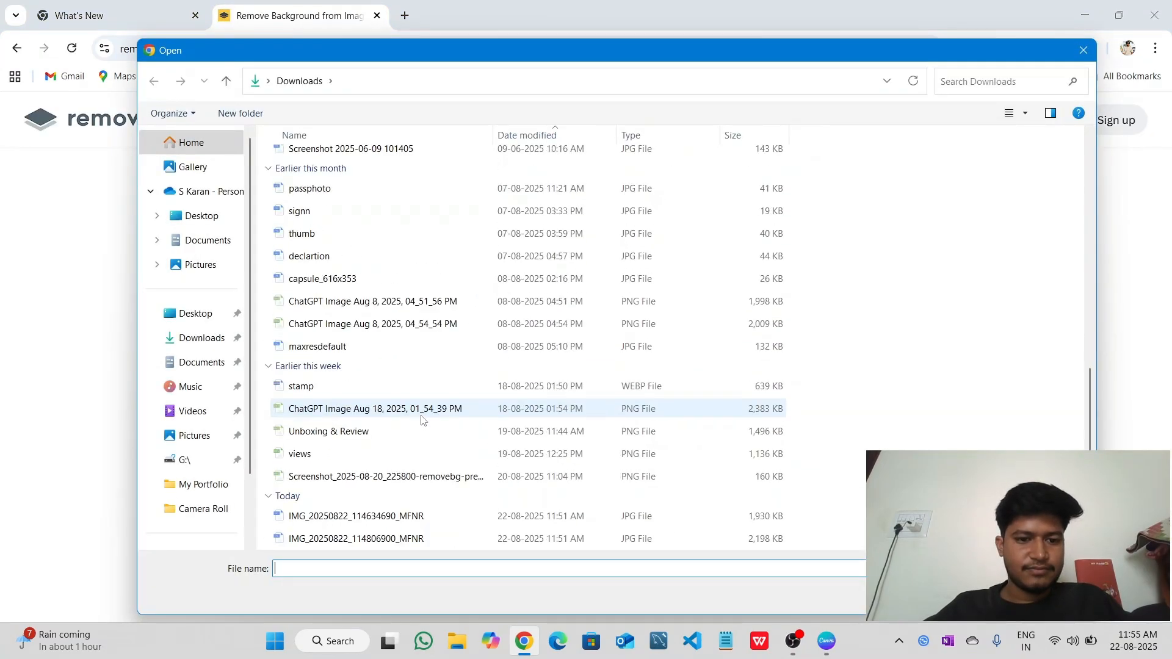
click(441, 517)
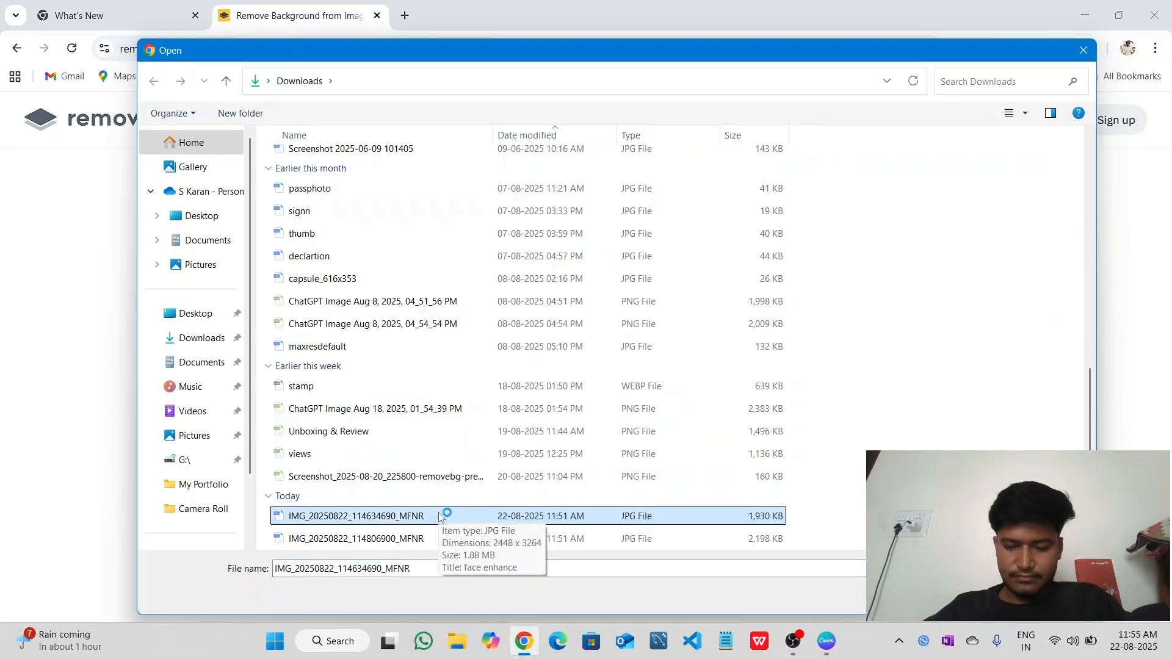
key(Down)
key(Return)
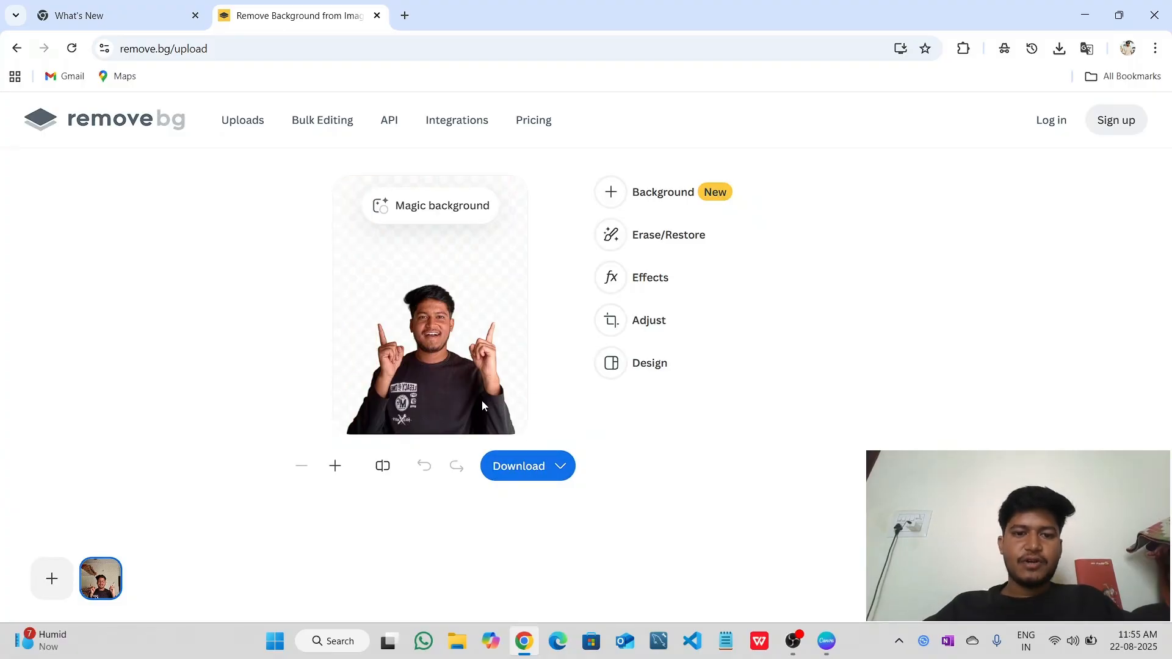
- Download the free 433 x 577 preview cutouts of both portrait photos
click(532, 467)
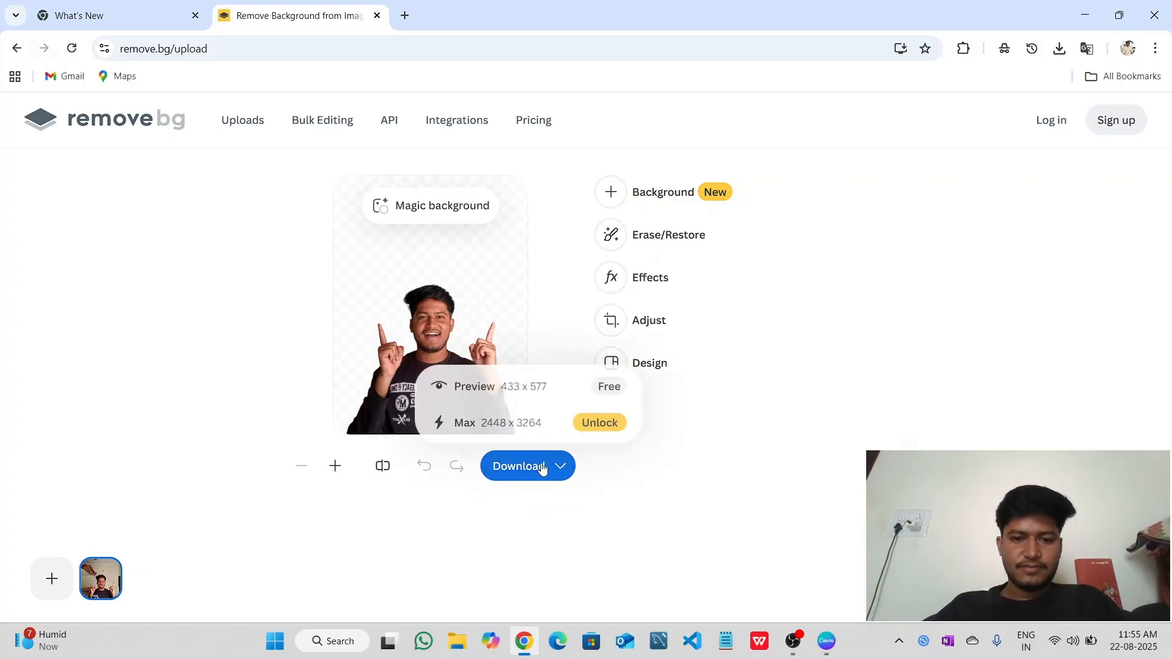
click(586, 398)
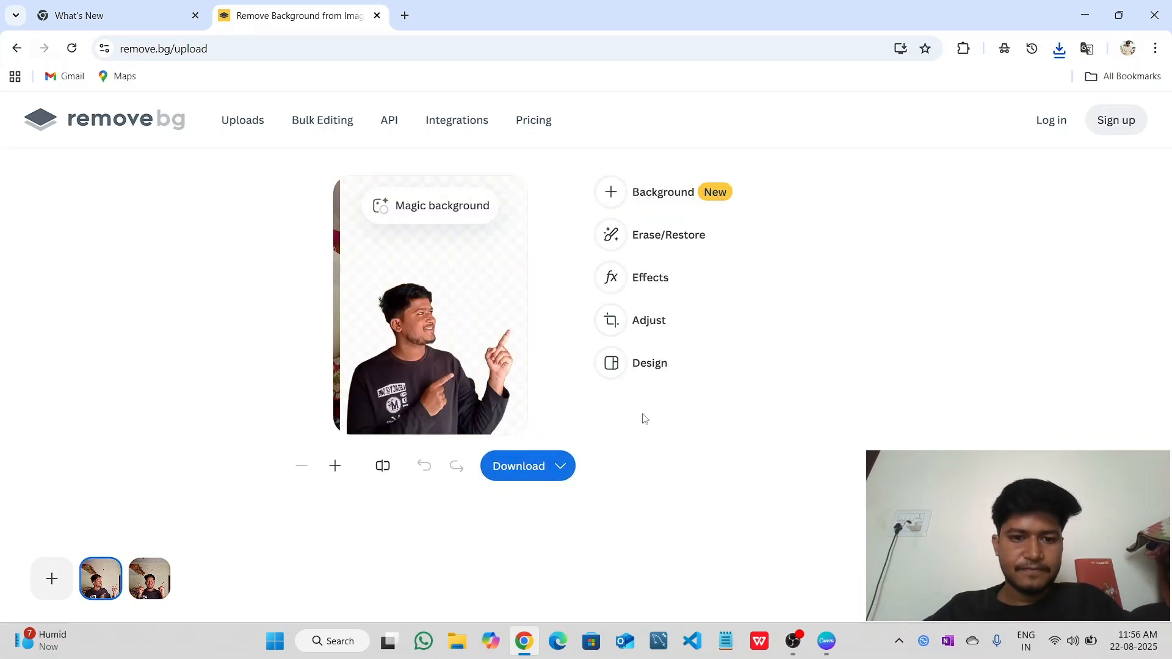
click(560, 467)
click(596, 384)
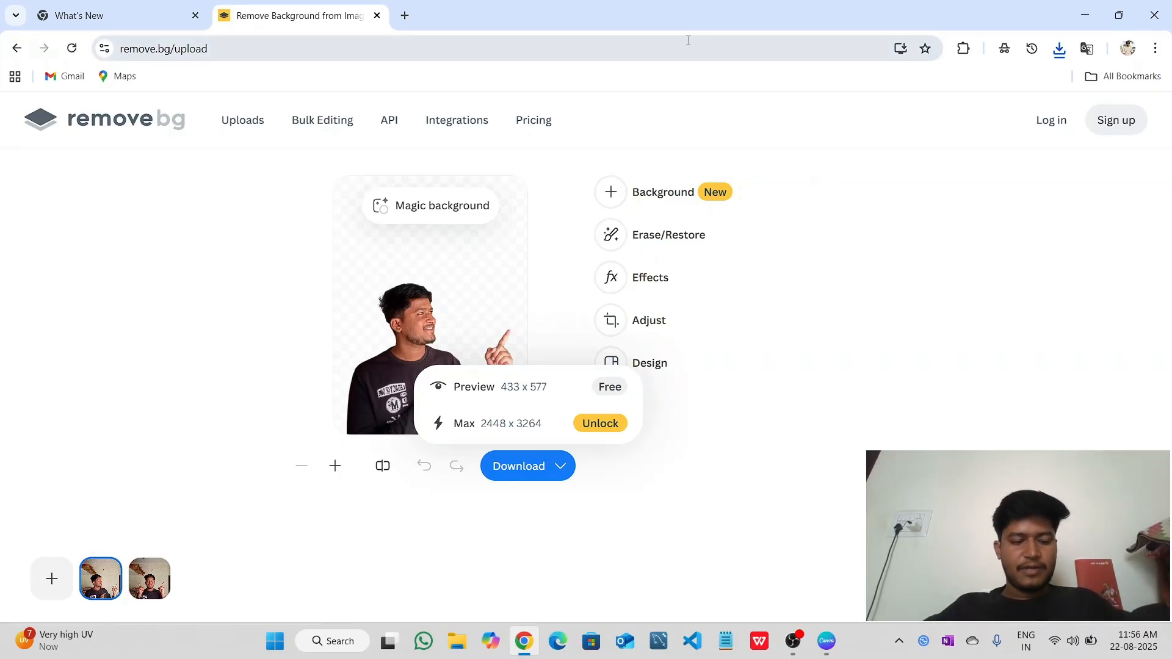
- Switch to Canva and upload the two removebg-preview PNGs, IMG_20250822_114806900_MFNR and IMG_20250822_114634690_MFNR, from Downloads
key(alt+Tab)
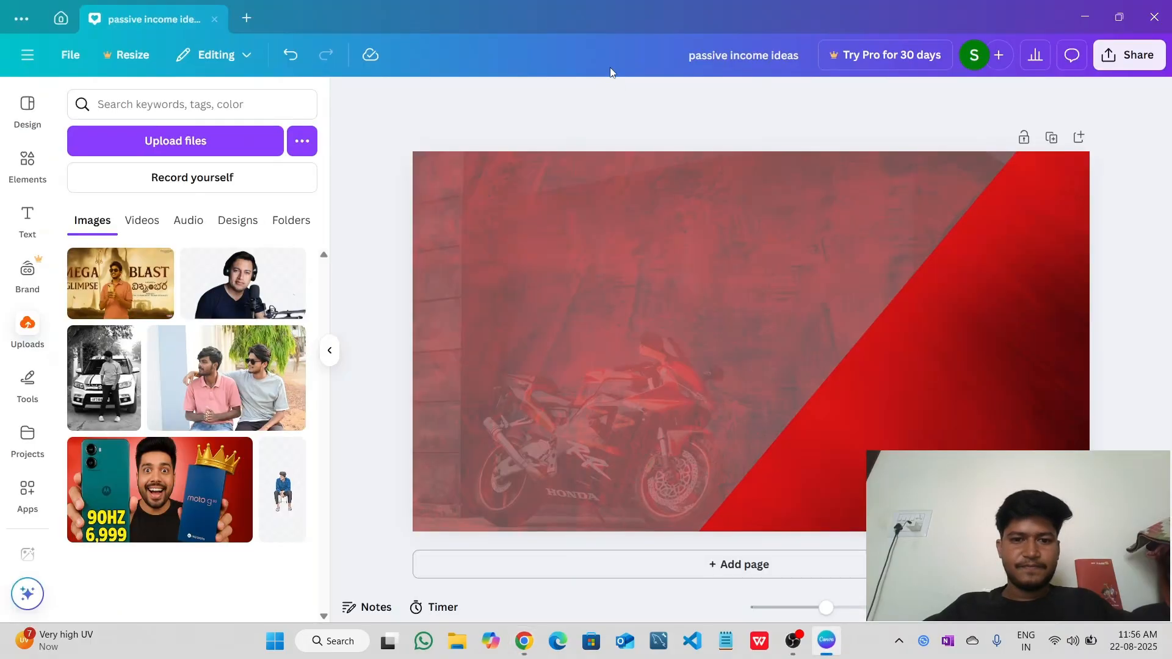
click(193, 154)
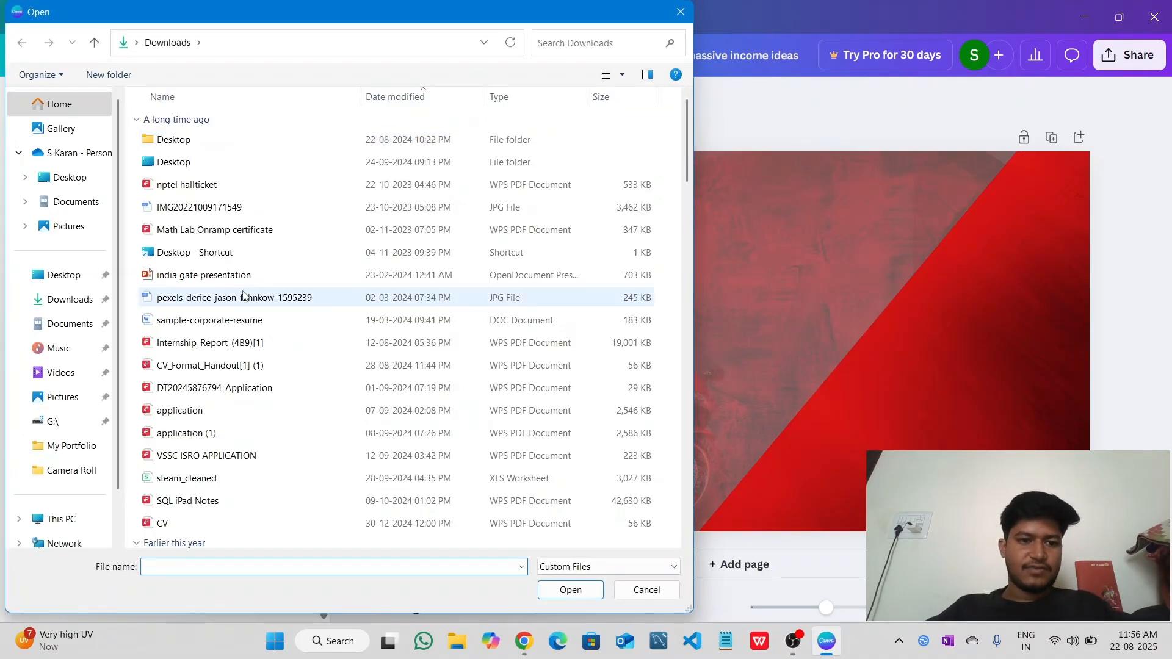
scroll(239, 314, down, 6)
scroll(240, 314, down, 15)
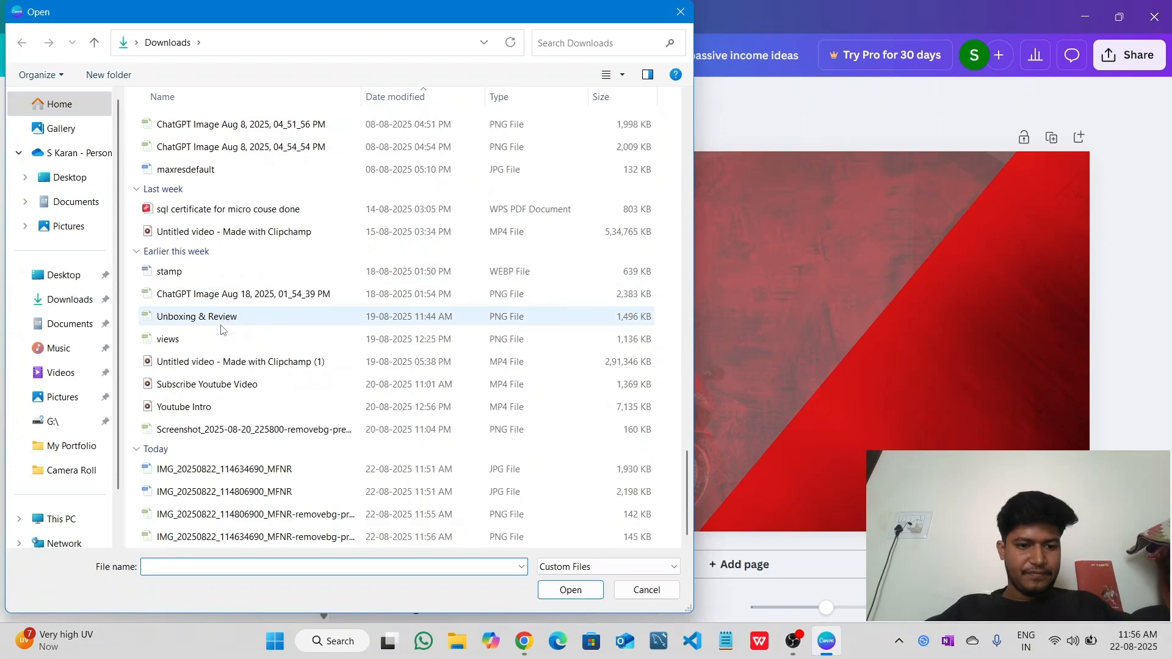
click(239, 514)
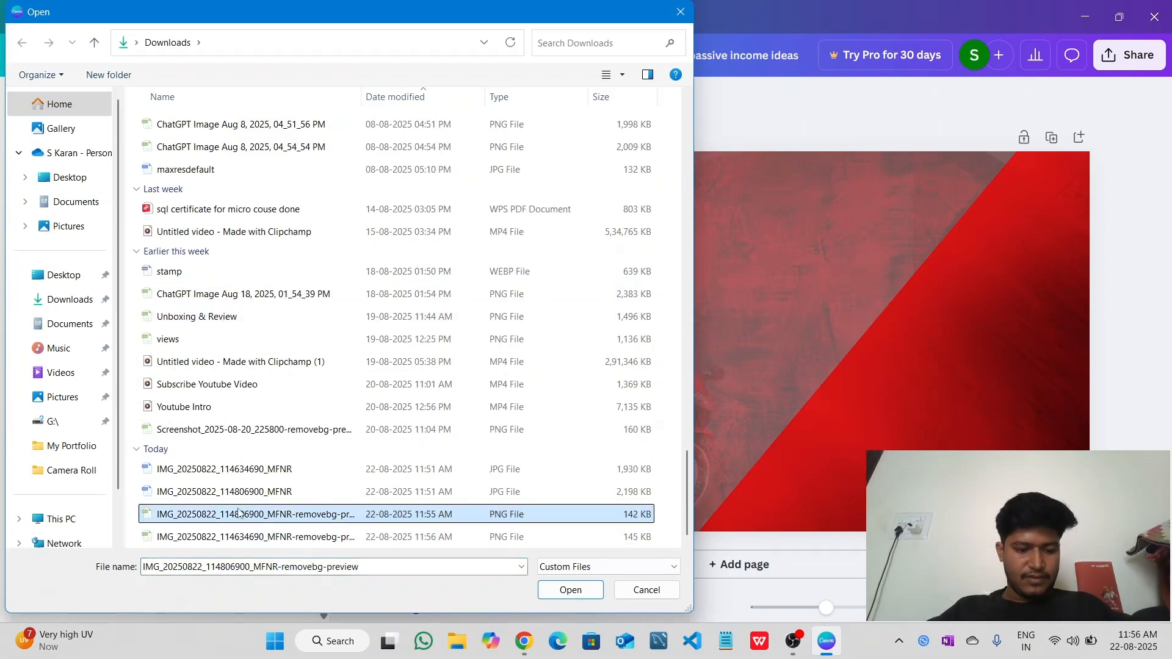
key(shift+Down)
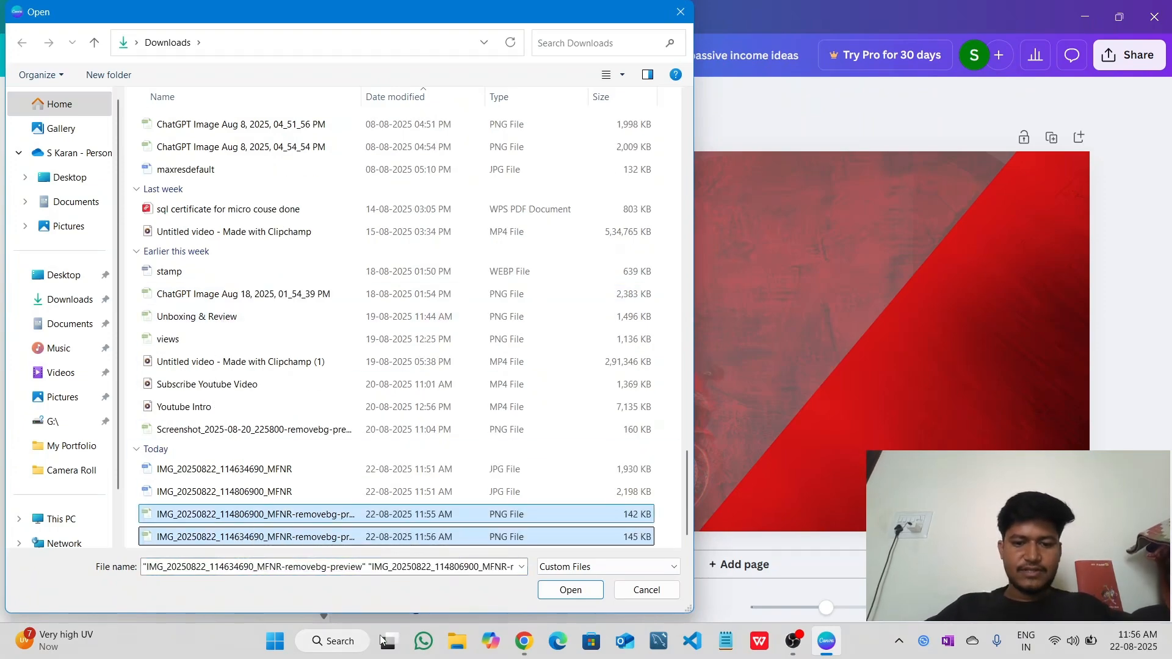
click(568, 591)
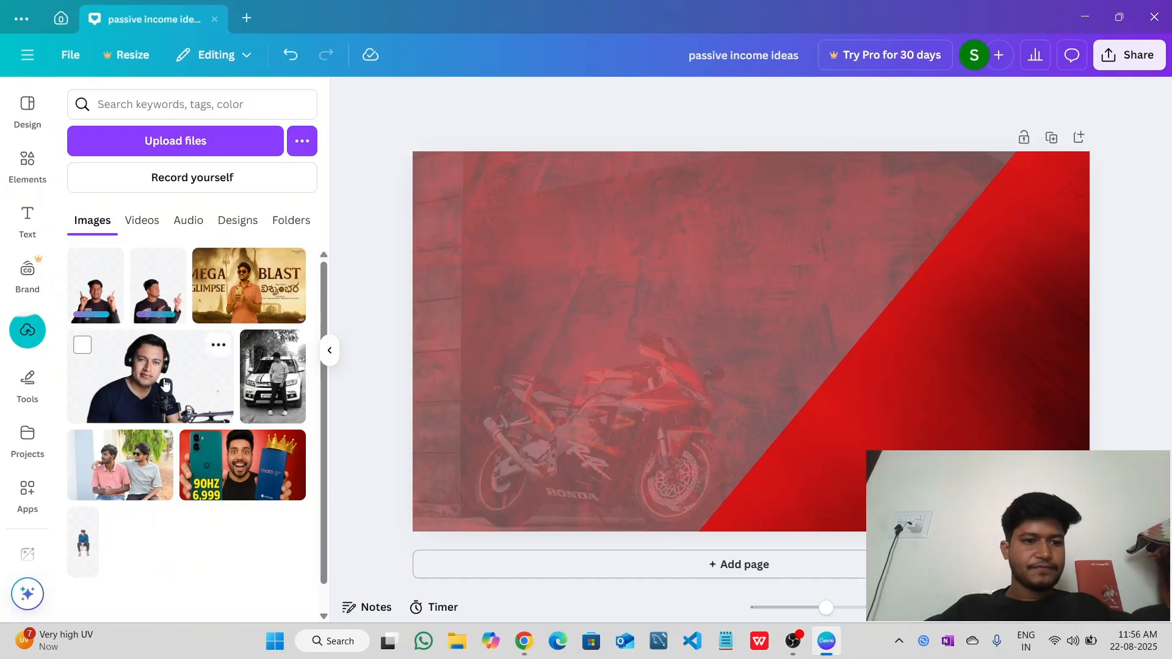
- Add the cutout of the man pointing sideways, enlarge it, and place it in the page's lower-left corner against the bottom edge
click(177, 311)
drag(737, 380, 469, 382)
drag(566, 457, 627, 531)
drag(526, 455, 519, 369)
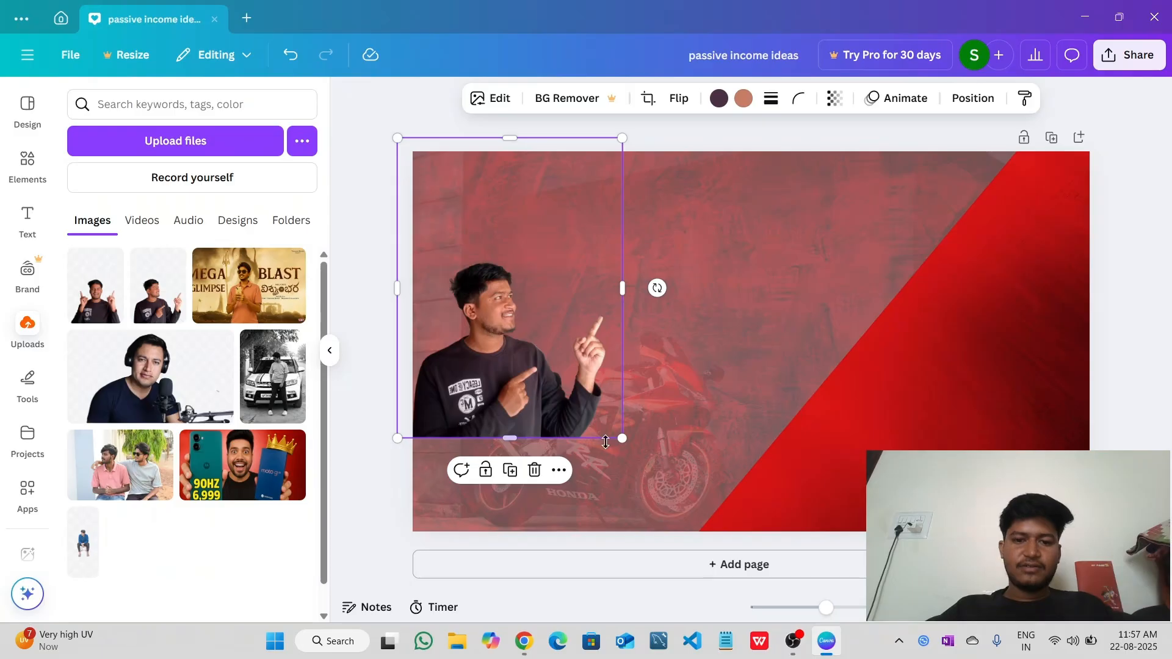
drag(624, 437, 678, 544)
drag(585, 473, 580, 474)
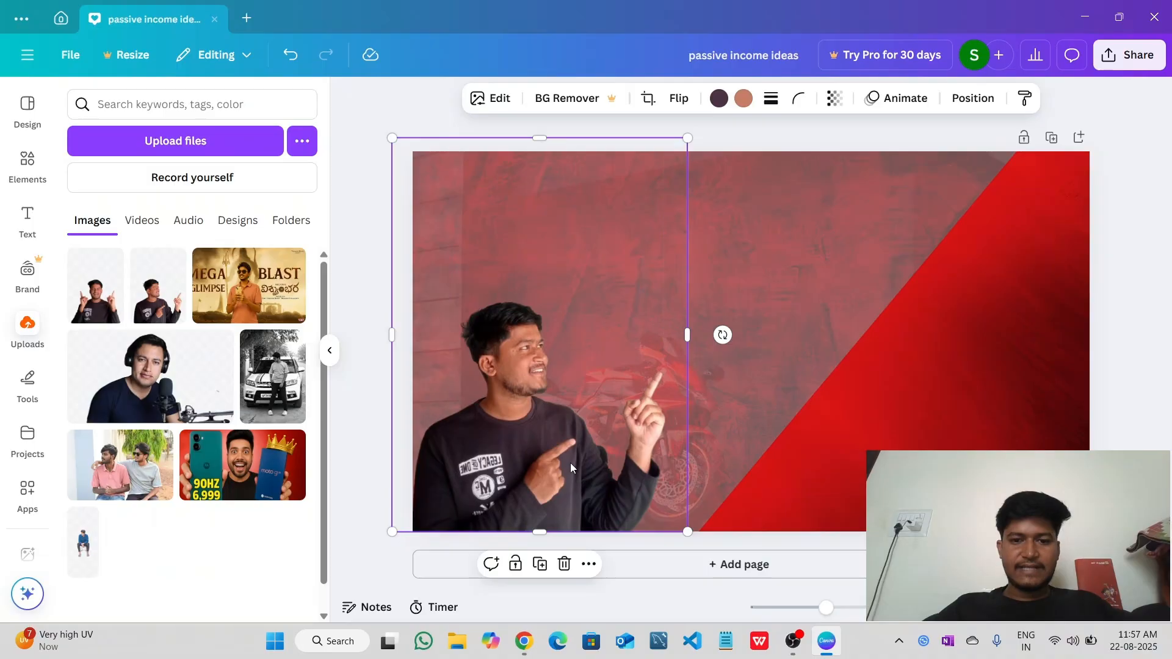
click(789, 275)
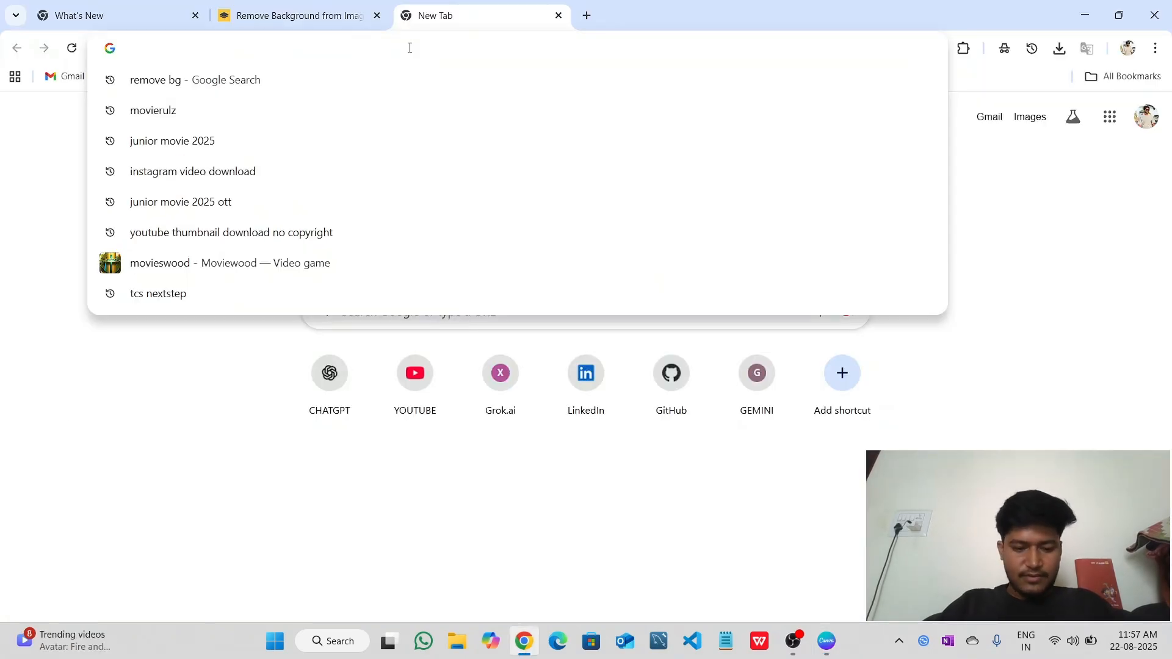
- Search Google in Chrome for "sp 125 disc new model 2025" and open BikeWale's Honda SP 125 page
click(410, 47)
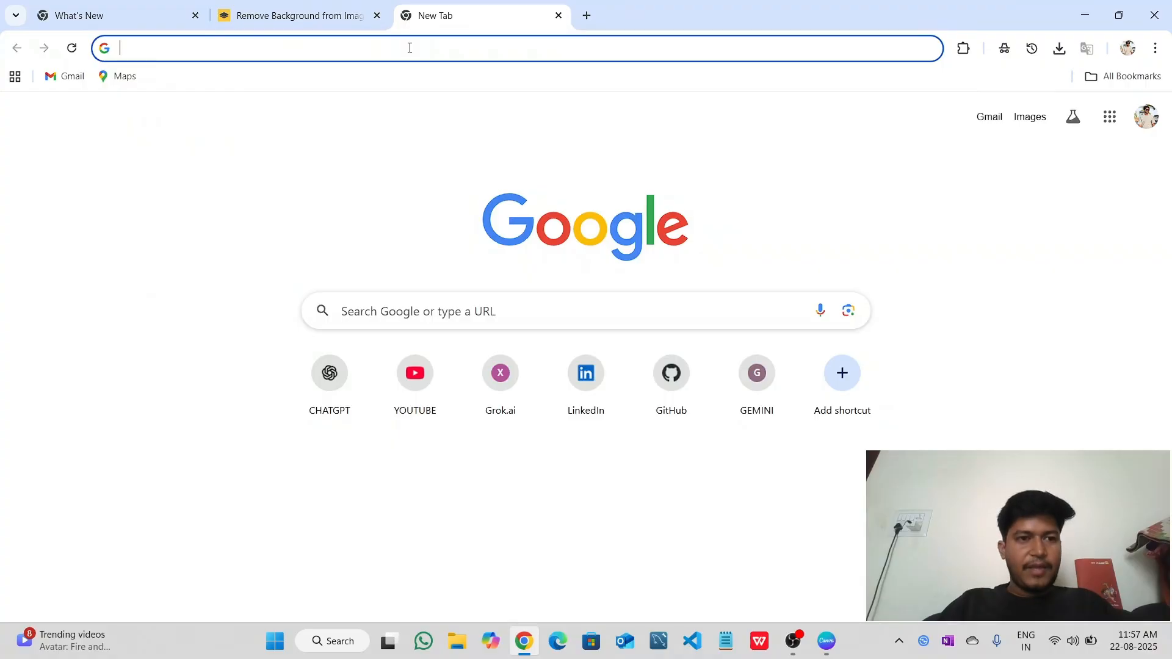
text(sp 125)
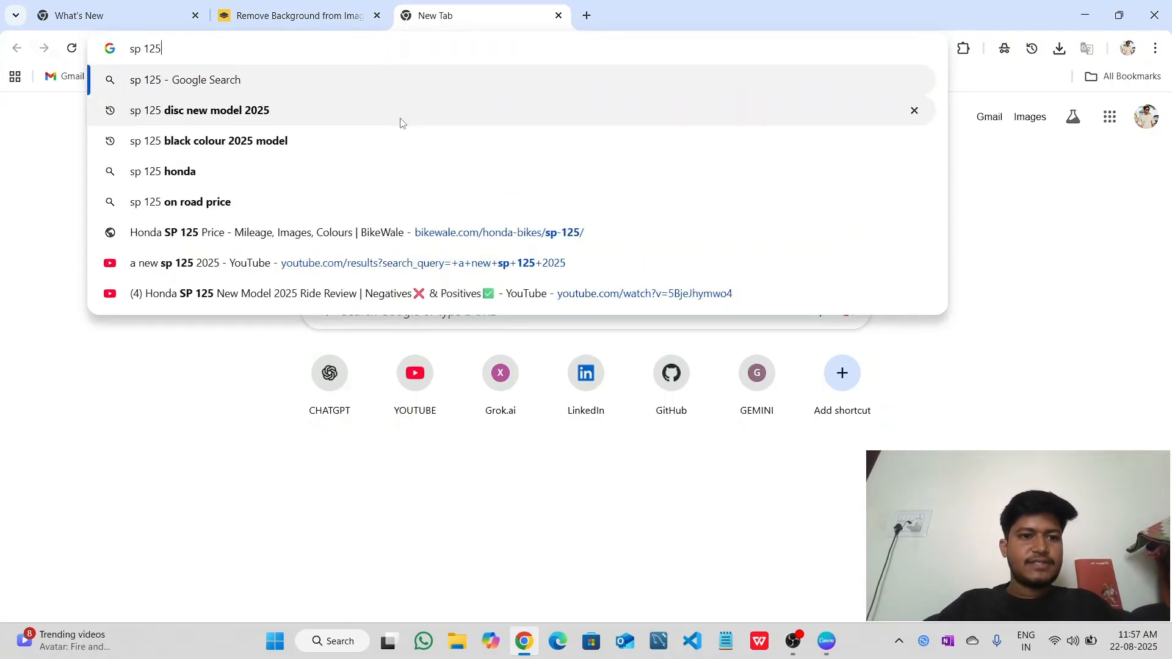
click(399, 122)
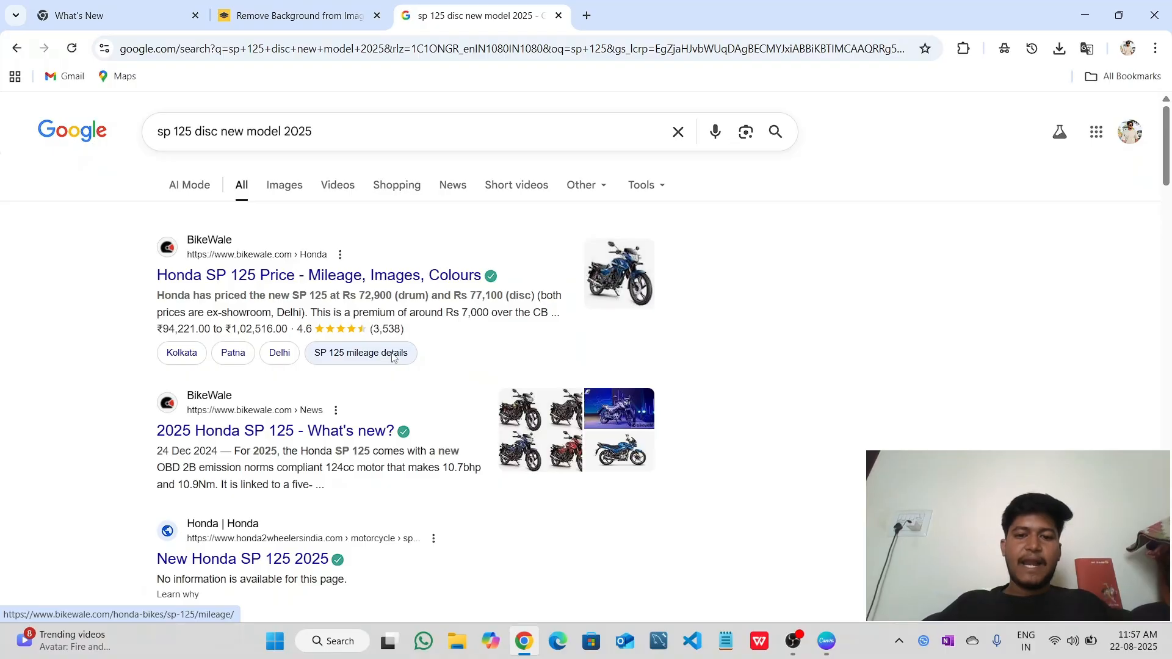
click(278, 282)
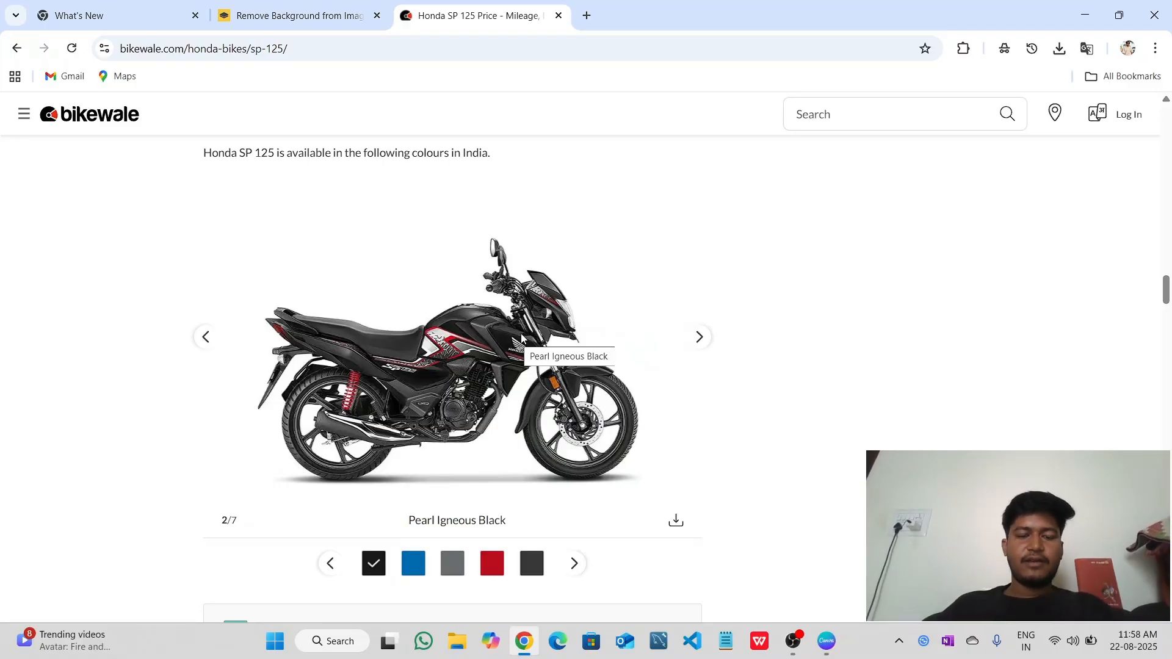
- Open the large Pearl Igneous Black picture of the Honda SP 125 and capture a screenshot of the area around the bike
click(521, 334)
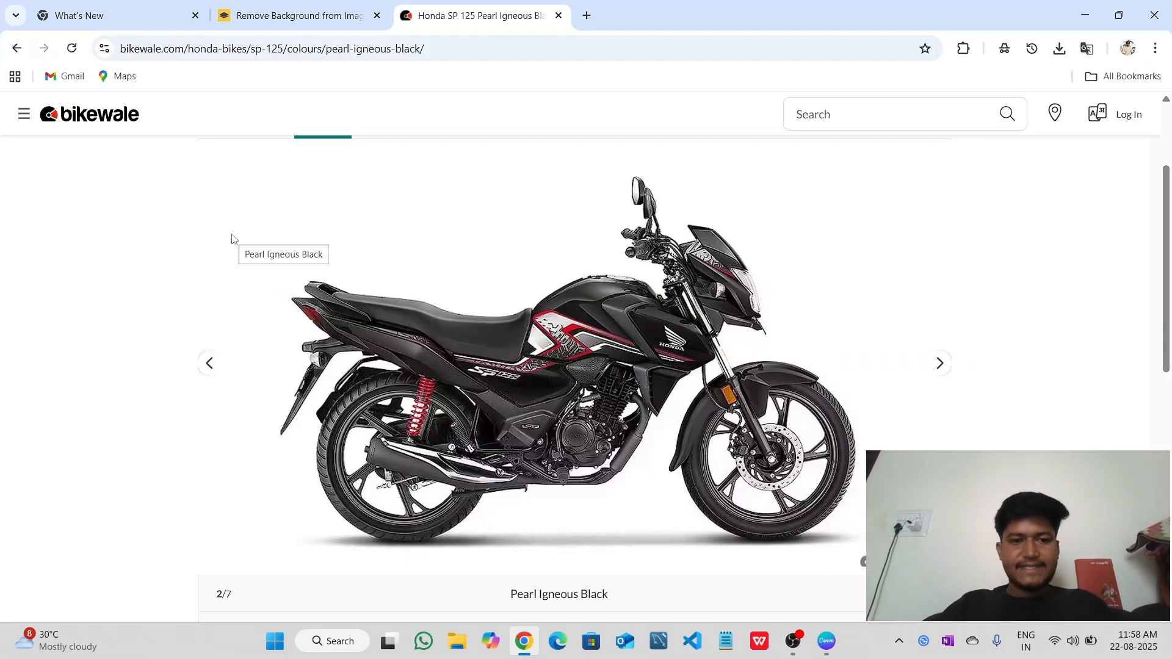
key(super+shift+s)
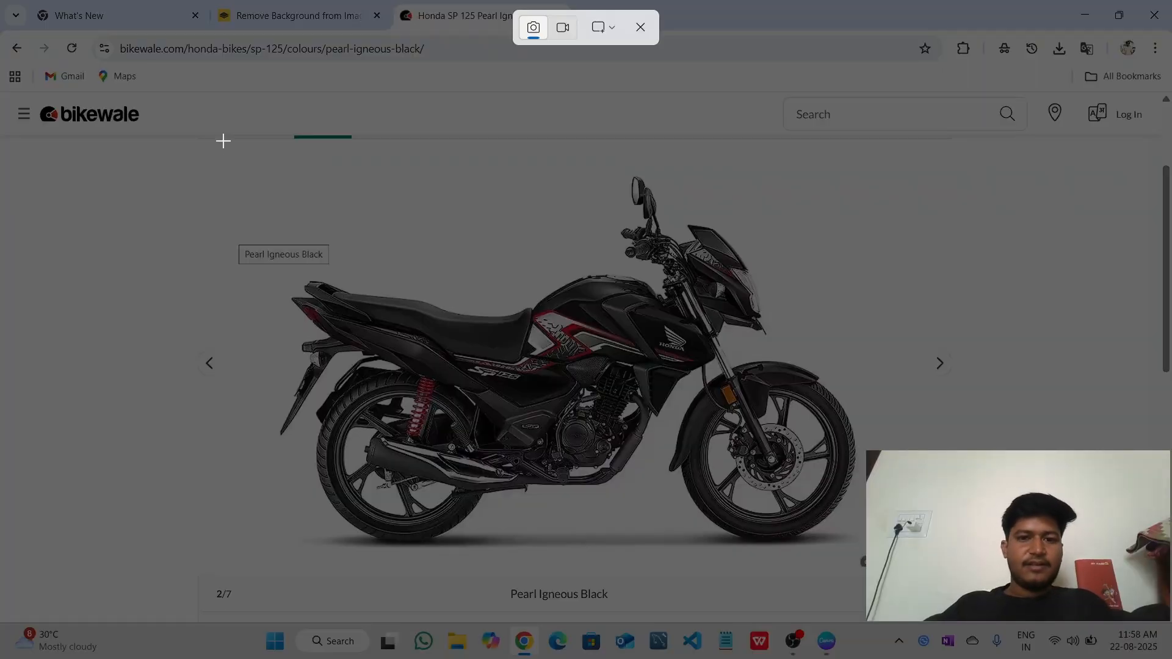
drag(224, 140, 931, 554)
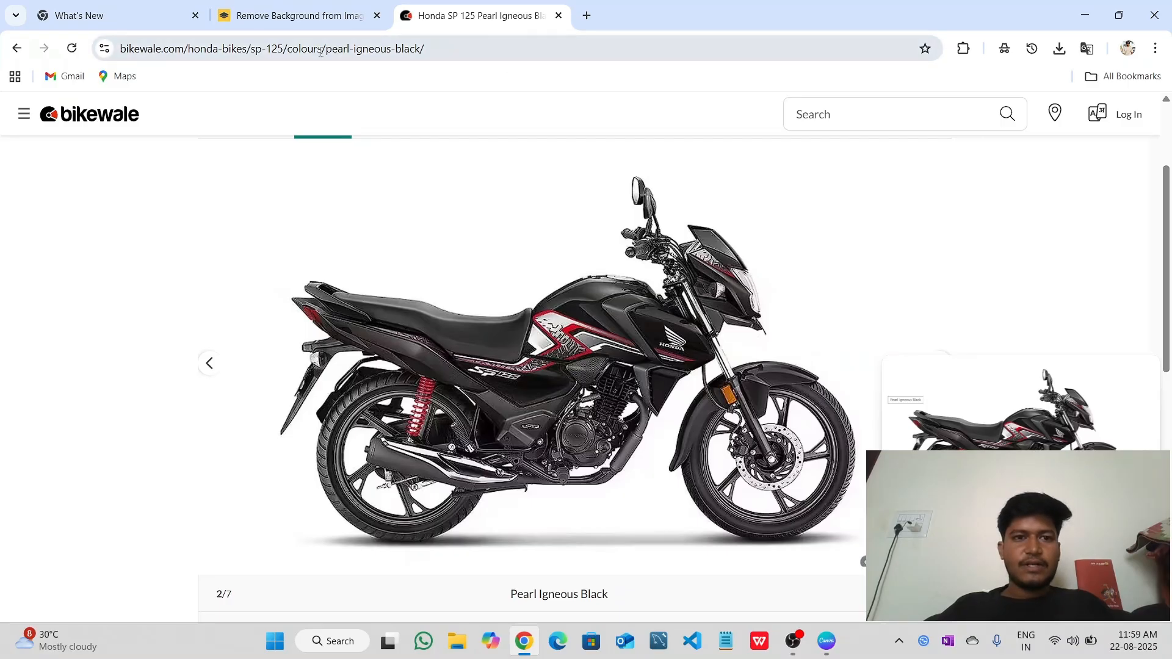
click(274, 28)
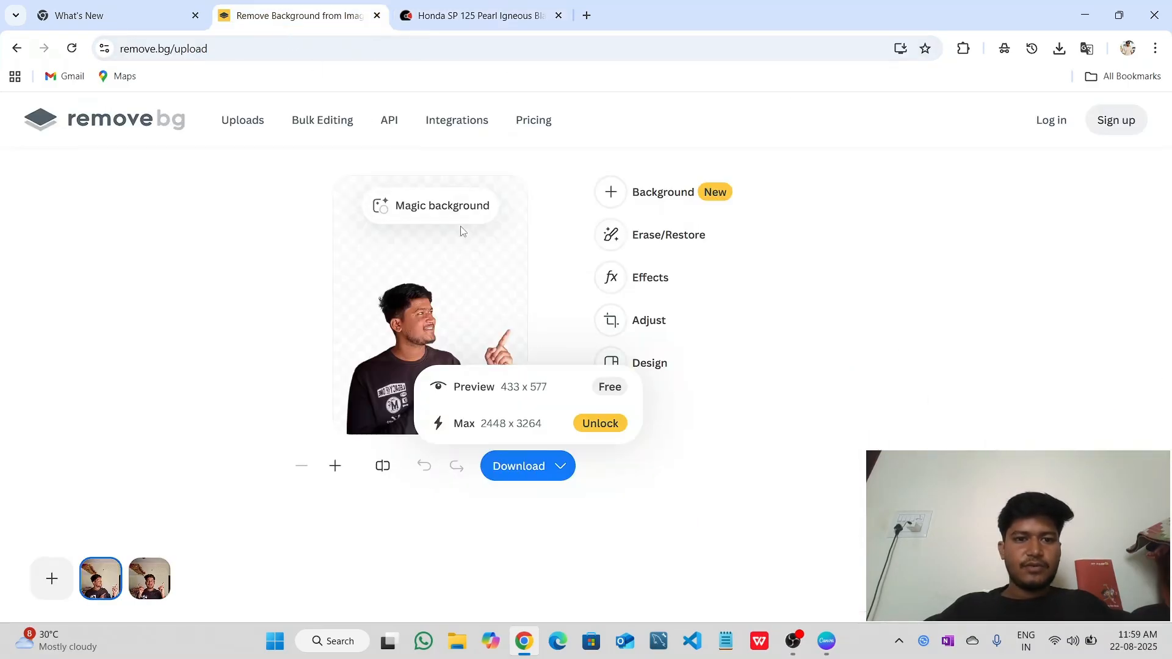
click(17, 48)
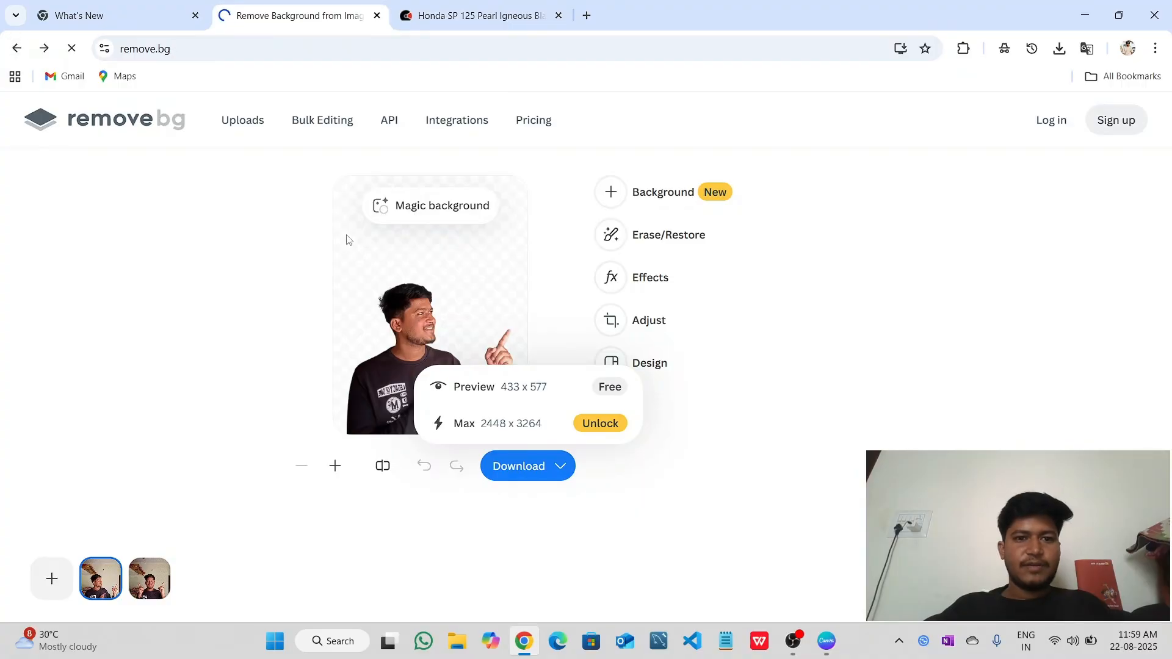
click(767, 427)
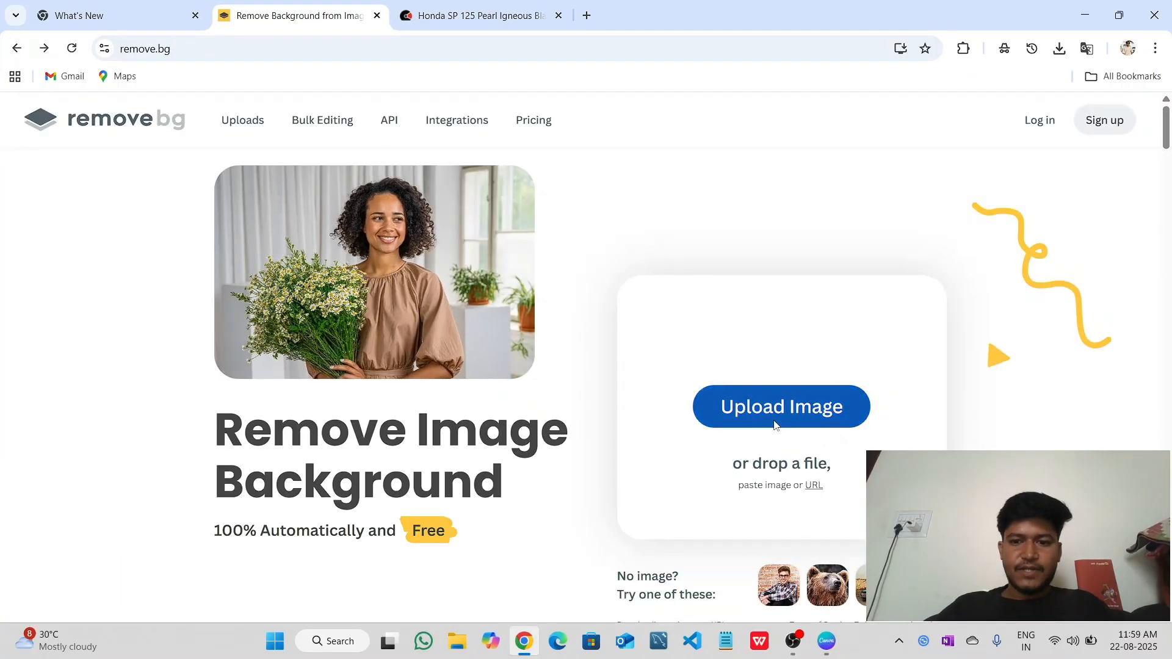
scroll(374, 331, down, 10)
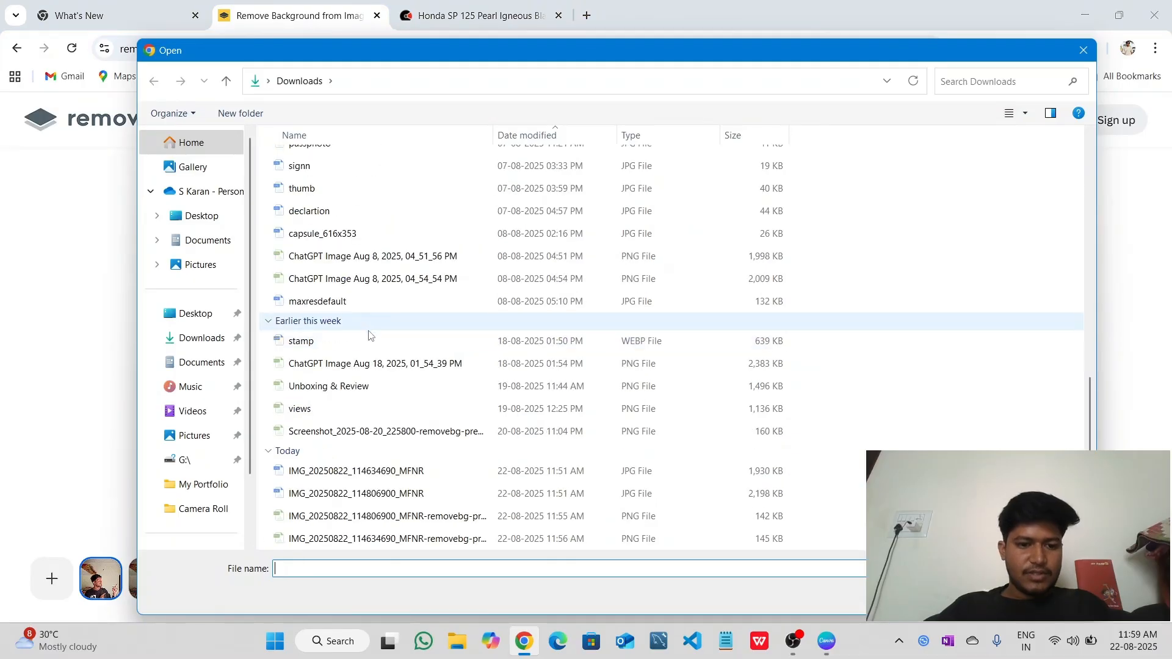
click(208, 364)
click(202, 338)
scroll(349, 349, down, 5)
scroll(345, 350, down, 5)
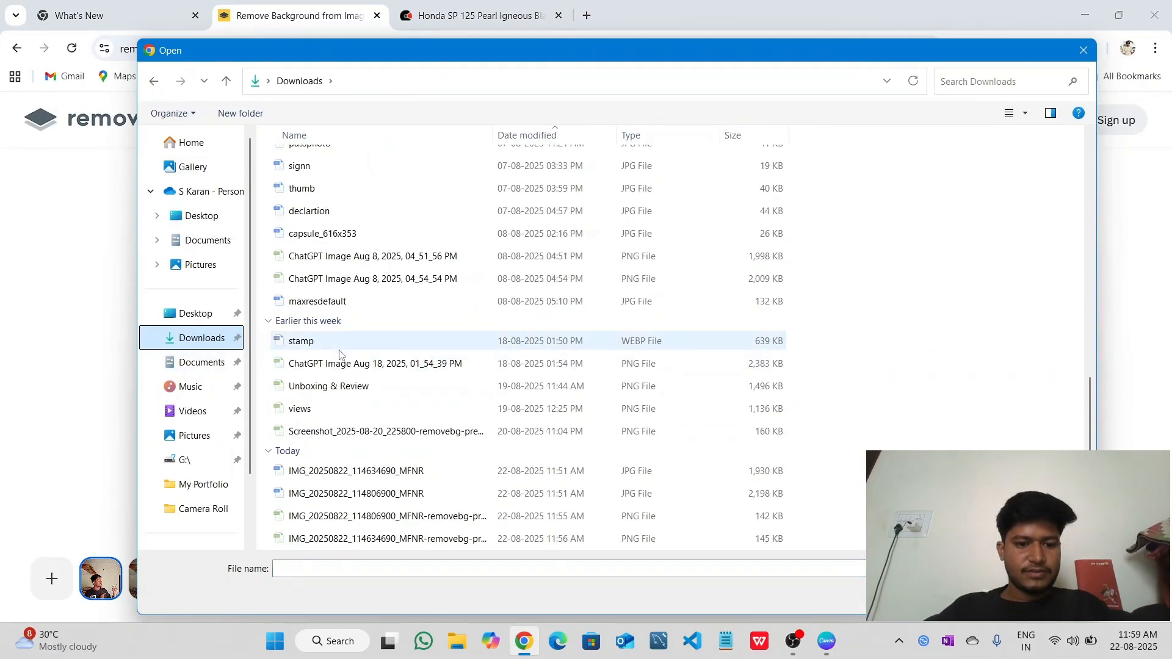
click(203, 363)
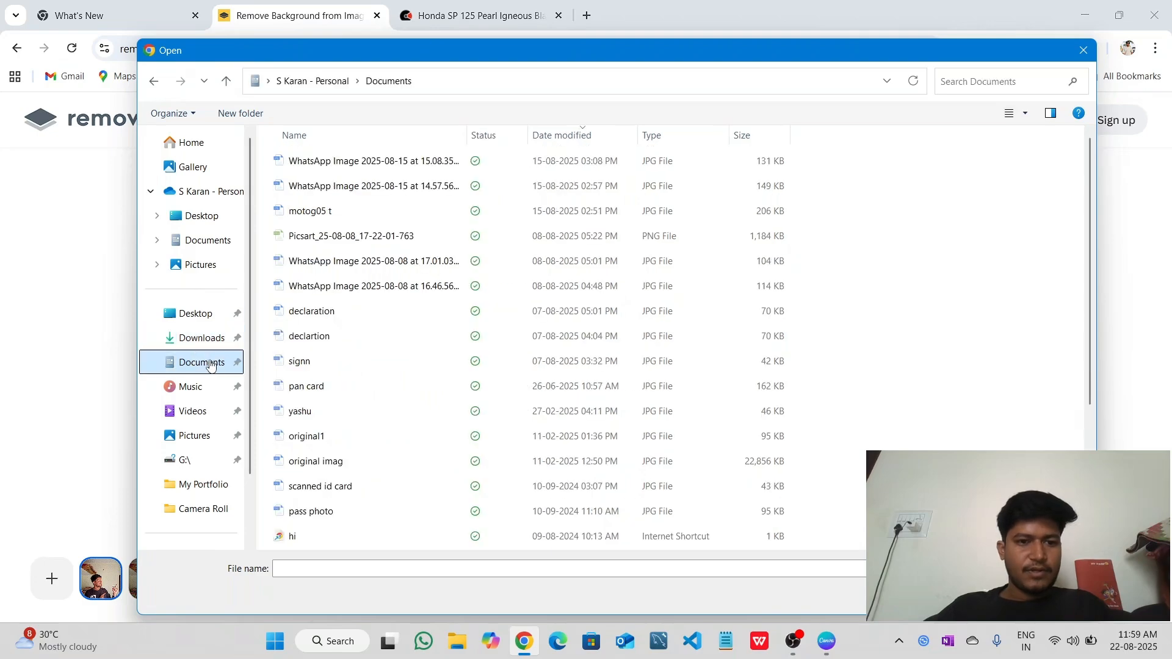
scroll(368, 317, down, 3)
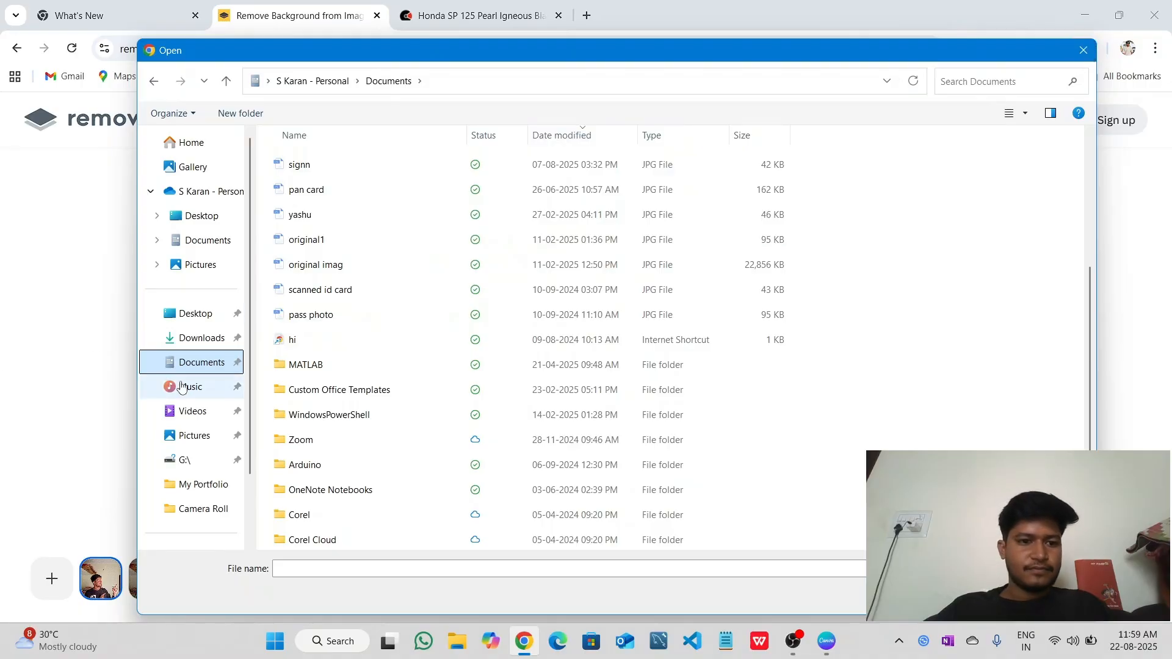
click(188, 436)
click(189, 411)
click(193, 369)
scroll(380, 391, down, 3)
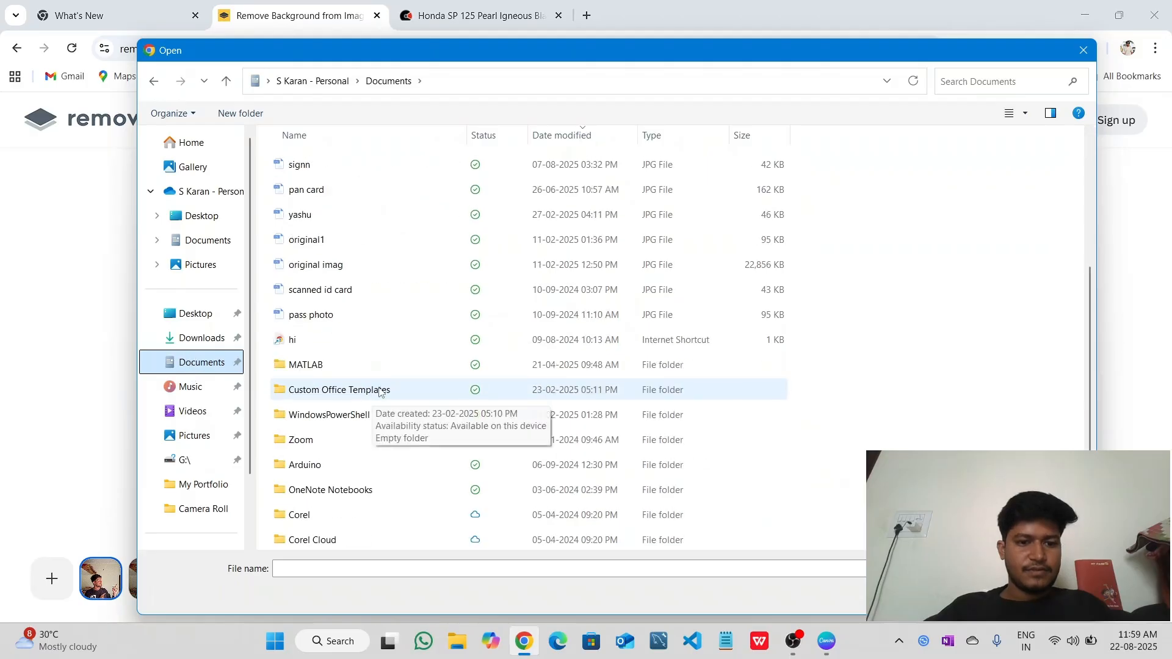
click(1083, 50)
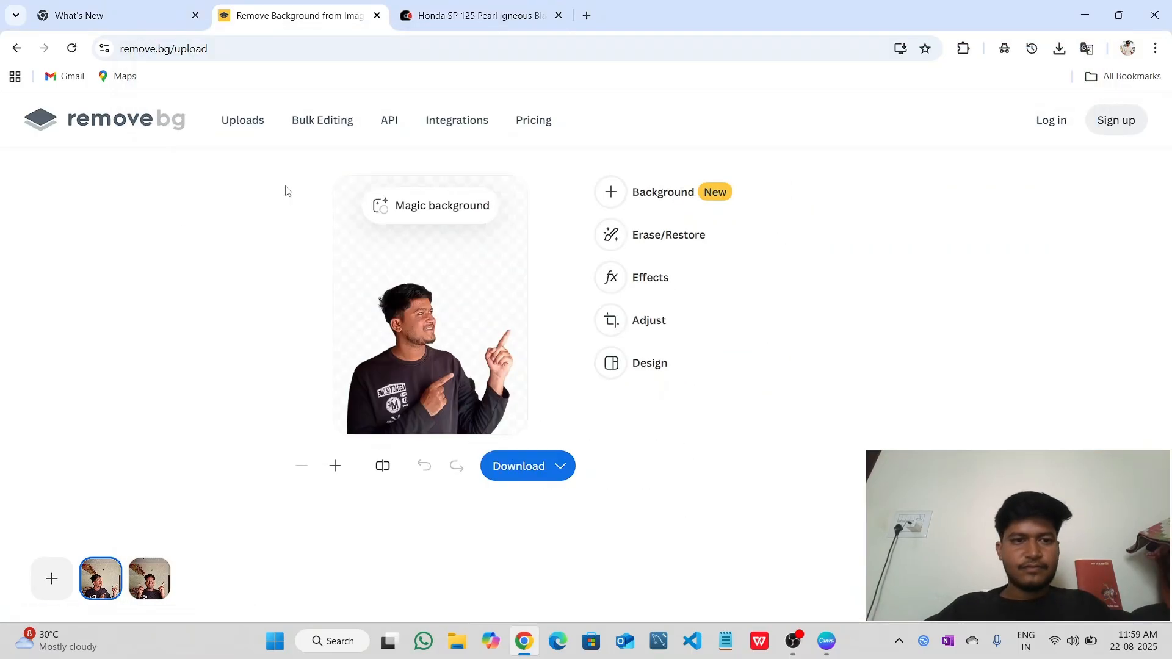
click(17, 47)
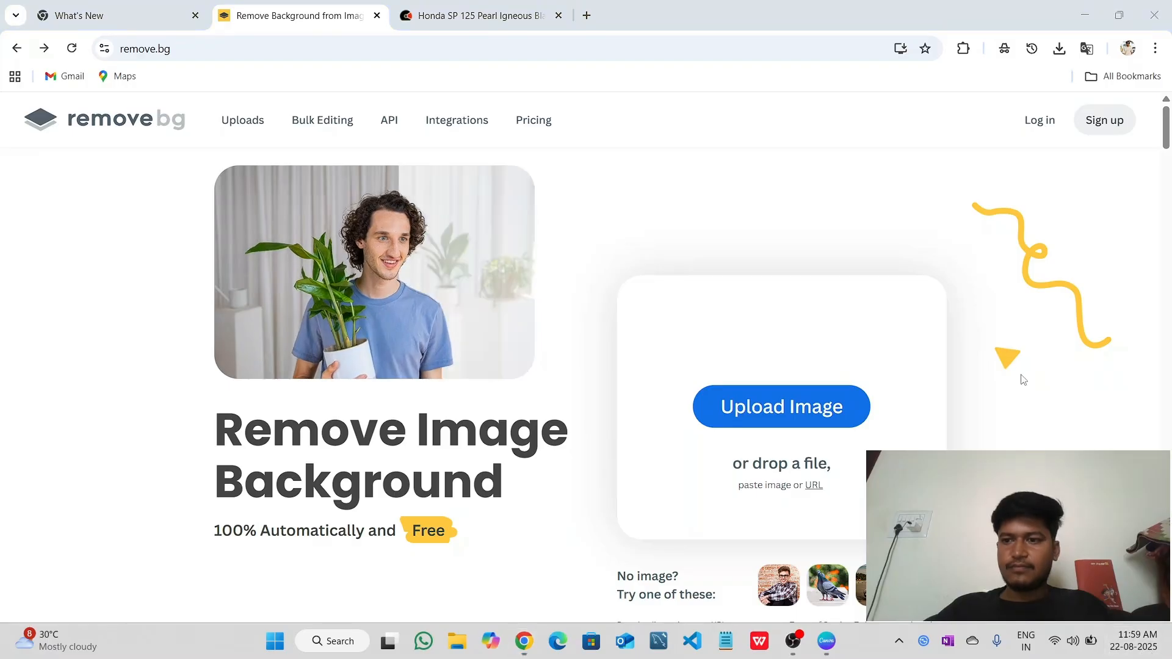
- Open the captured bike screenshot in Snipping Tool and save it in the Screenshots folder as a PNG named "sp 125 new model"
click(1134, 644)
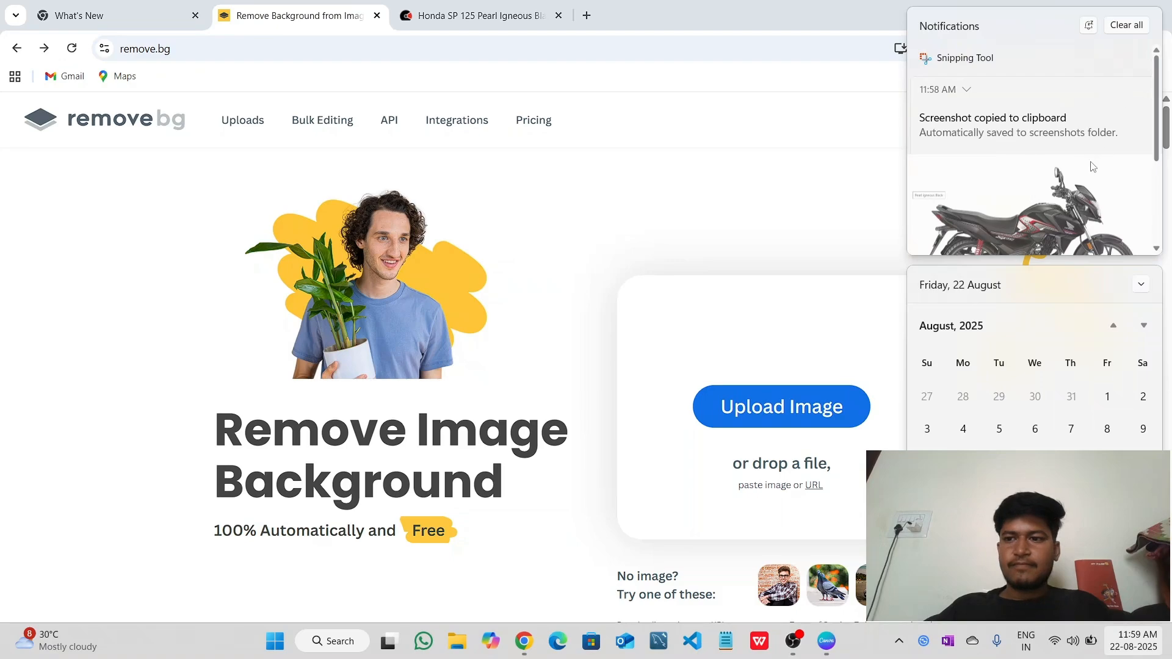
scroll(1092, 166, down, 2)
click(1022, 169)
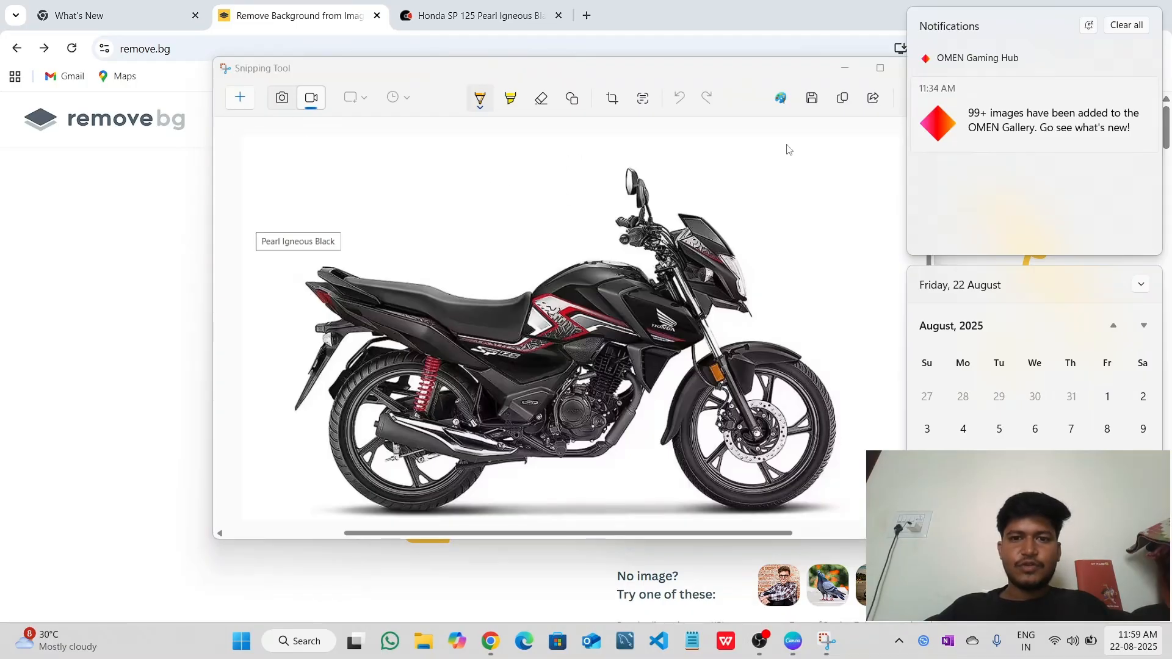
click(822, 107)
click(813, 99)
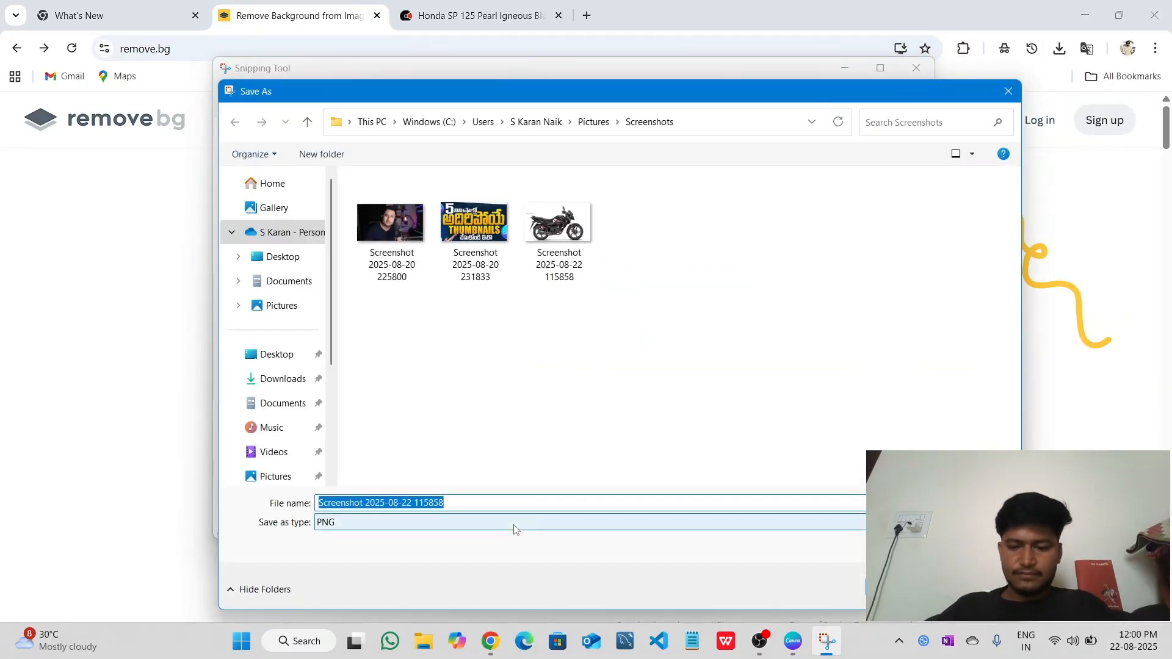
text(sp 125 )
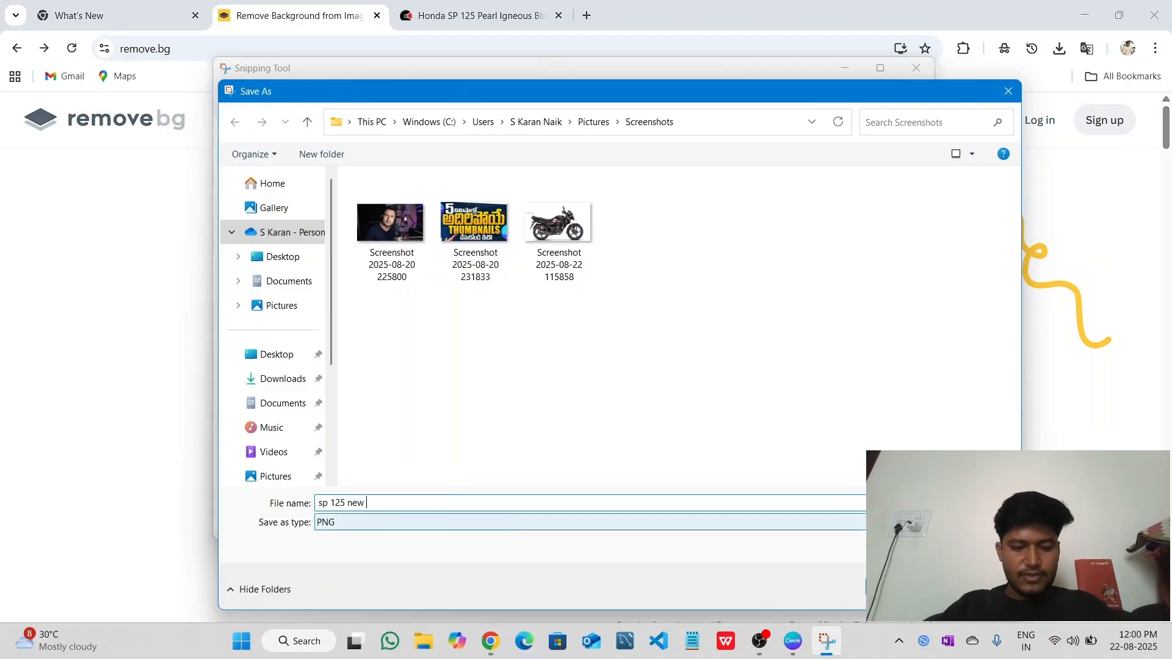
text(new model)
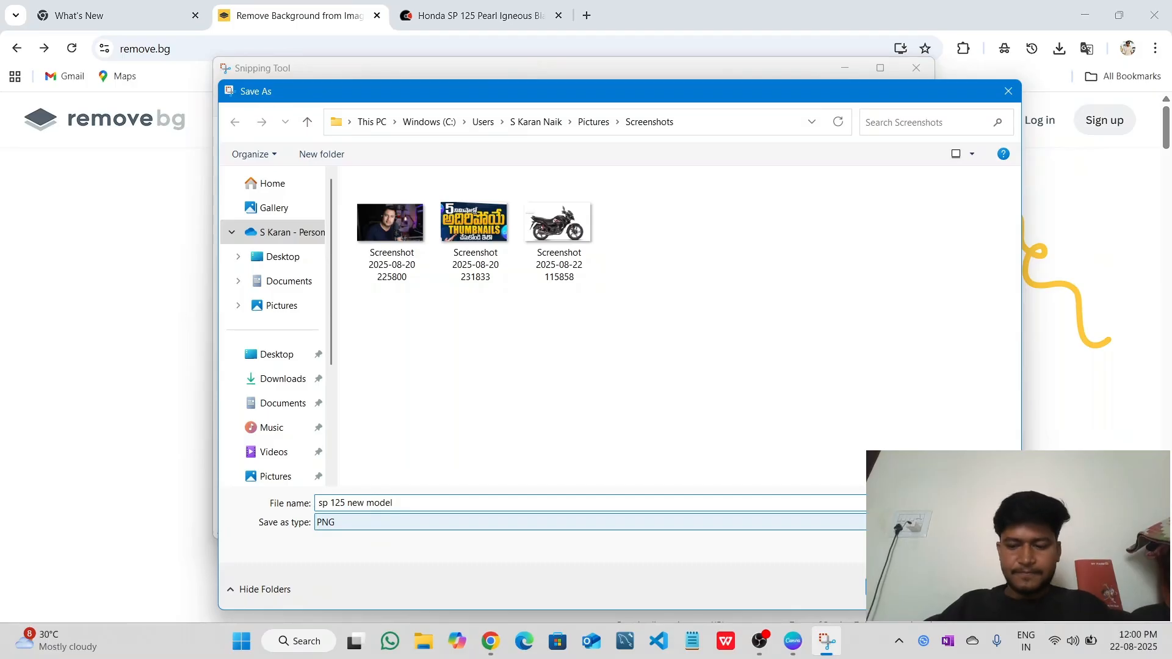
key(Return)
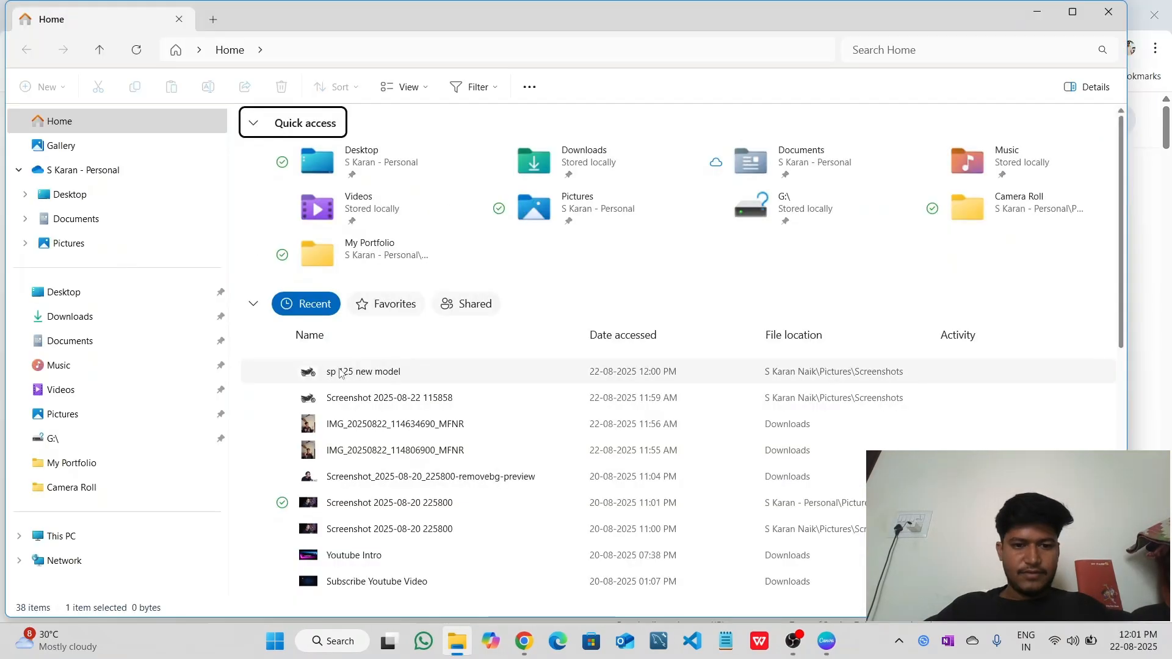
- Remove the background of the "sp 125 new model" image in remove.bg and download the free Preview version
drag(336, 371, 704, 341)
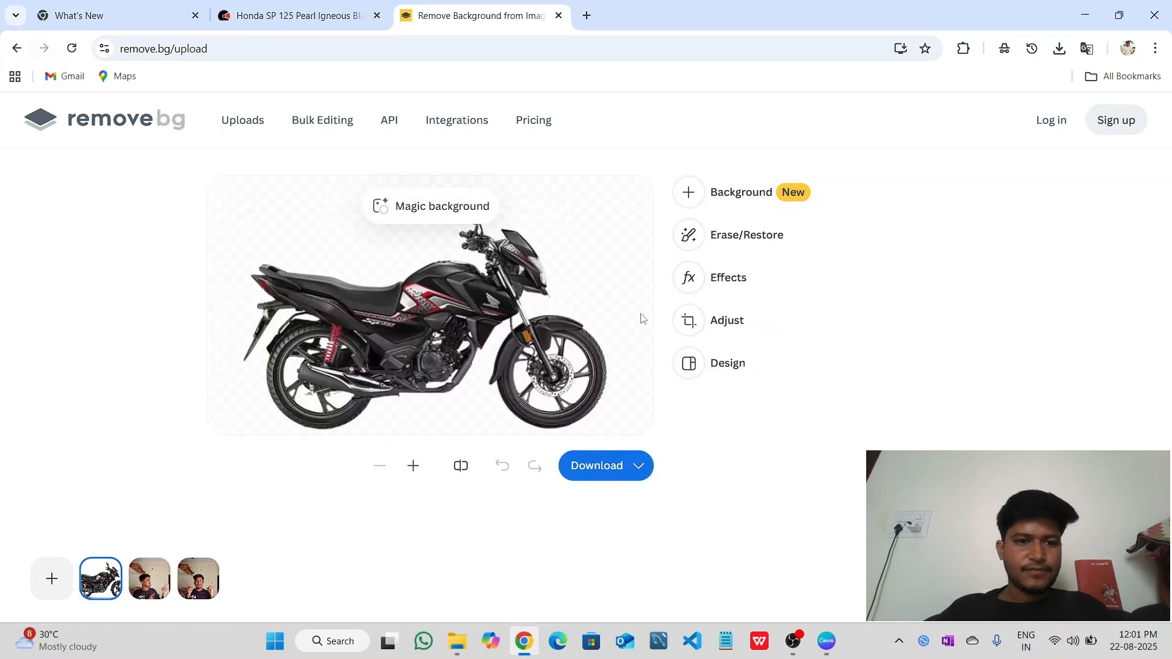
click(627, 469)
click(674, 388)
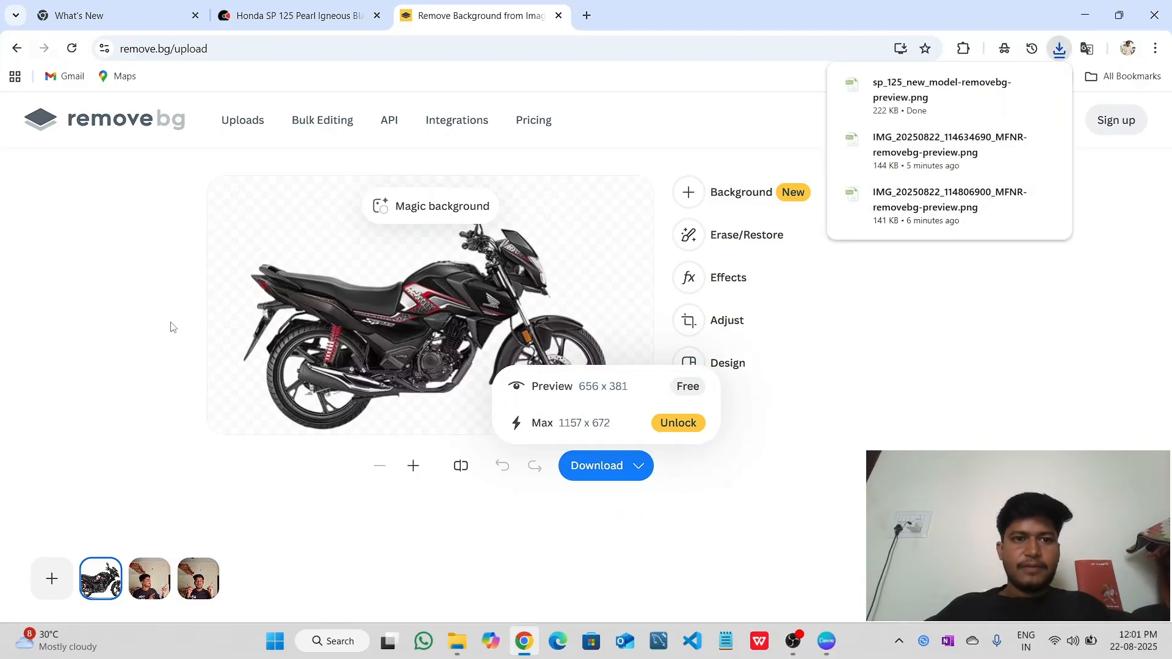
- Switch to Canva and upload the sp_125_new_model-removebg-preview PNG from Downloads
key(alt+Tab)
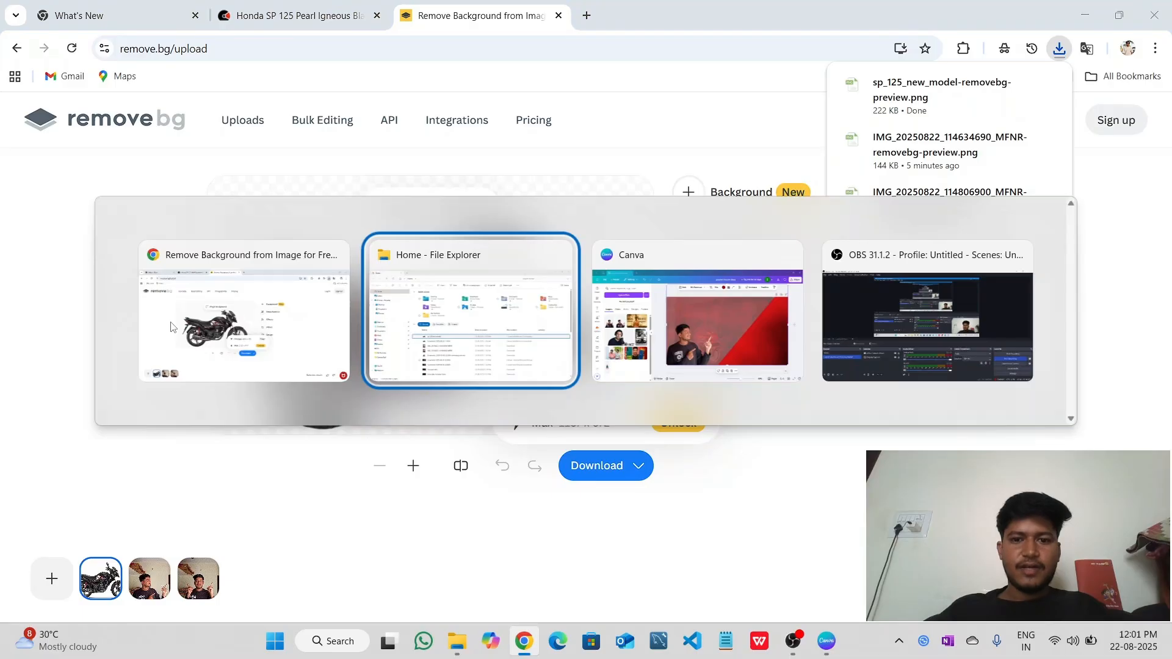
key(alt+Tab)
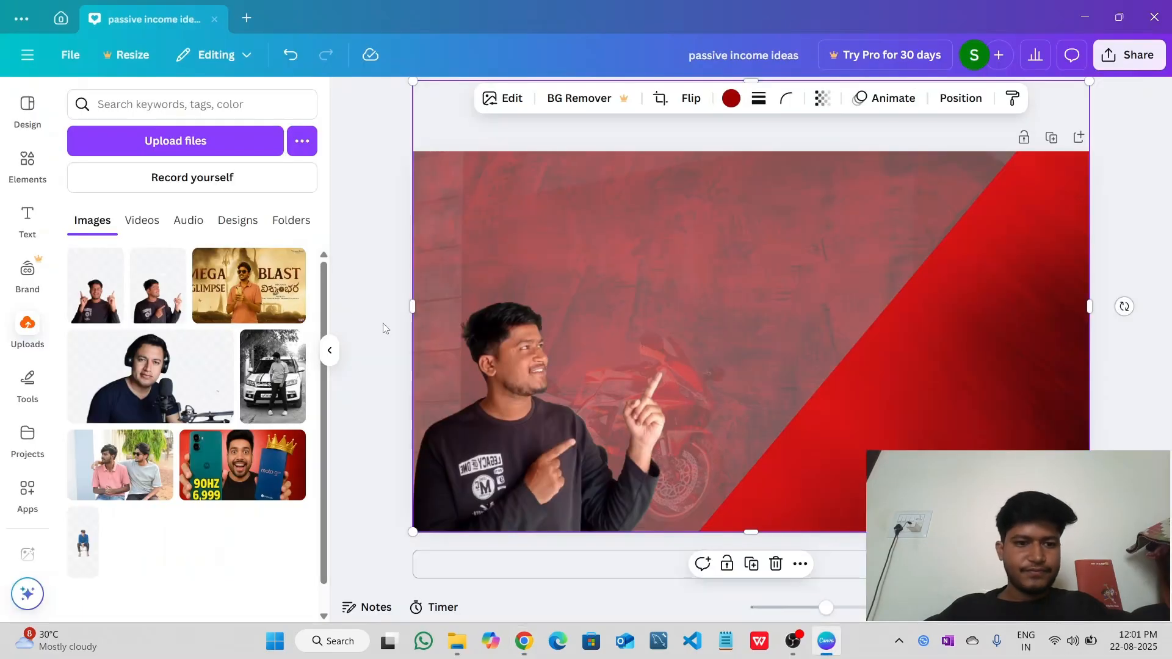
click(161, 148)
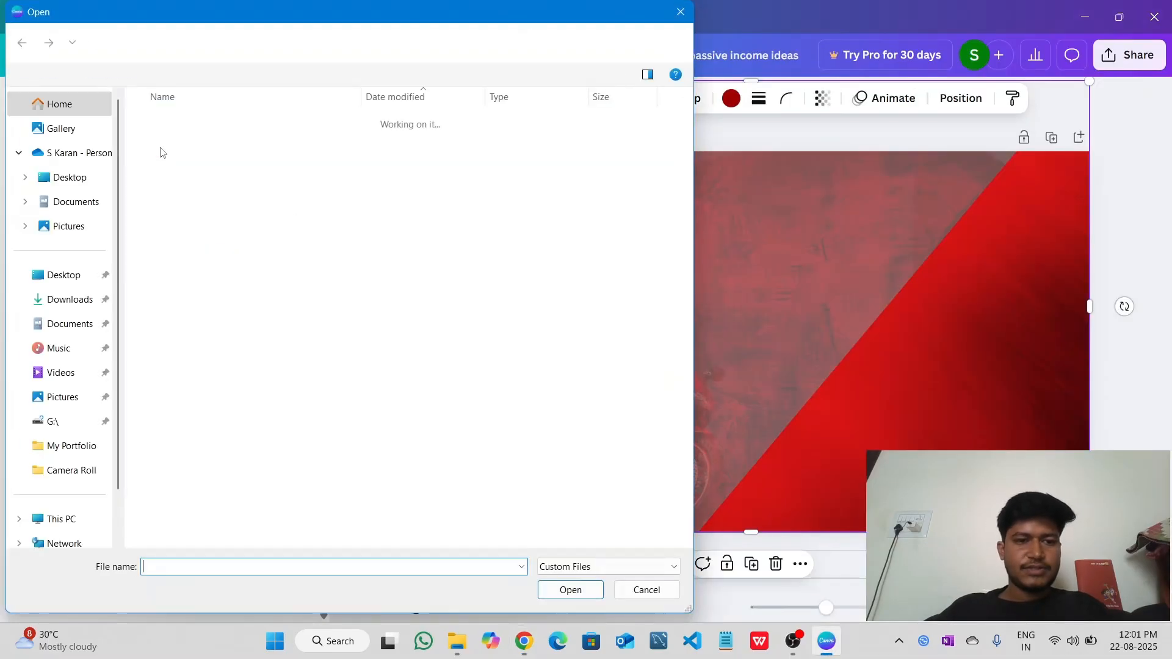
scroll(239, 253, down, 15)
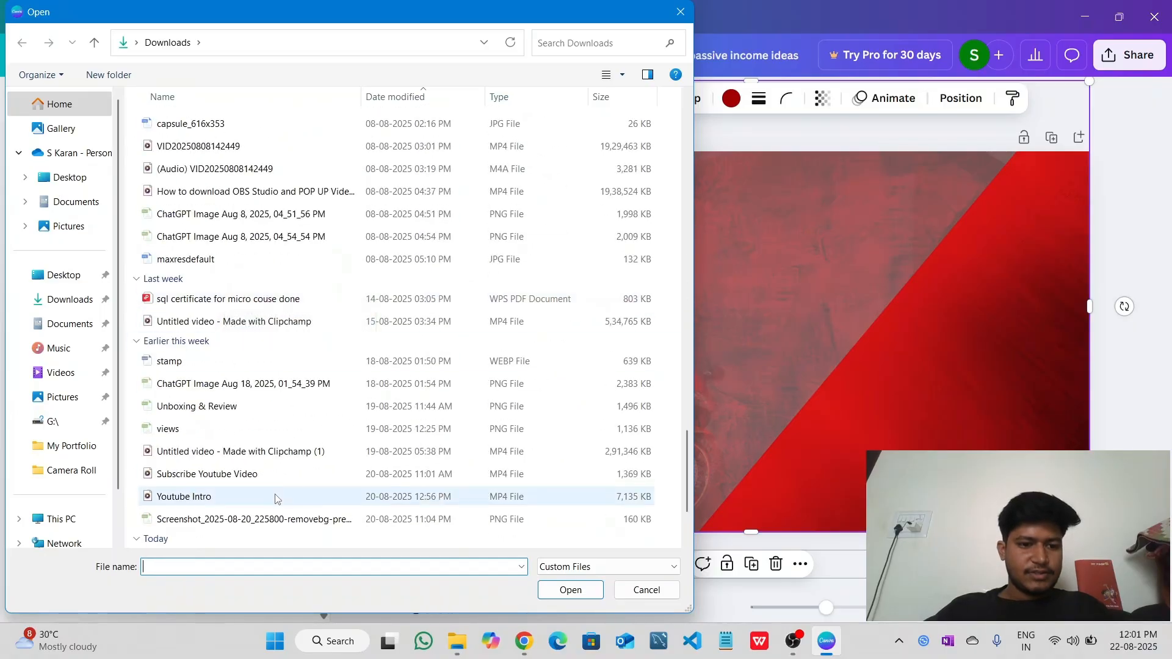
click(263, 537)
click(549, 601)
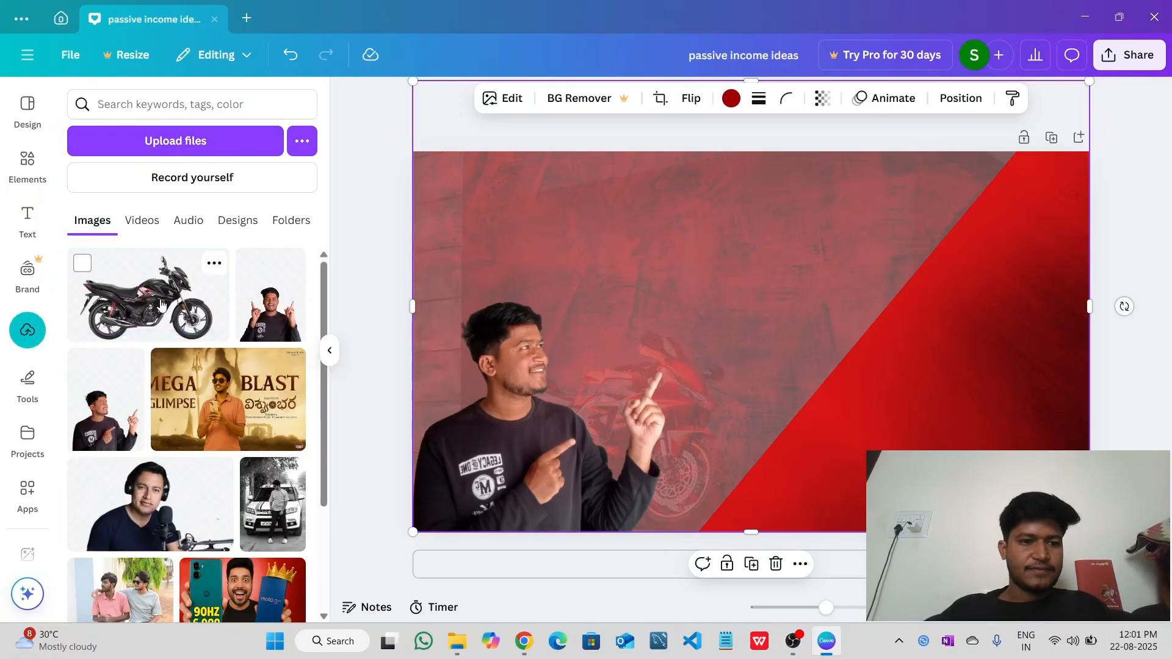
- Add the motorcycle cutout to the page, enlarge it, and place it near the center above the man's pointing hand
click(161, 303)
drag(793, 334, 753, 216)
drag(887, 328, 913, 340)
drag(764, 276, 756, 290)
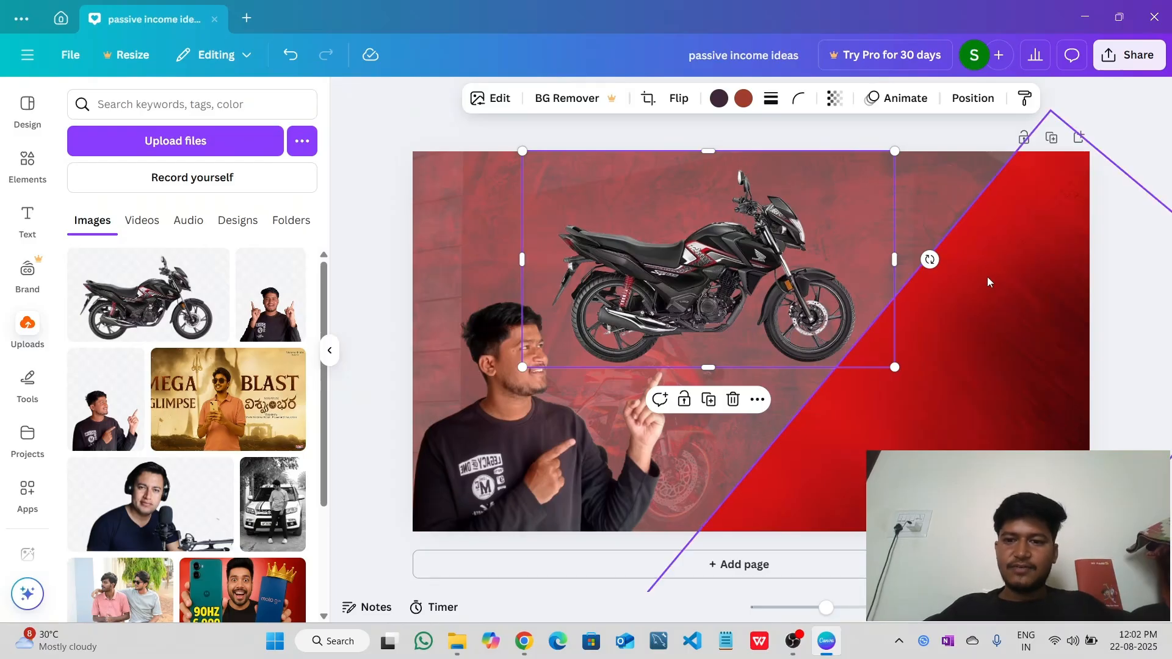
drag(746, 298, 765, 341)
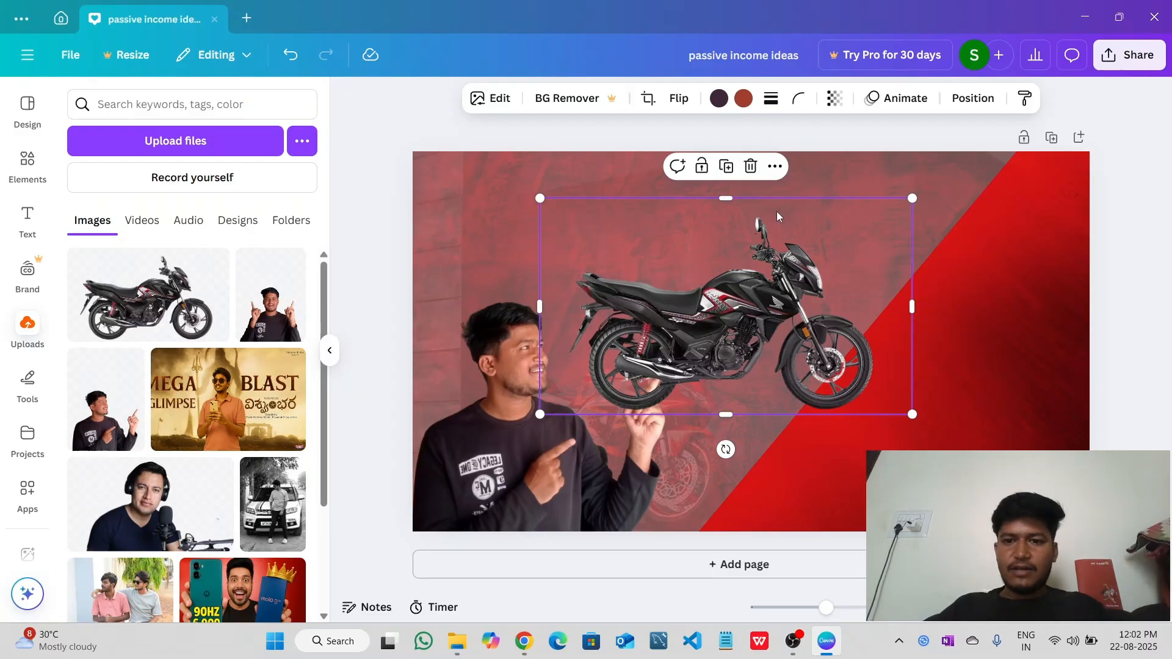
- Send the motorcycle backward behind the man's cutout and shift it slightly up and to the left
click(773, 172)
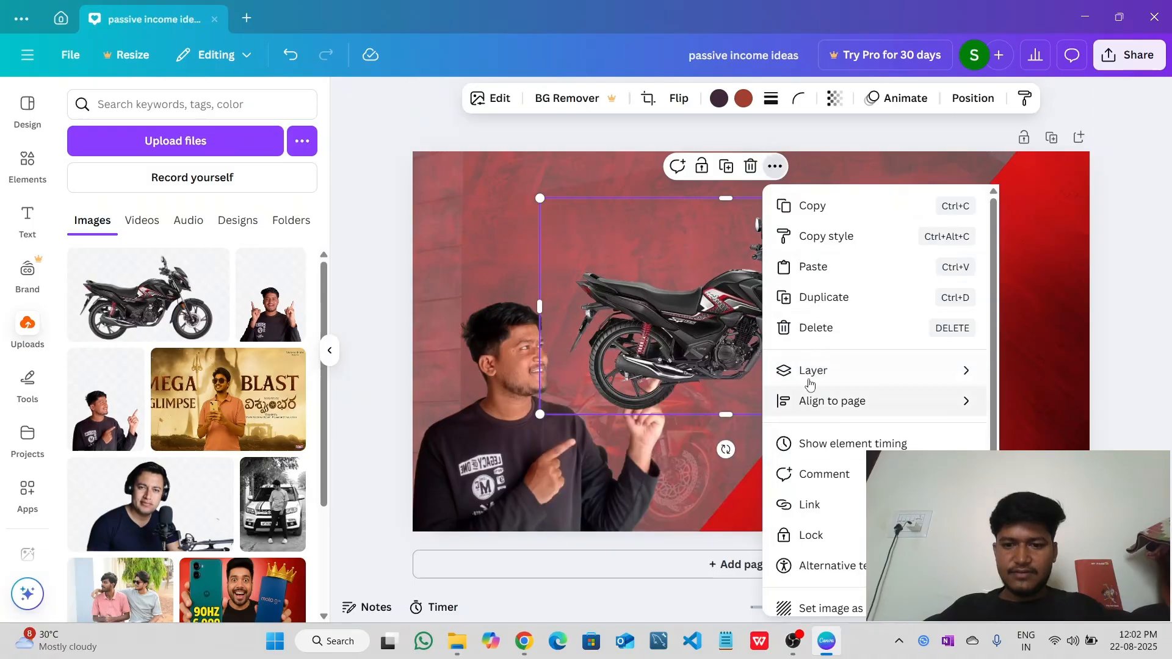
mouse_move(809, 373)
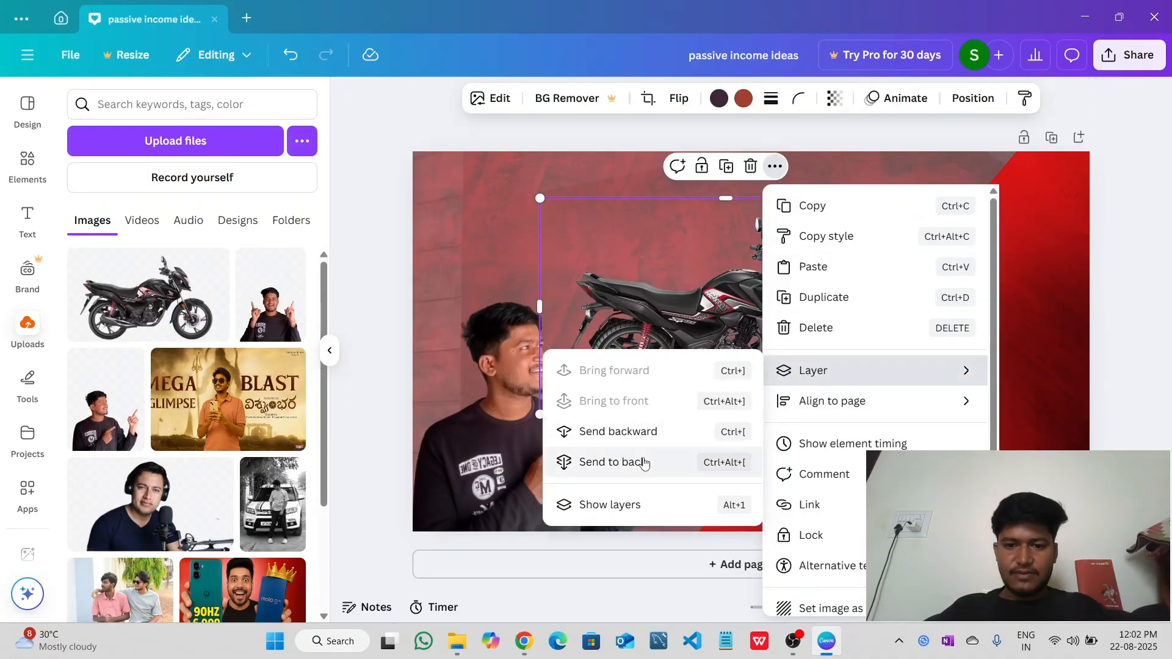
click(634, 437)
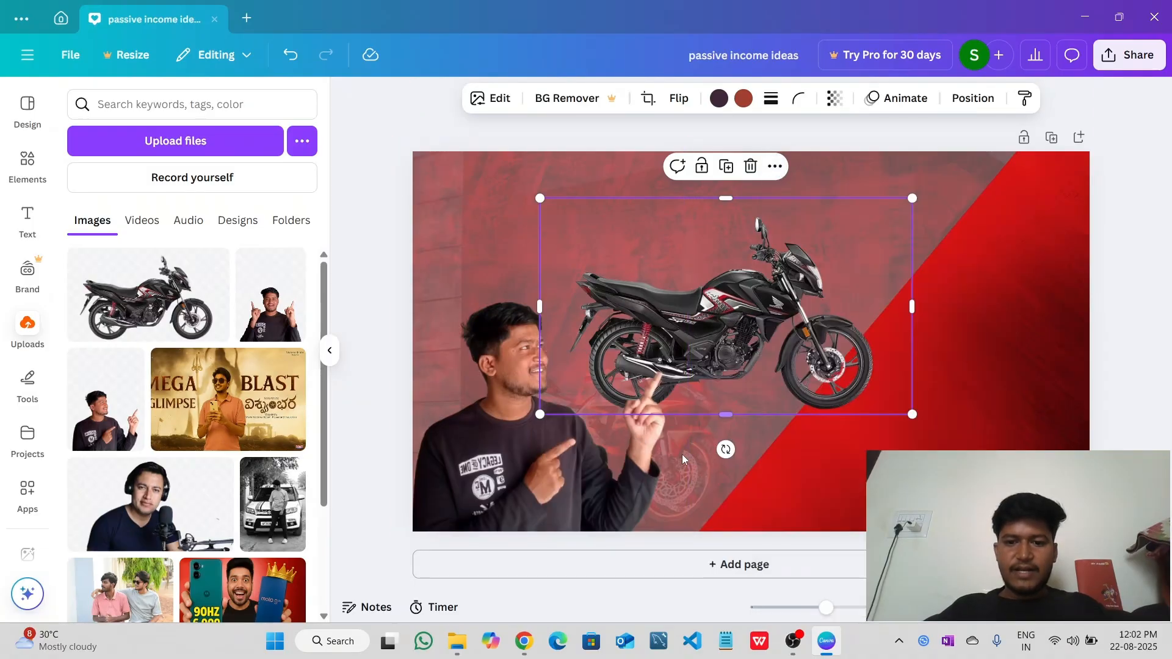
click(770, 482)
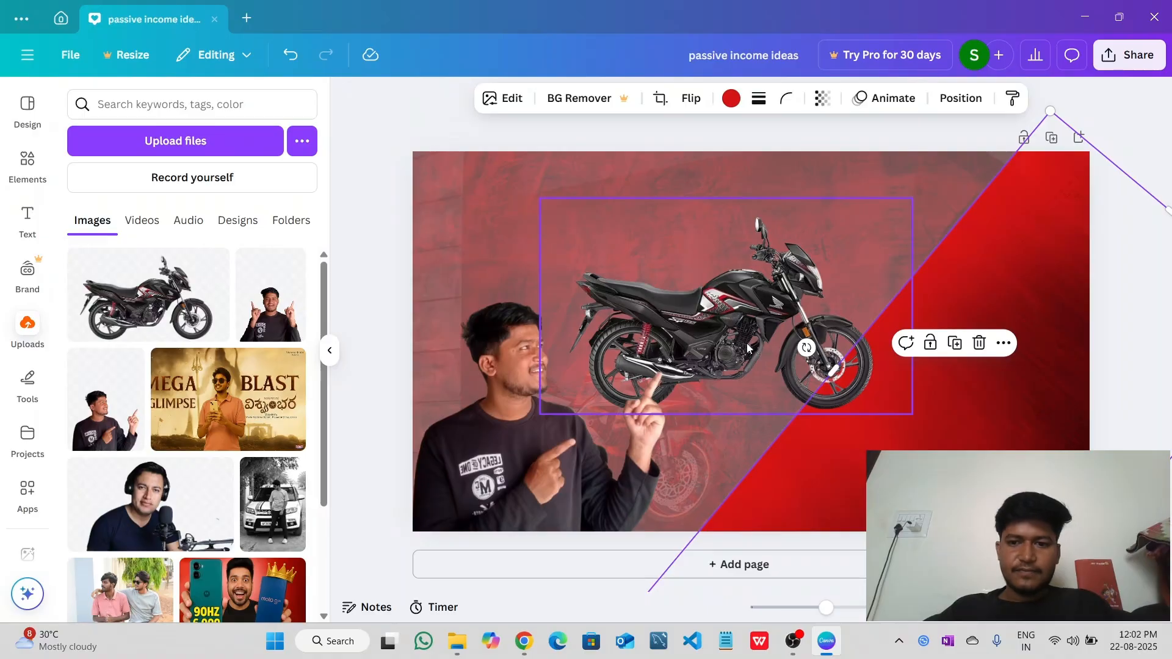
drag(740, 341, 718, 330)
click(1136, 143)
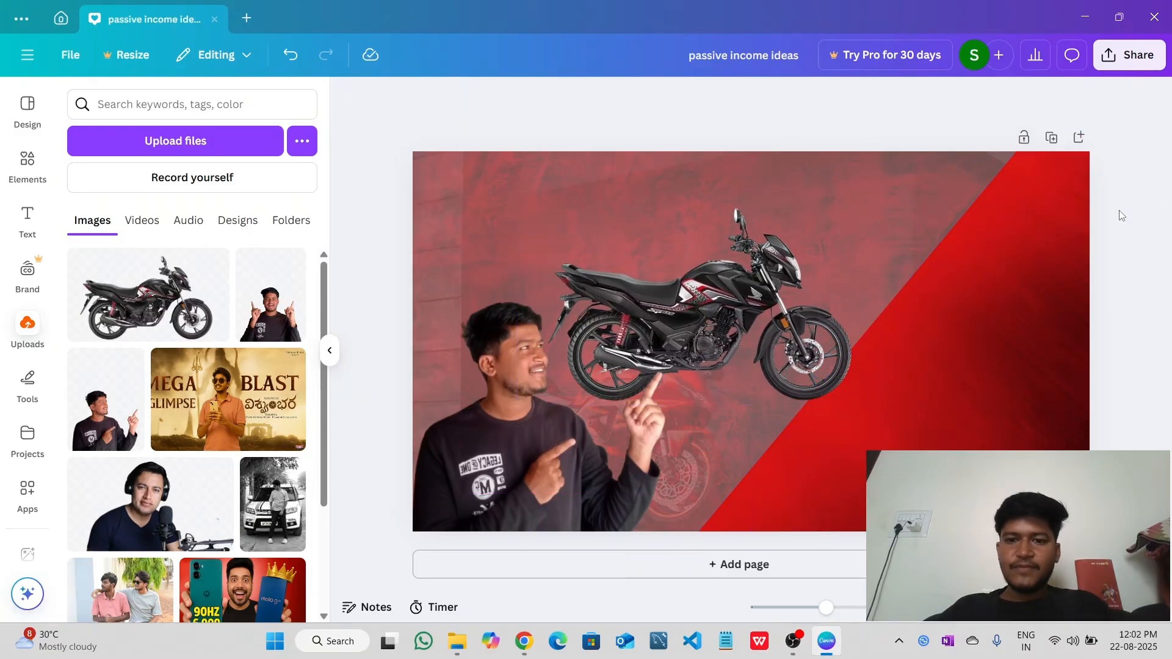
- Add the cutout of the man pointing up with both hands, enlarge it, and place it in the page's lower-right corner
click(269, 314)
drag(747, 415, 950, 471)
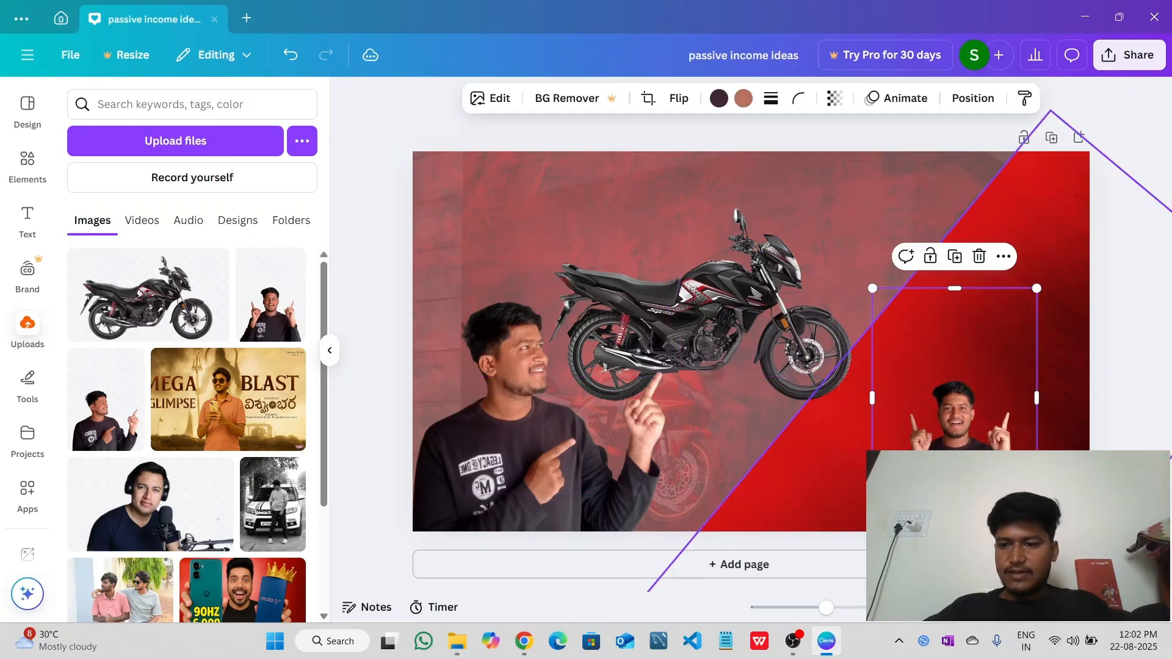
drag(1037, 508, 1055, 532)
drag(1039, 499, 1070, 537)
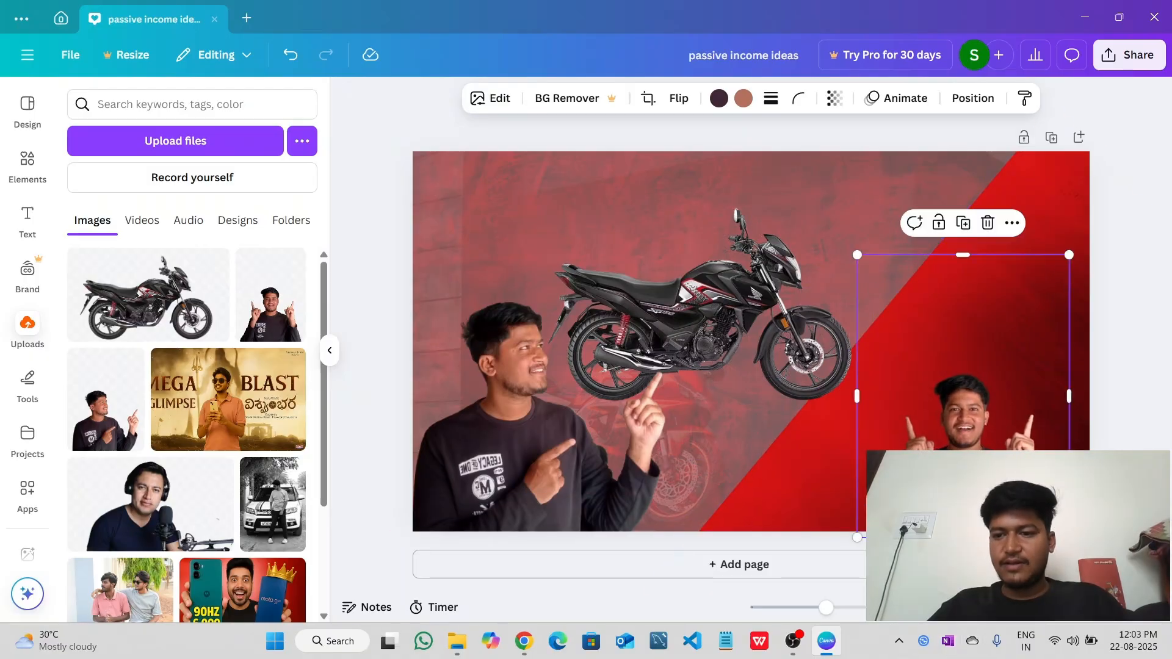
drag(964, 489, 986, 483)
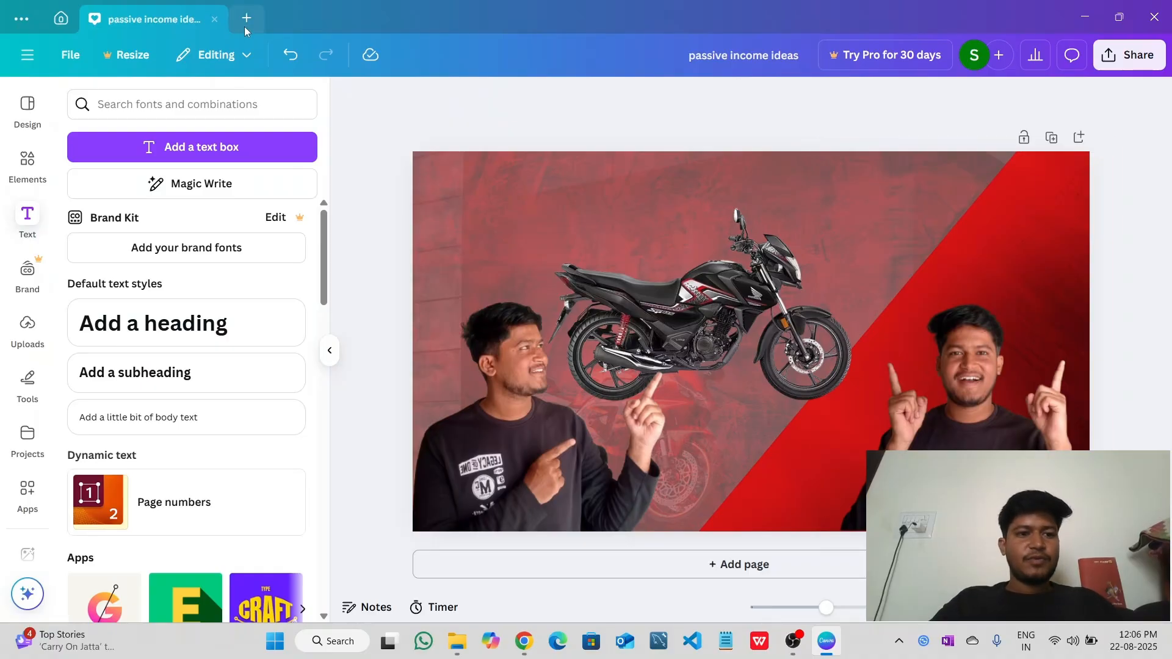
- Add a text box reading PROC in the Kawit font at size 48.1 above the right-hand man's raised finger, next to the front wheel
click(243, 147)
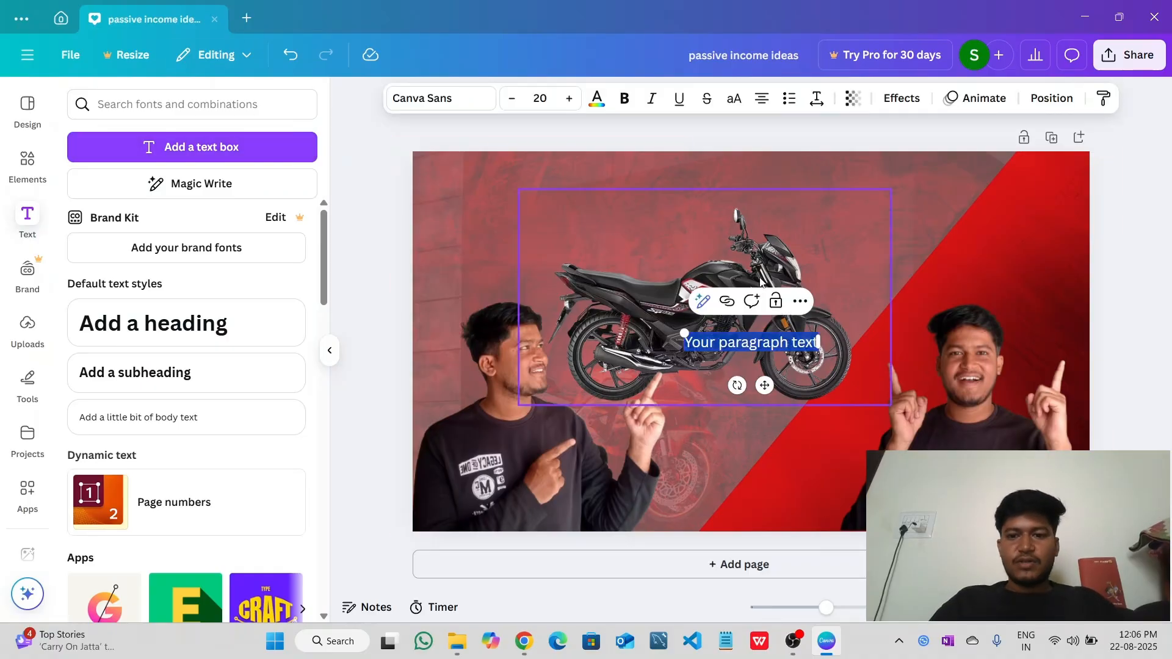
key(BackSpace)
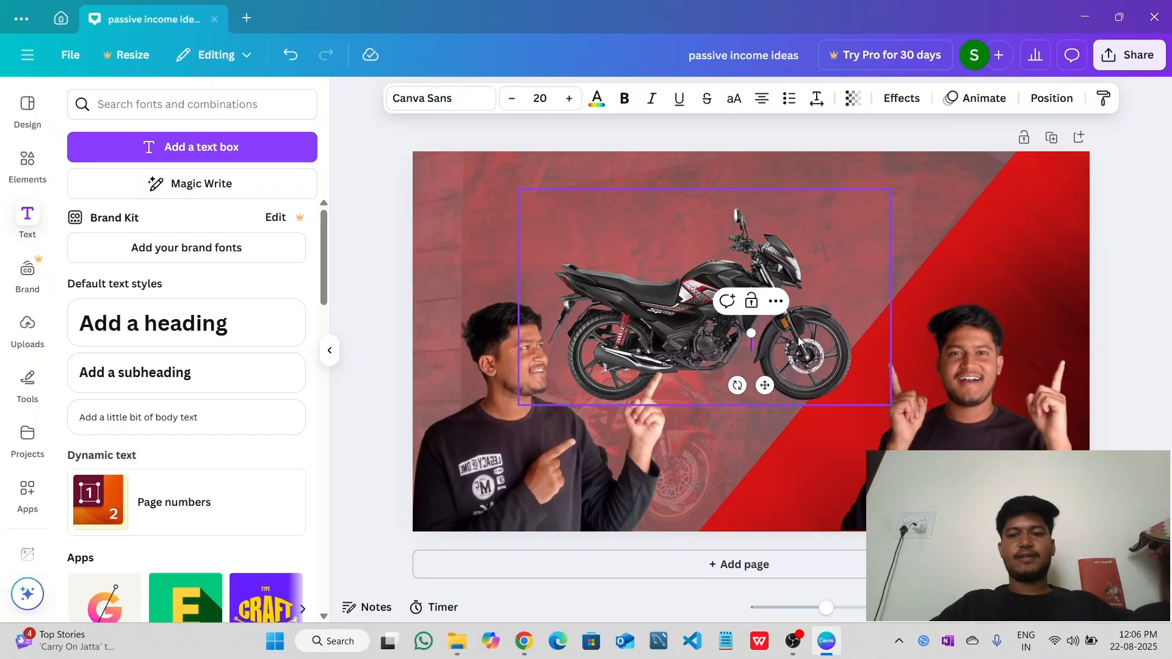
text(Handwriting)
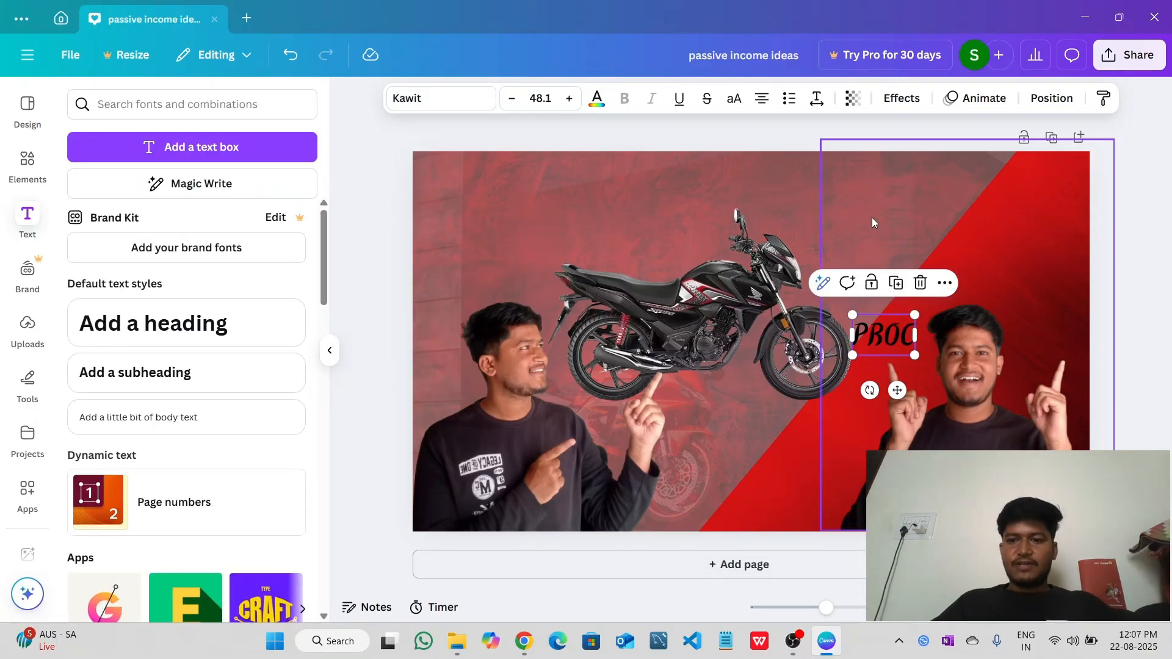
click(872, 218)
click(902, 335)
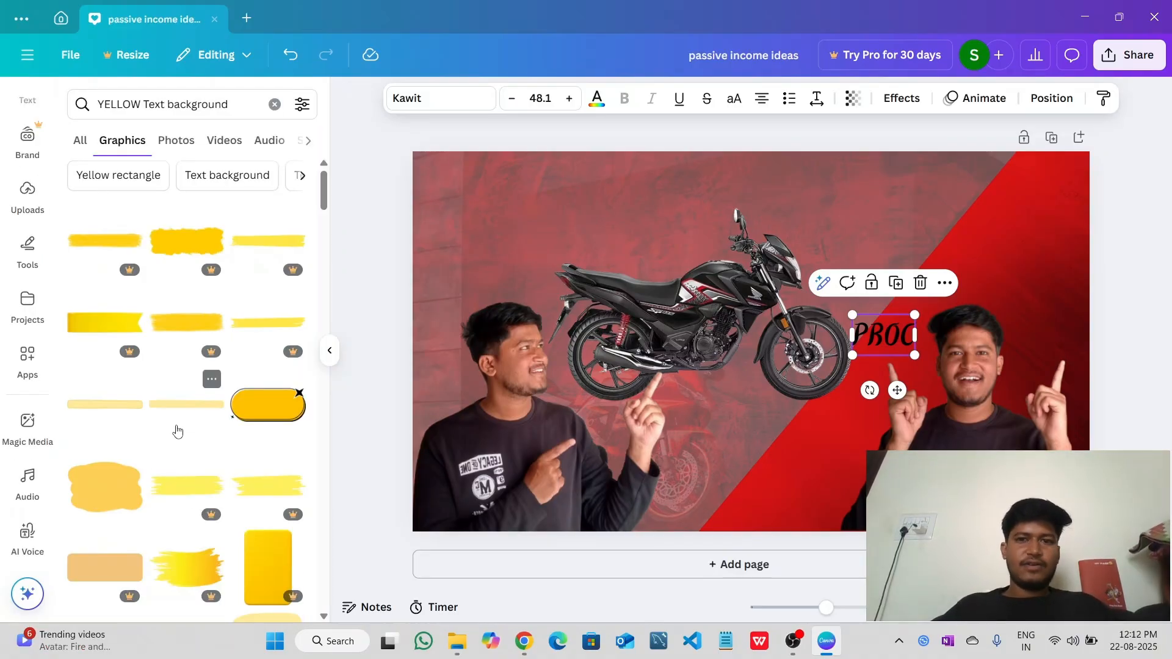
- Add the yellow rounded blob graphic, move it behind the PROC label, and shrink it to fit closely around the text
click(98, 484)
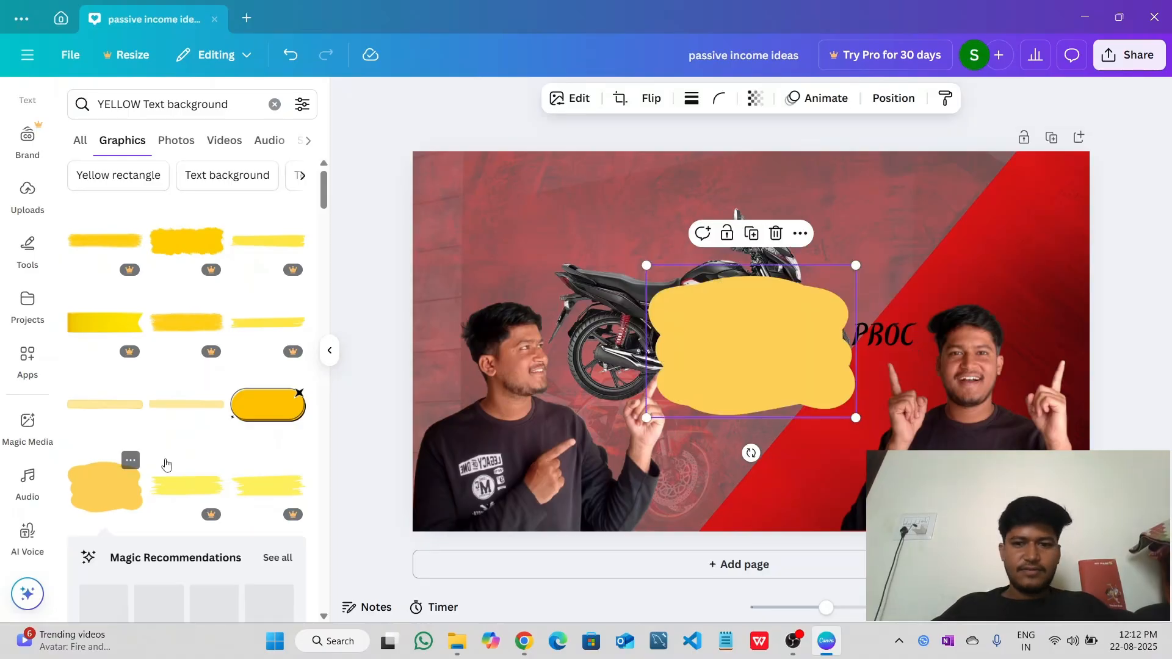
drag(751, 340, 883, 337)
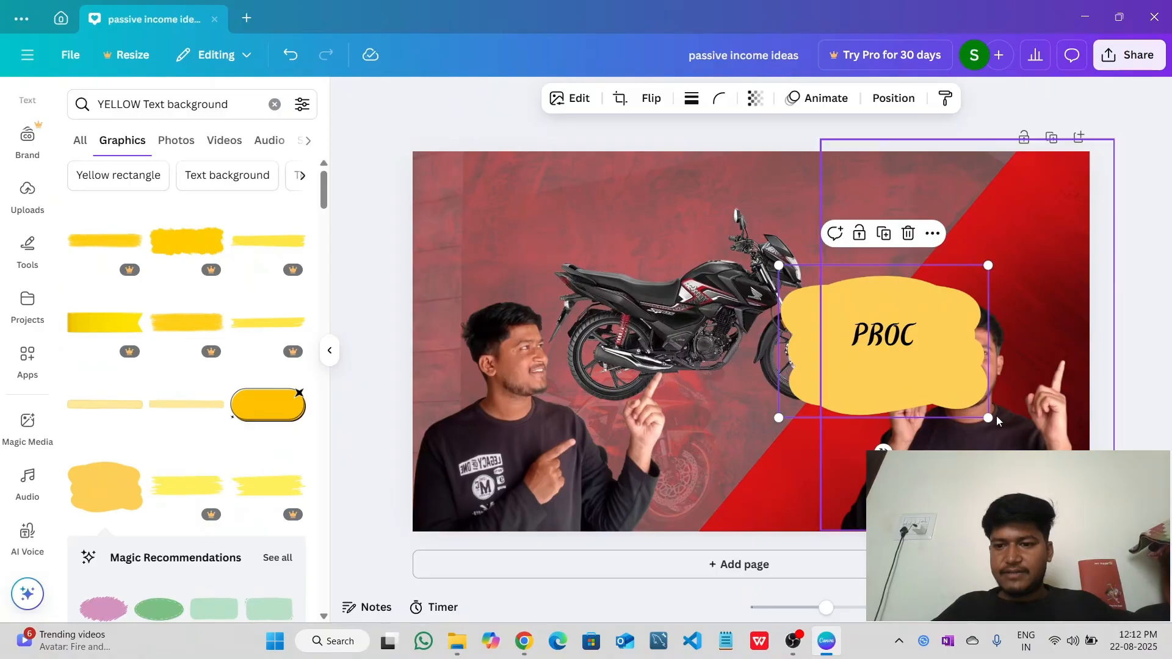
drag(991, 421, 873, 330)
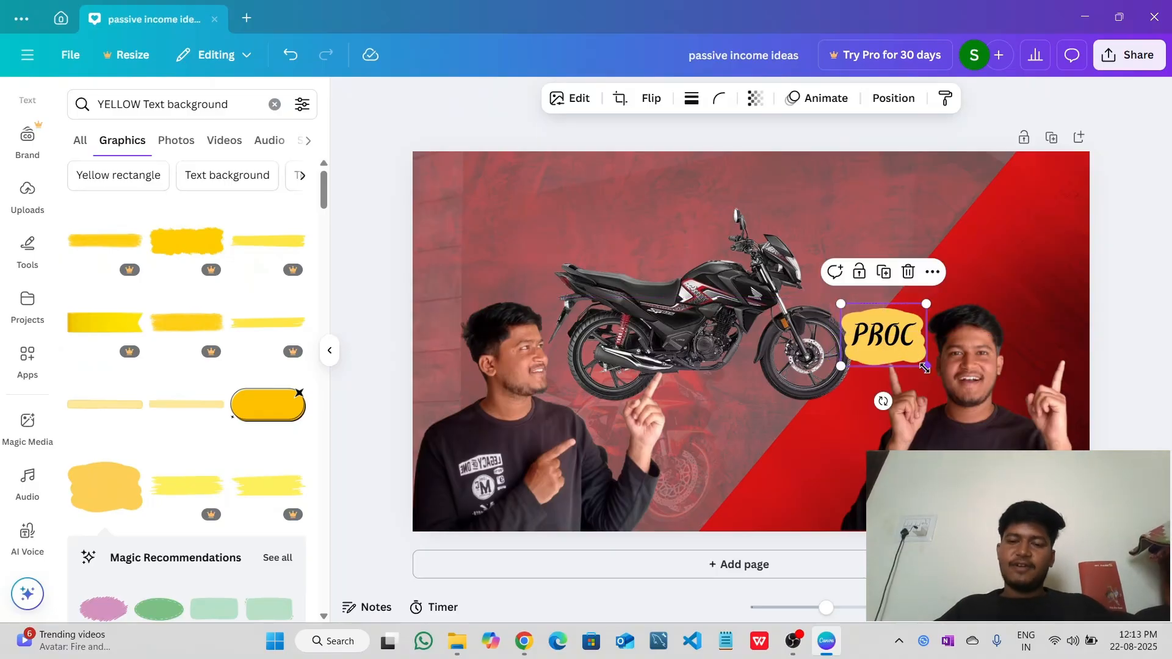
drag(925, 368, 924, 361)
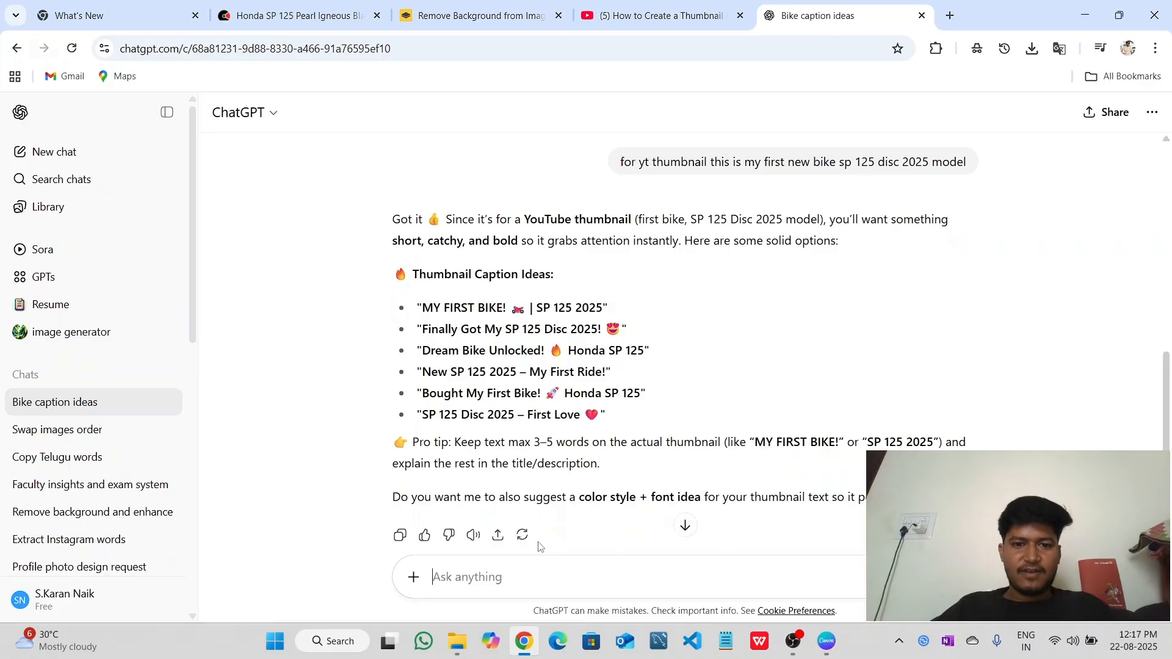
- Select the "Bought My First Bike" caption idea in ChatGPT, switch to Canva, and add it as an Archivo Black title across the page's top
drag(648, 394, 415, 397)
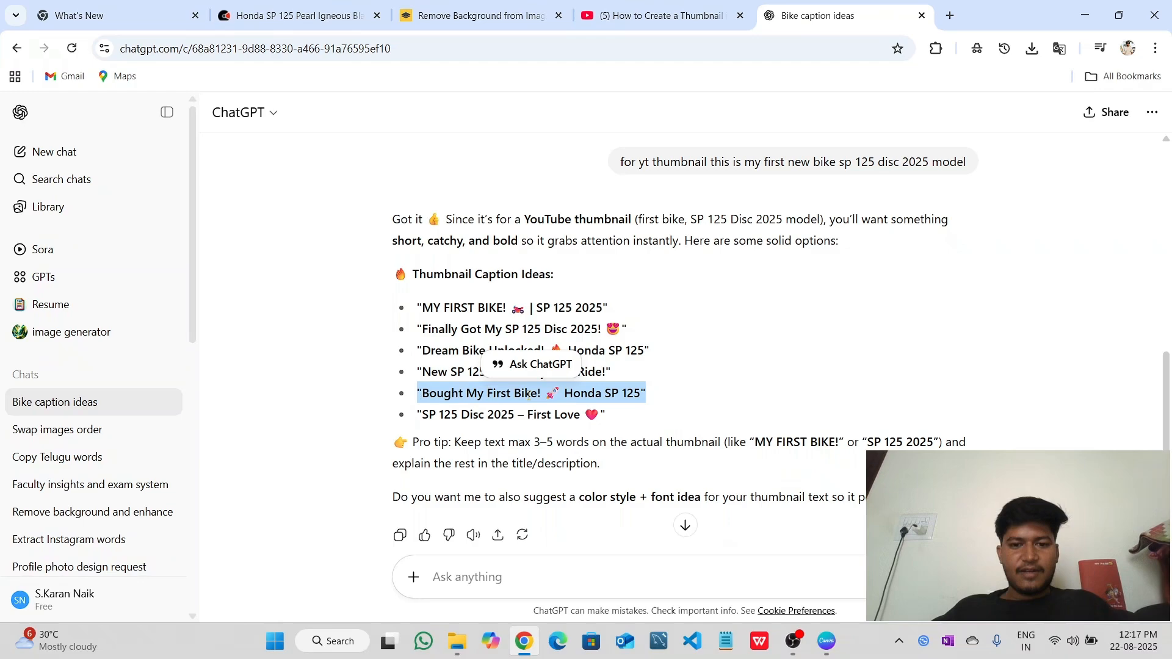
key(alt+Tab)
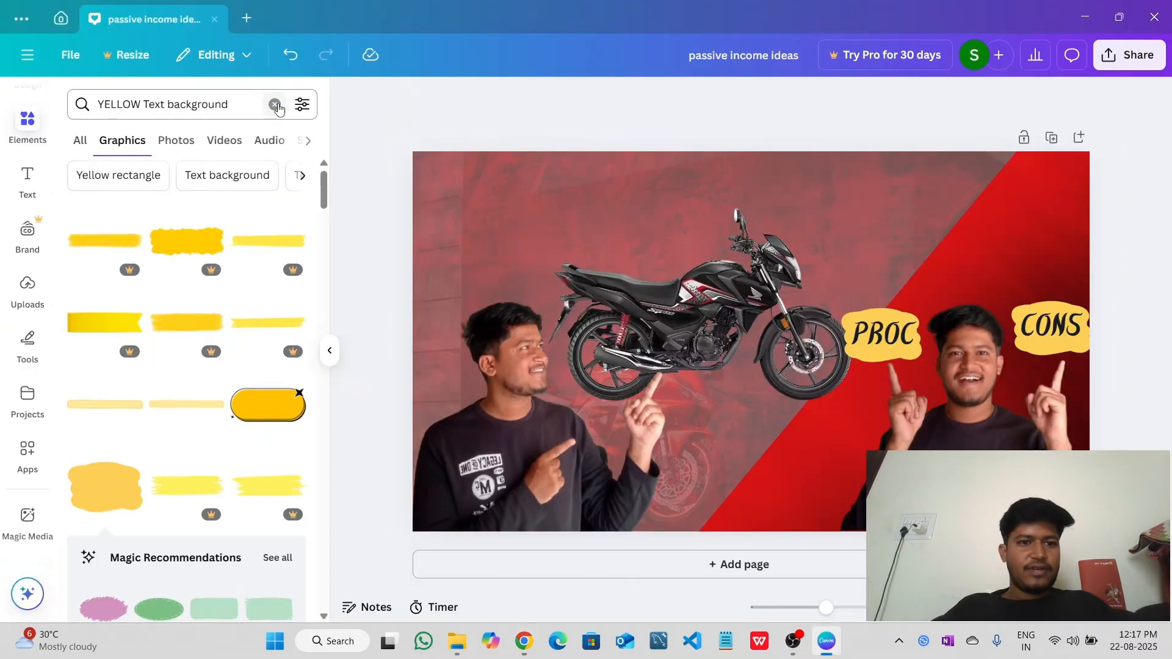
click(28, 179)
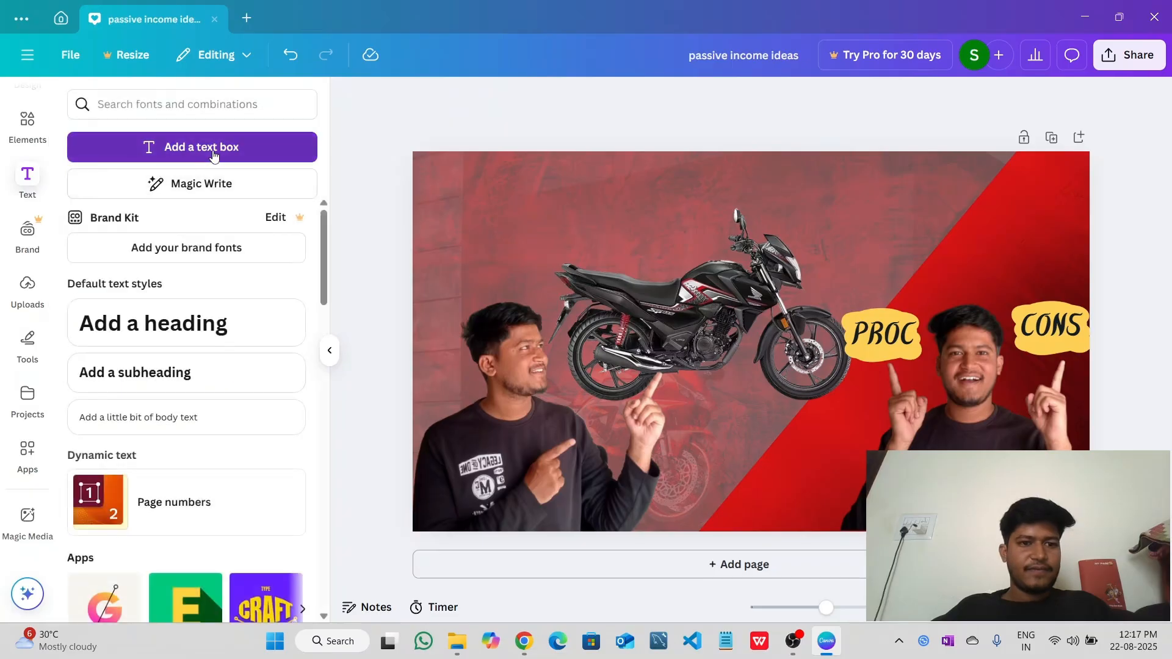
click(192, 146)
key(BackSpace)
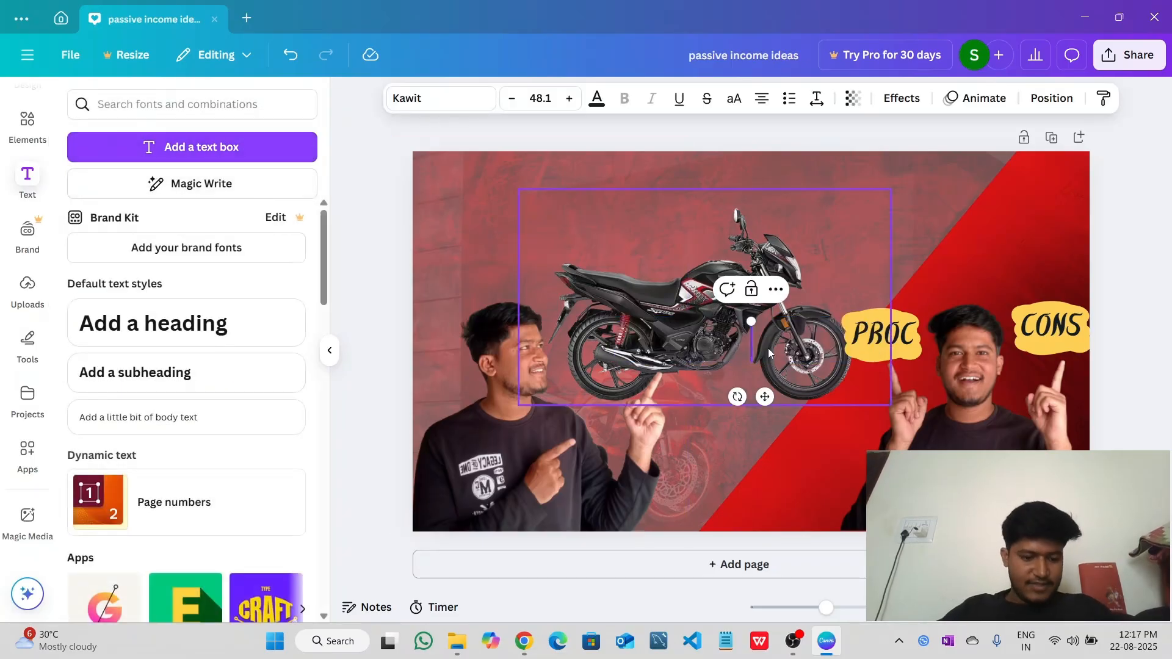
text(BOUGHT THE BEST BIKE🚀 HONDA SP 125)
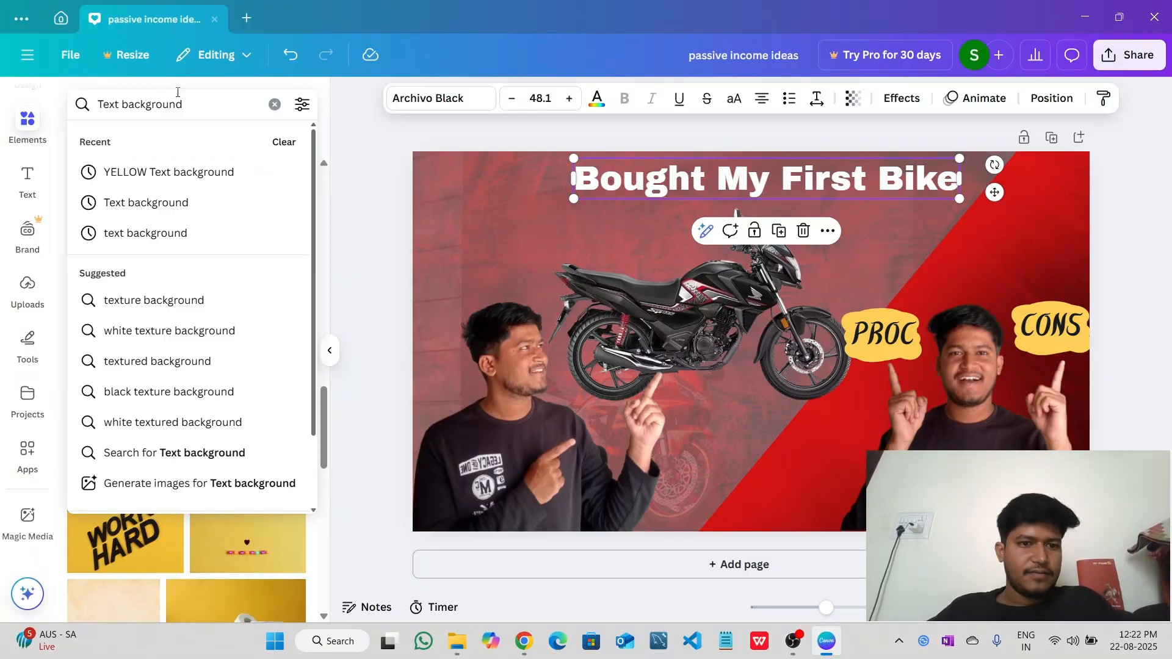
- Search for Text background, place a mustard-yellow banner behind the title, and bring the motorcycle cutout in front of it
key(Return)
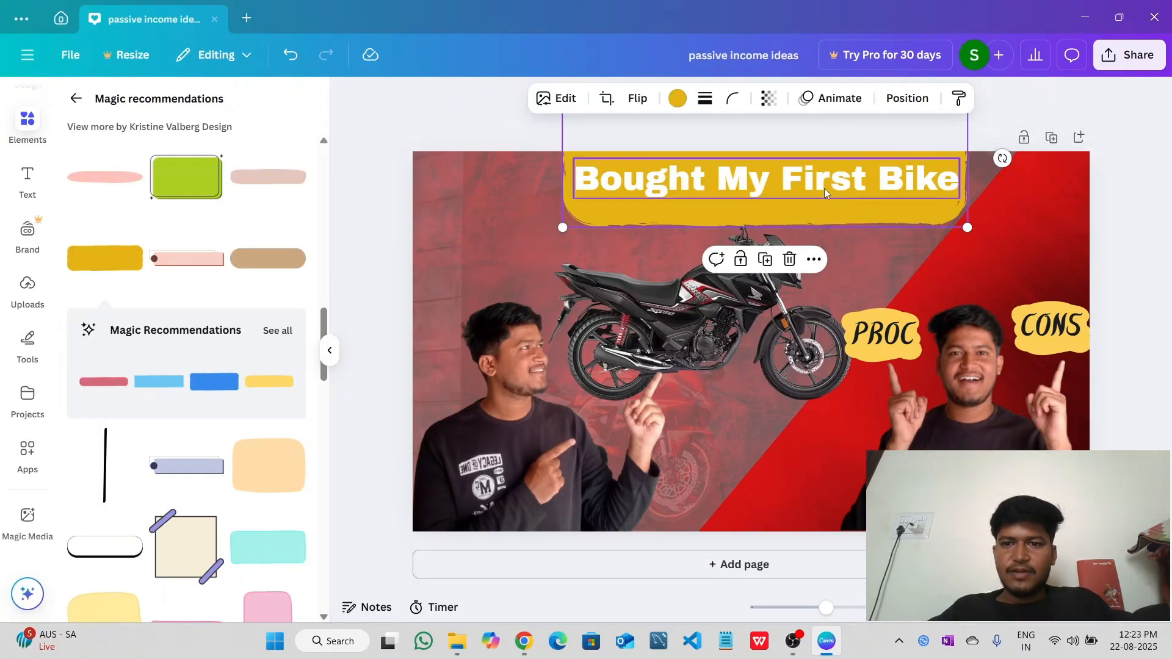
right_click(841, 214)
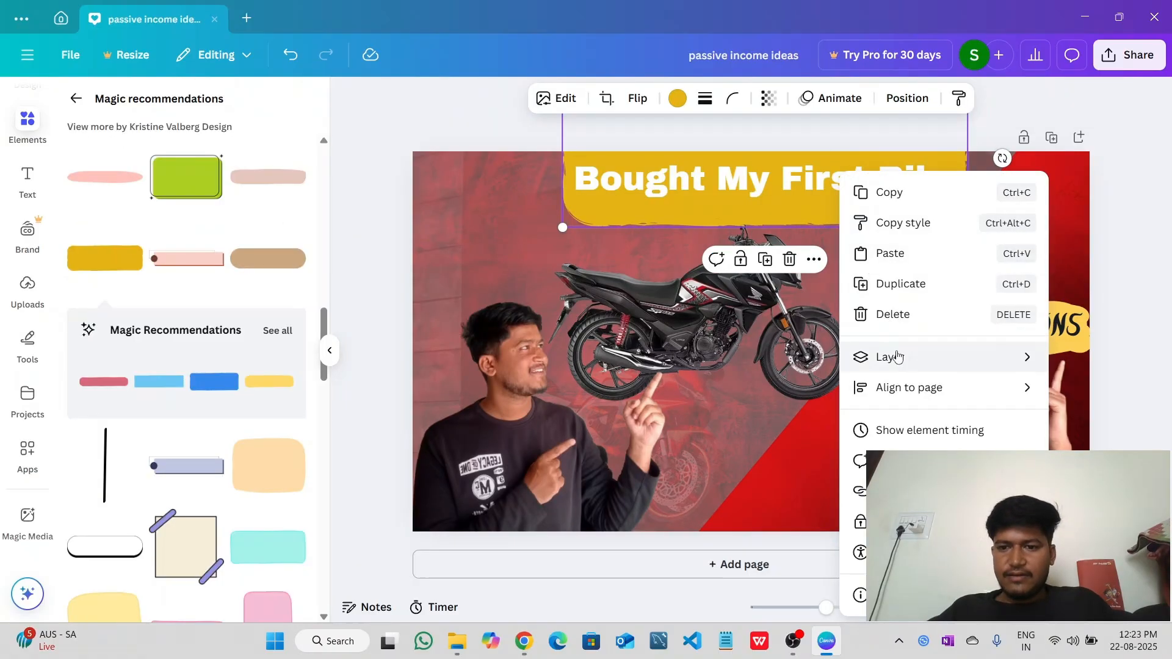
mouse_move(893, 357)
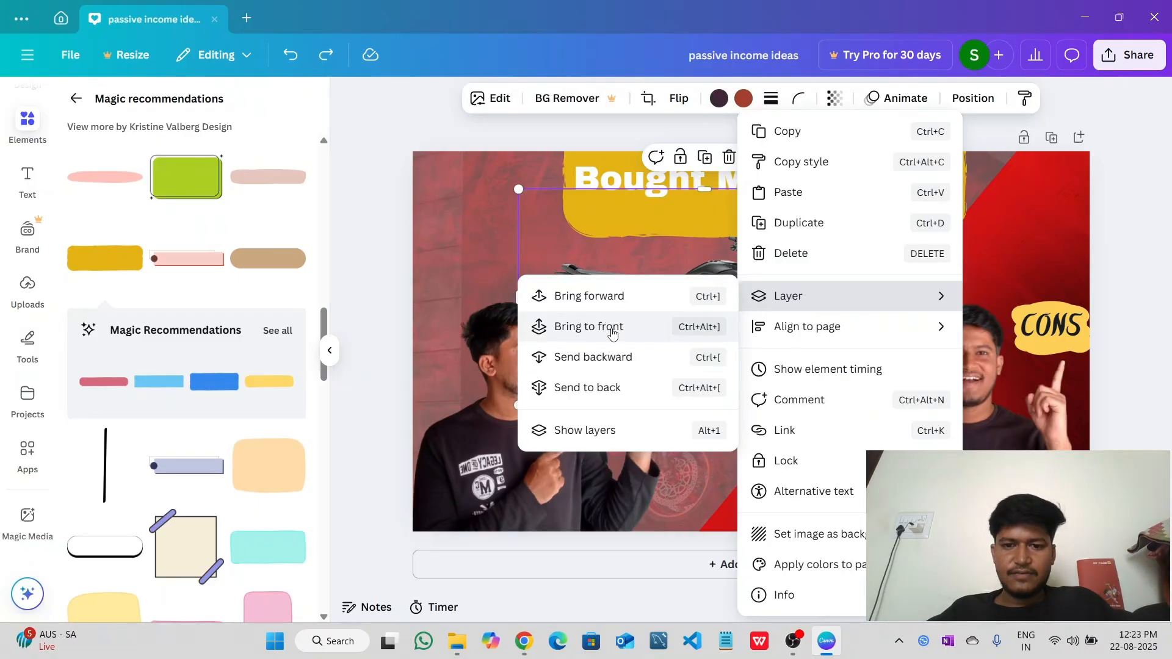
click(610, 329)
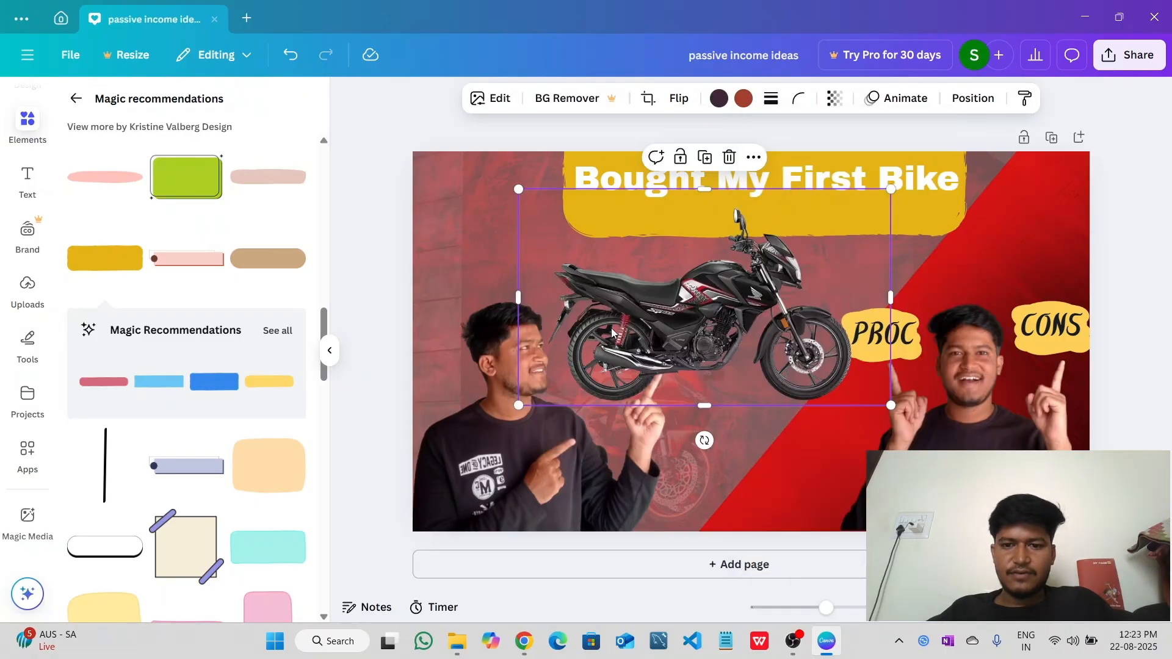
click(1124, 125)
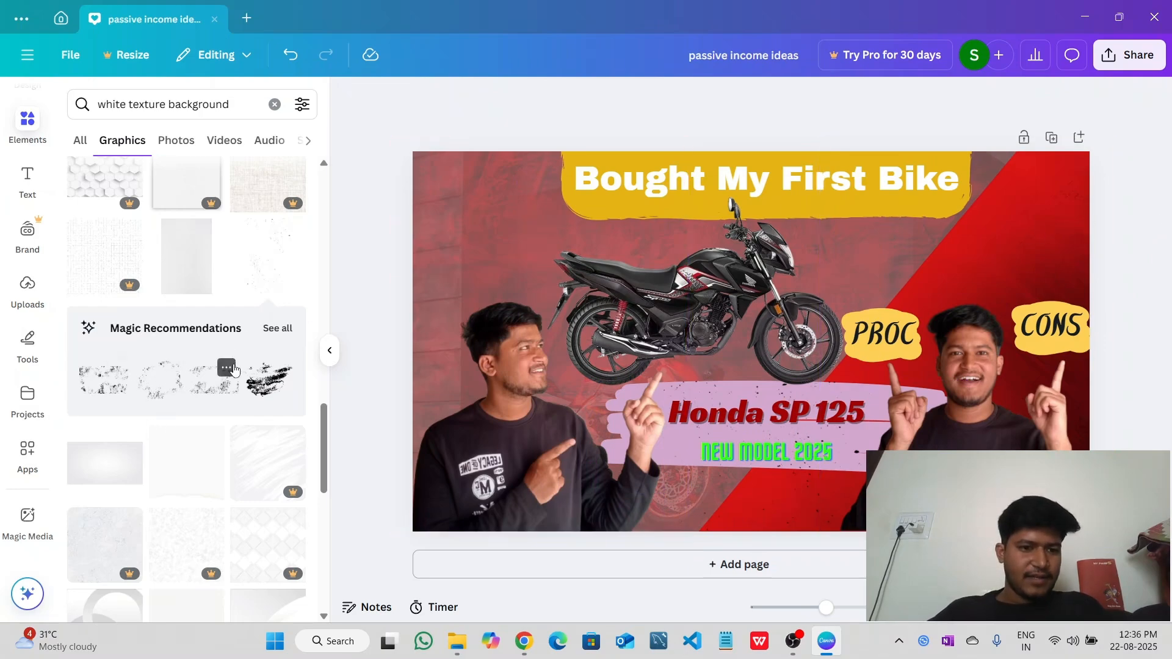
- Add the black ink-splatter graphic from the recommendations, enlarge it, and place it on the yellow banner behind the title
click(276, 329)
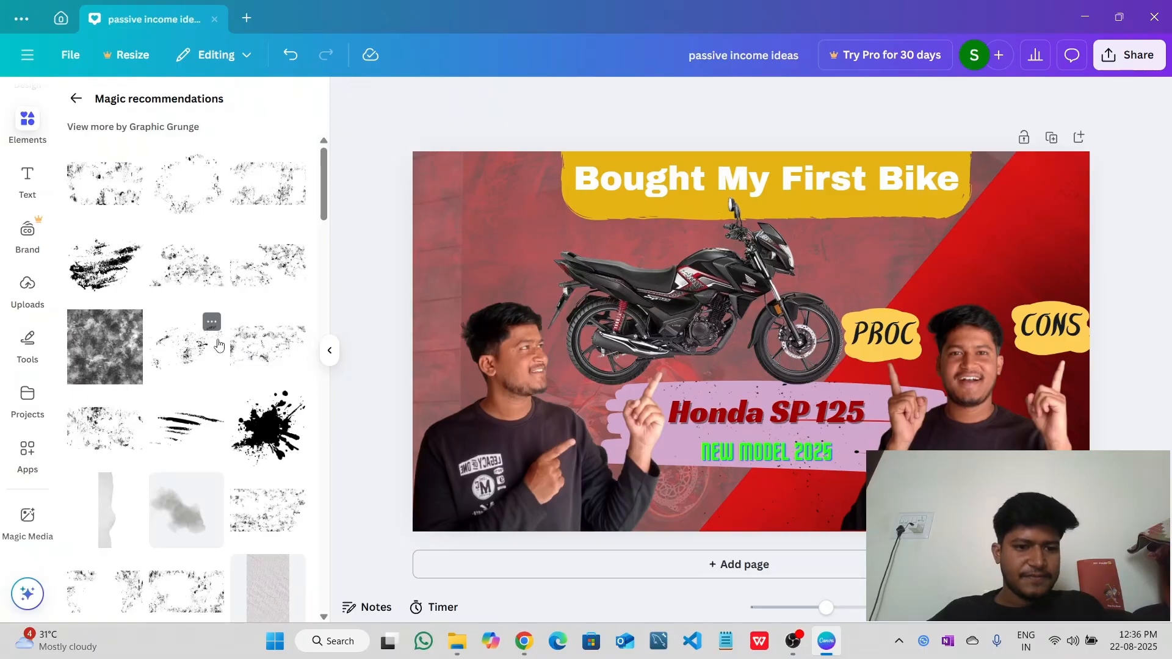
click(256, 430)
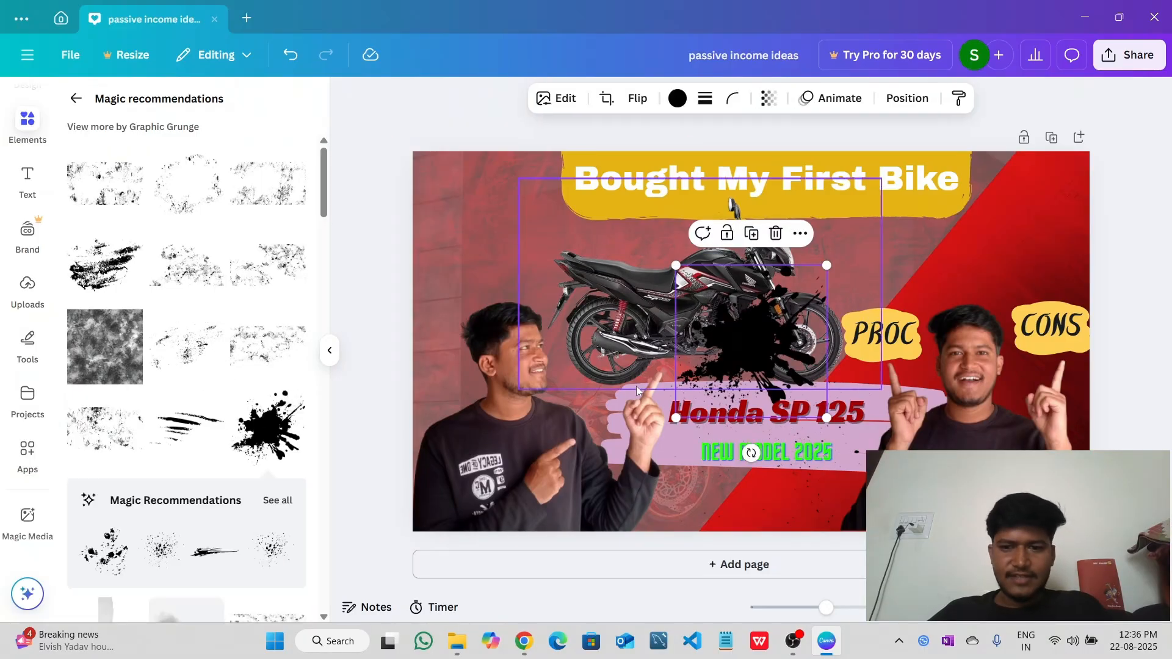
drag(724, 318, 681, 431)
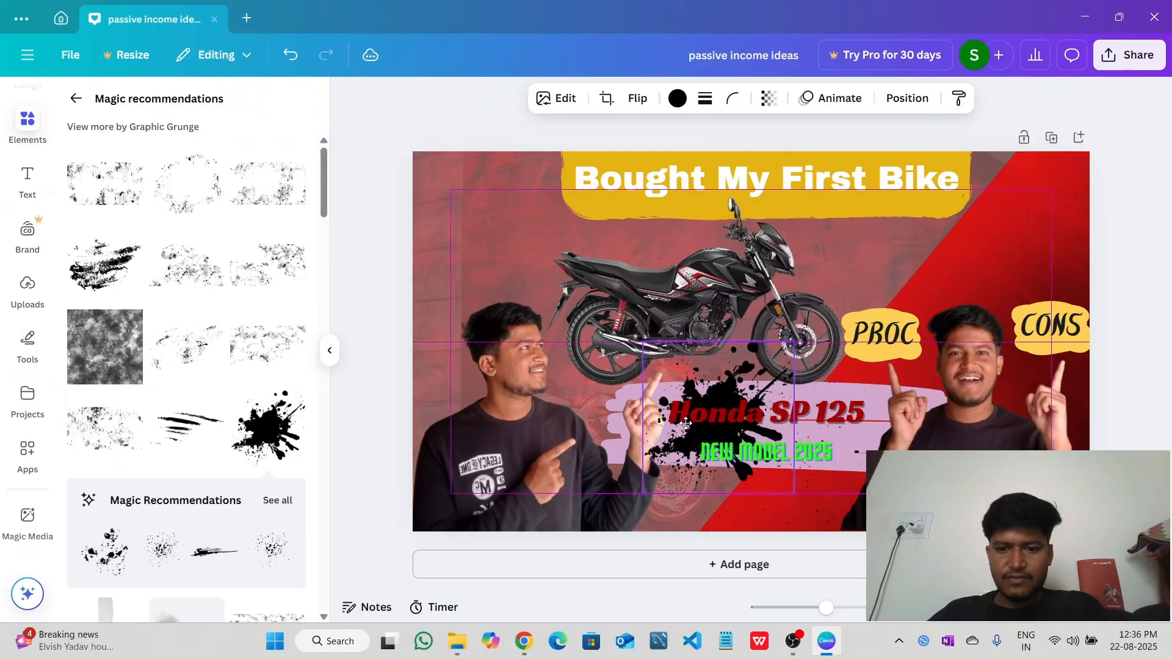
drag(797, 495, 898, 592)
drag(775, 505, 696, 347)
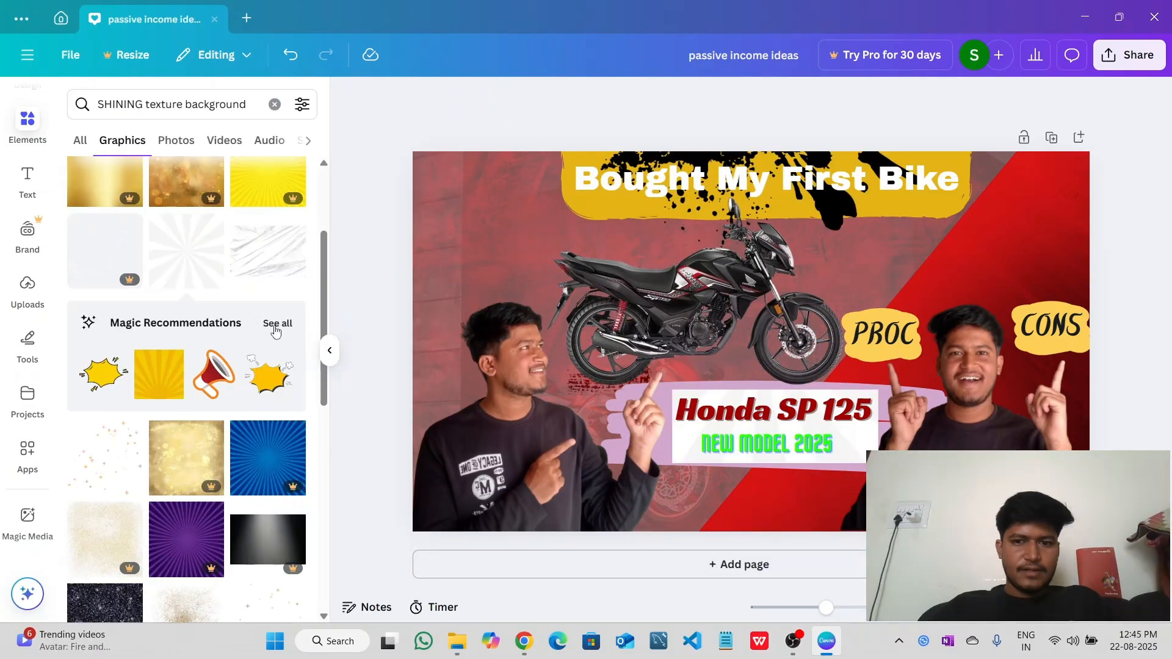
- Browse all the graphics recommended for the white sunburst texture, looking through the burst and speech-bubble shapes
click(276, 324)
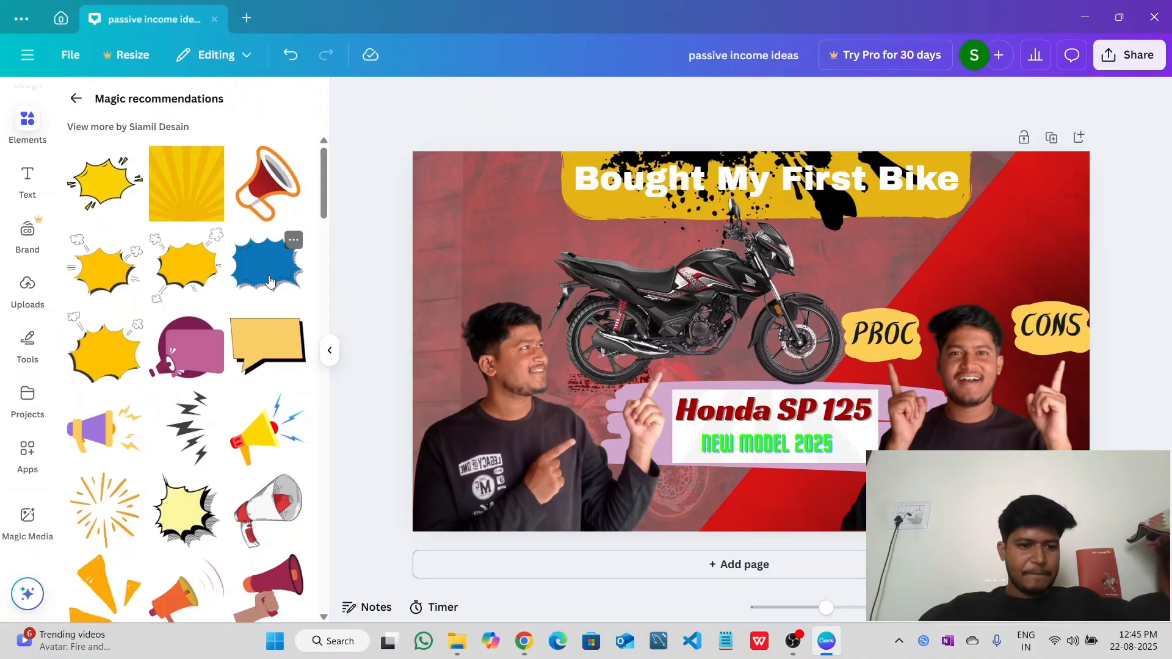
scroll(268, 281, down, 3)
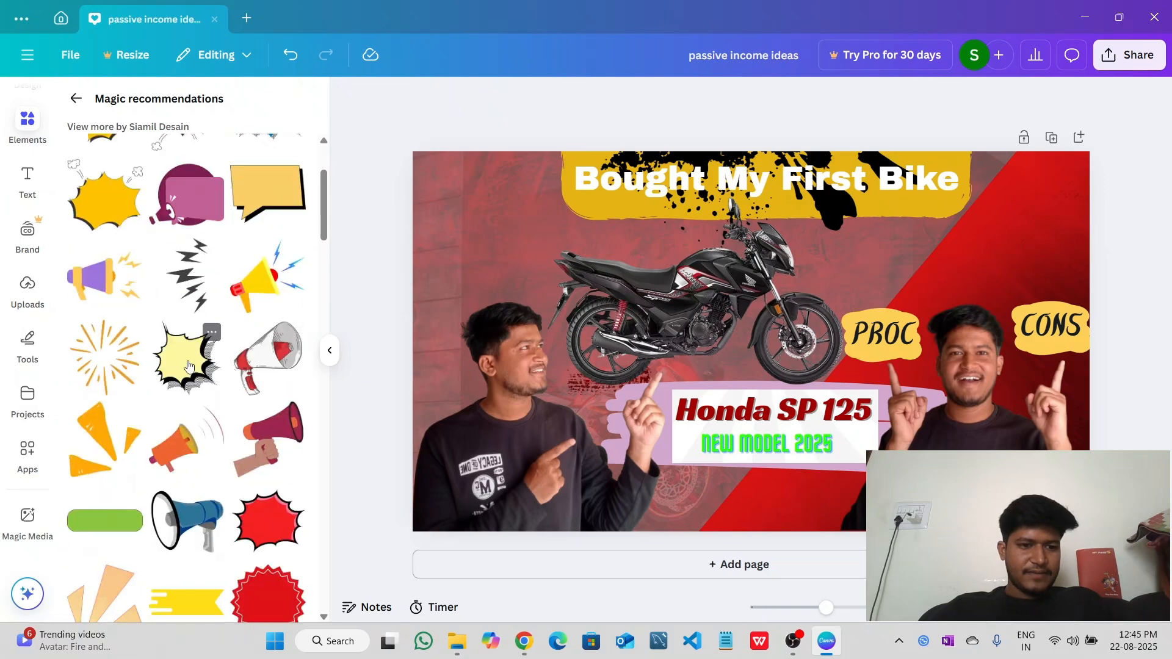